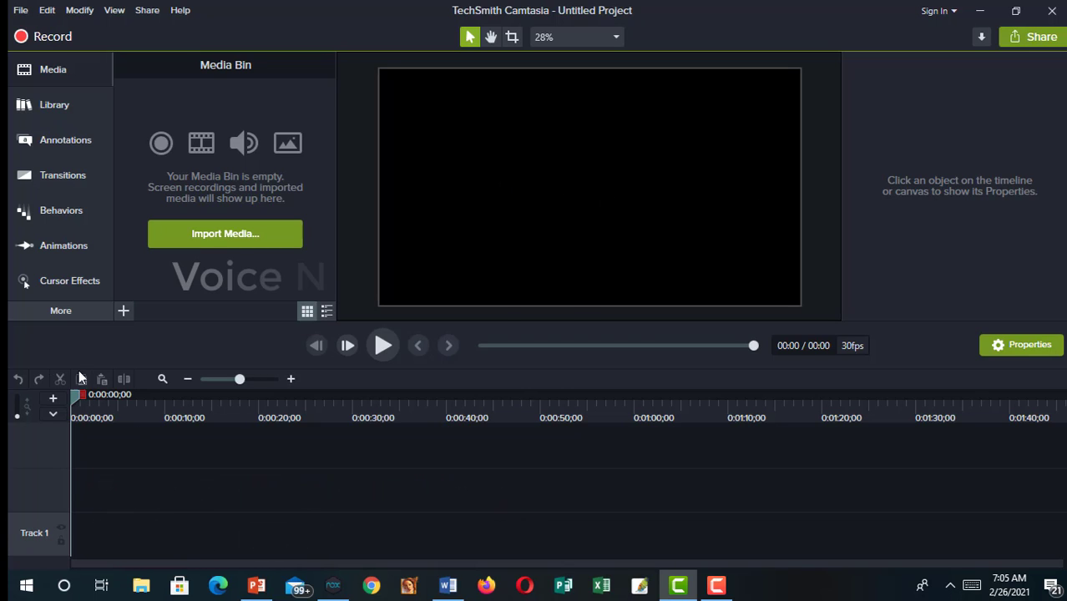
Step: Set up Voice Narration with the Realtek microphone as input and without muting the timeline during recording
click(60, 312)
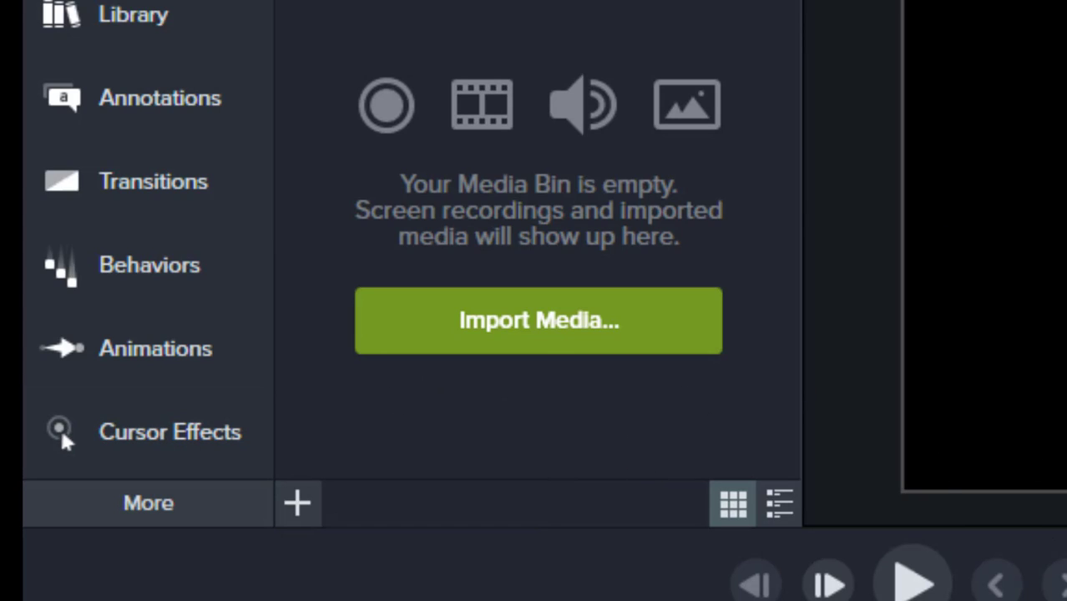
key(v)
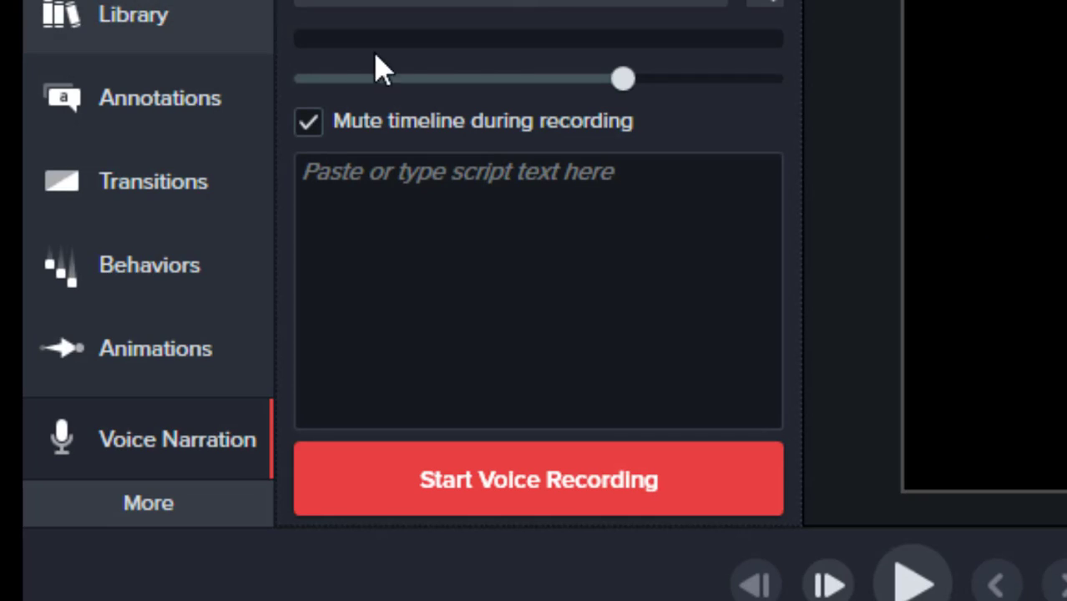
click(716, 3)
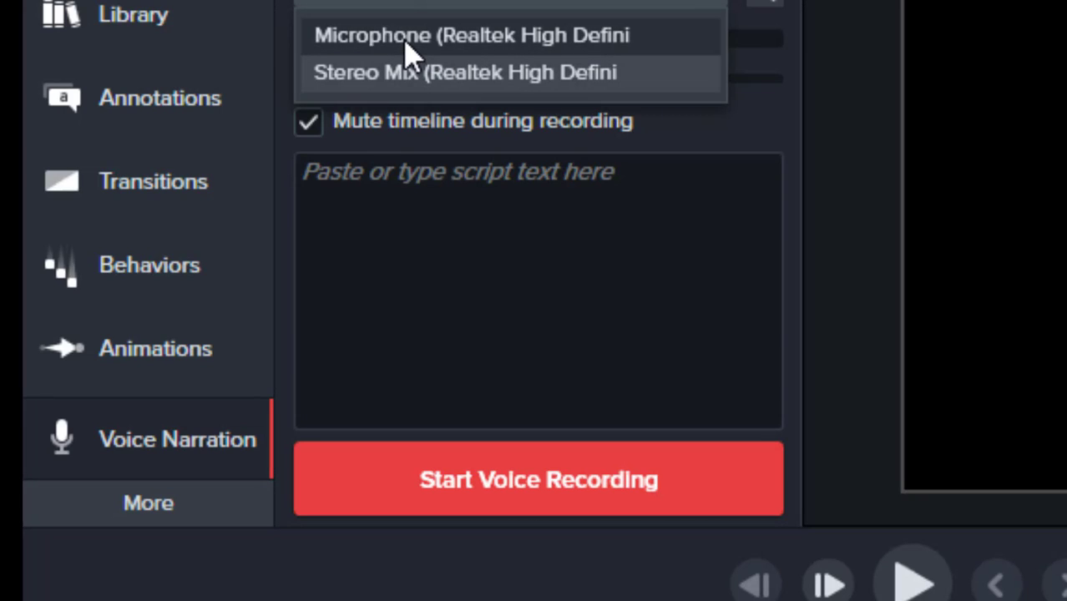
click(574, 31)
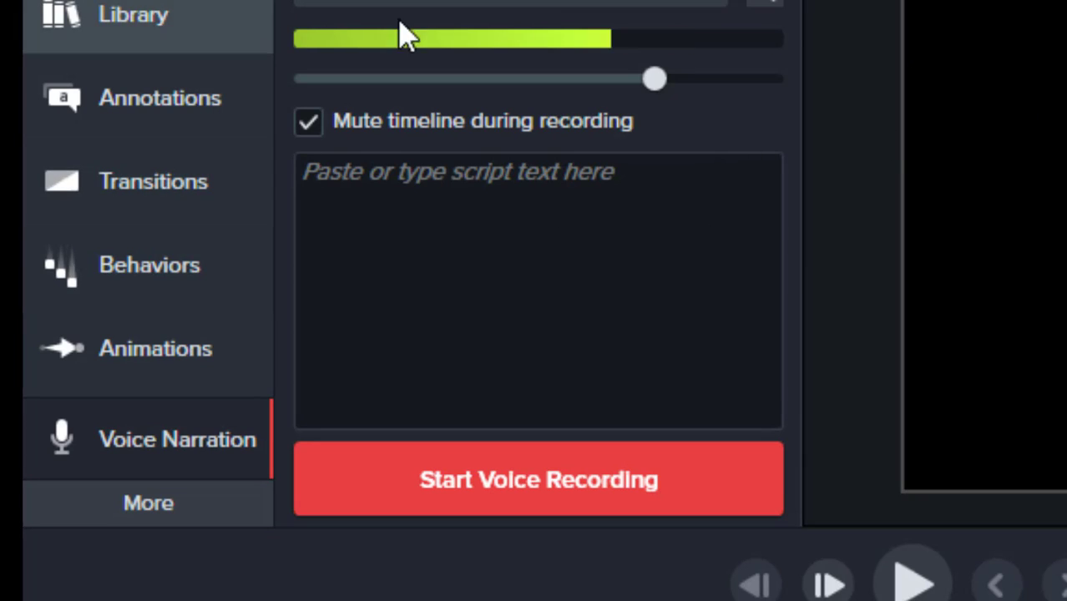
click(308, 124)
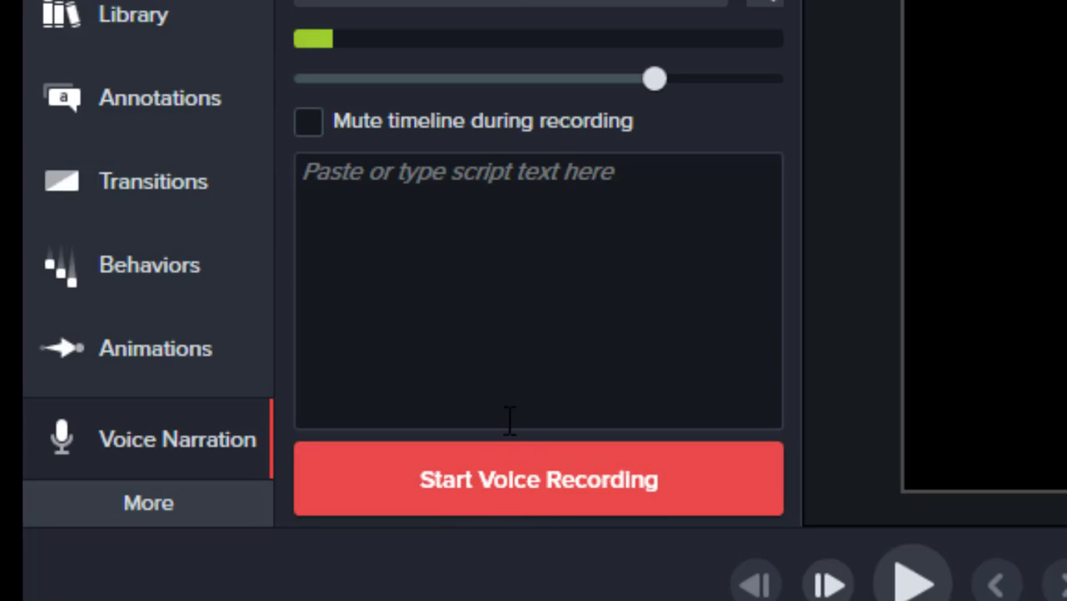
Step: Start the voice recording and paste the "I believe I am the ideal candidate" paragraph of the Word cover letter as its script
click(511, 451)
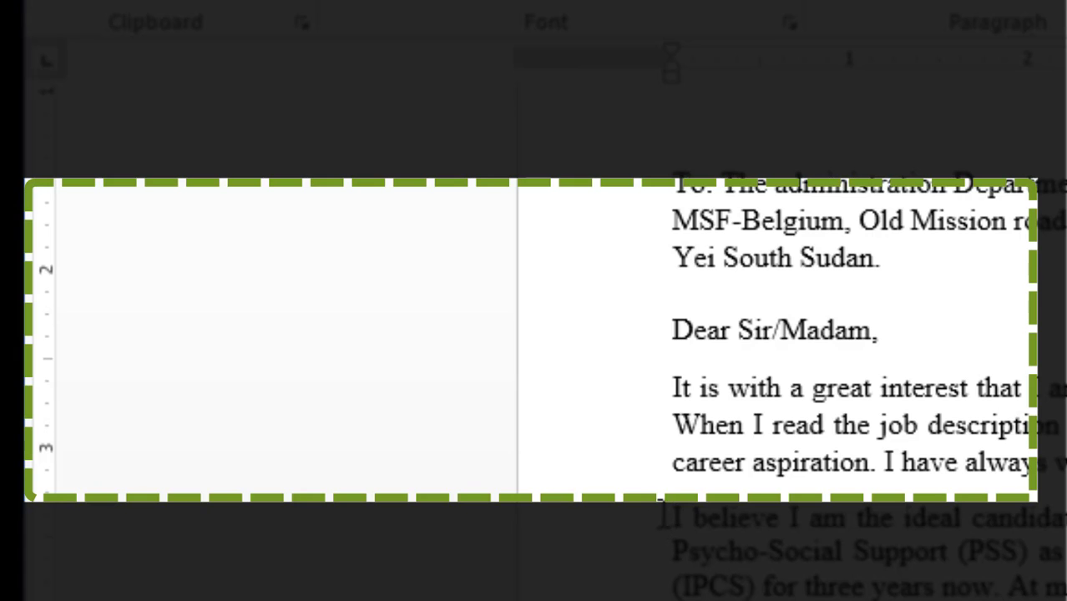
drag(664, 515, 693, 481)
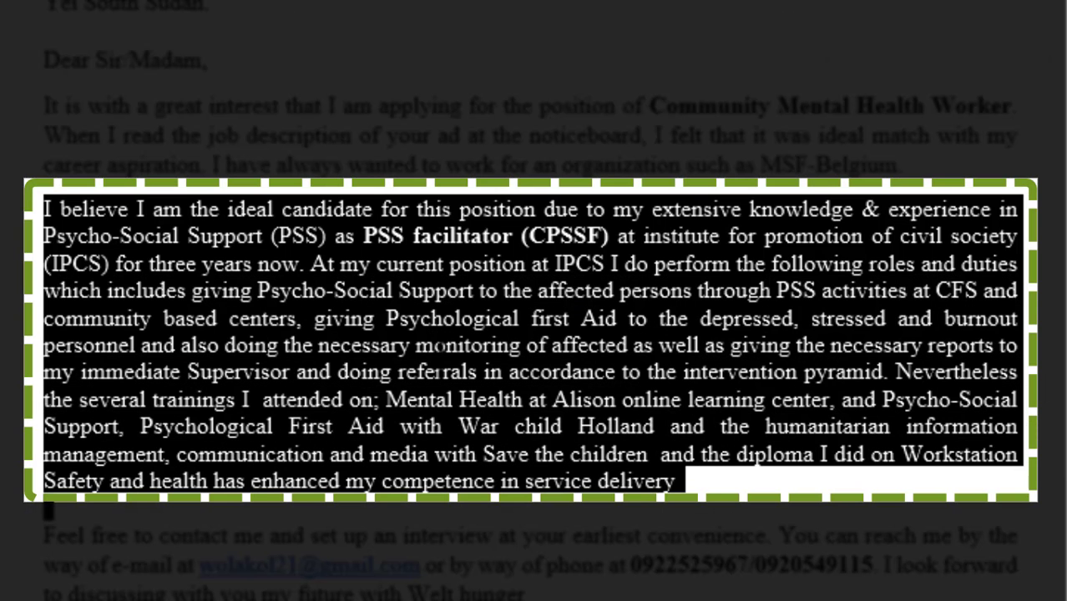
right_click(443, 292)
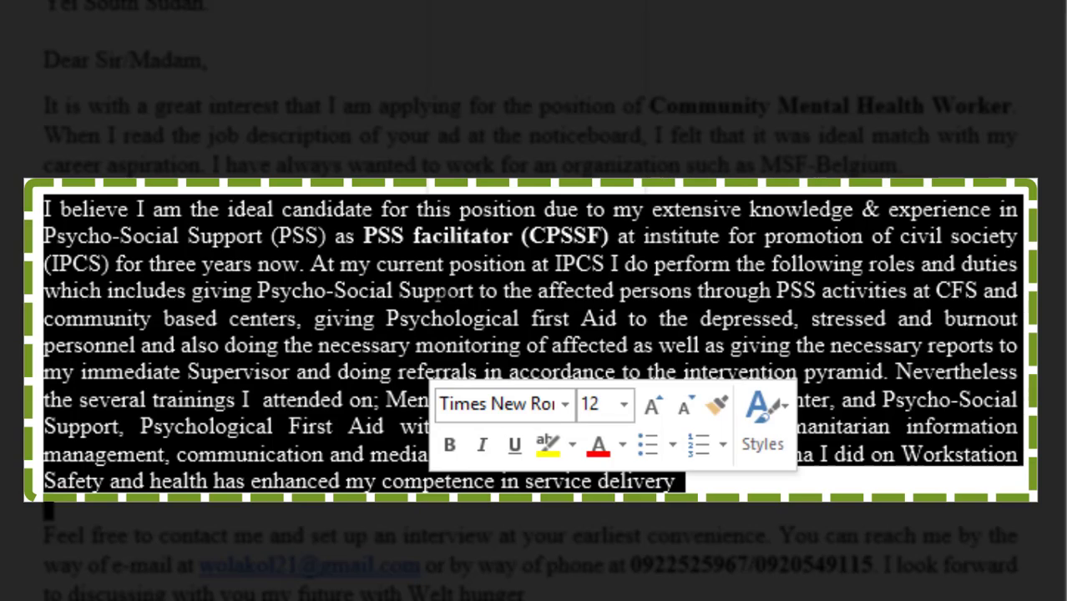
key(Escape)
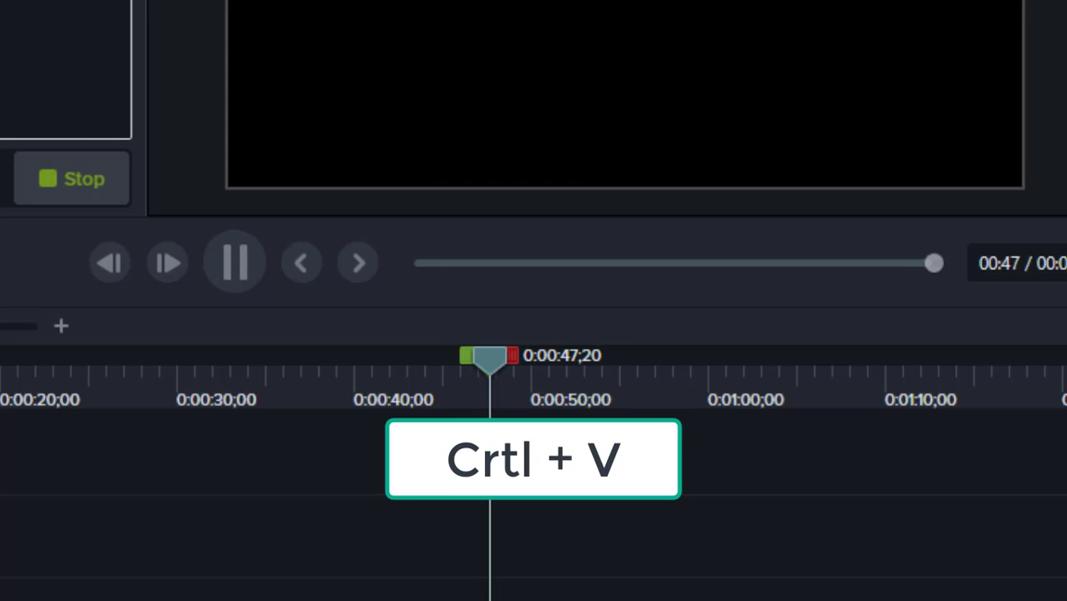
key(ctrl+v)
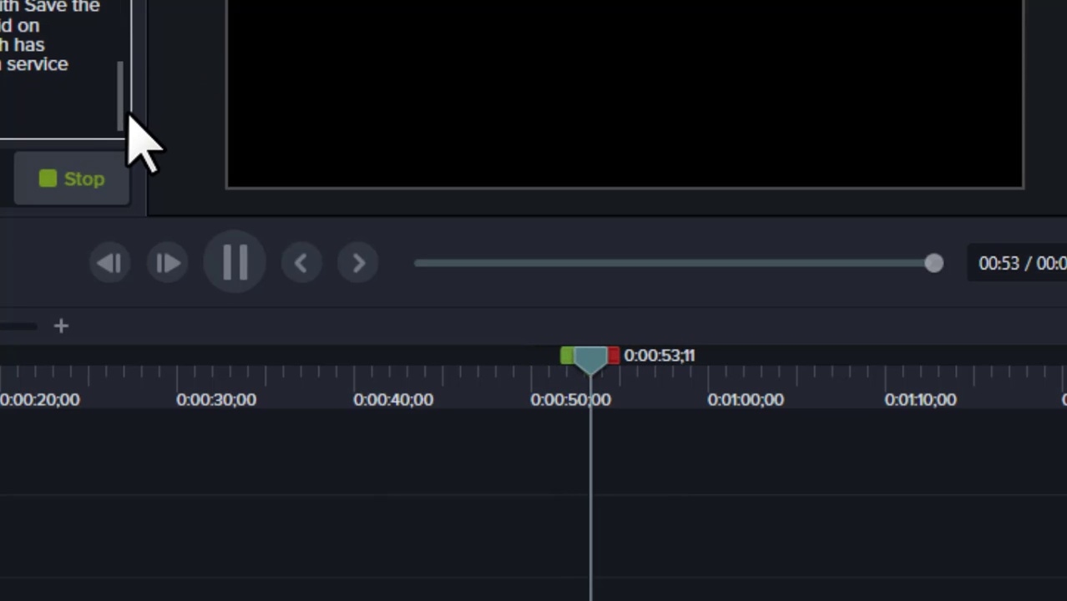
Step: Record the narration while reading through the pasted script from its beginning to its end, and stop the recording
scroll(51, 67, down, 5)
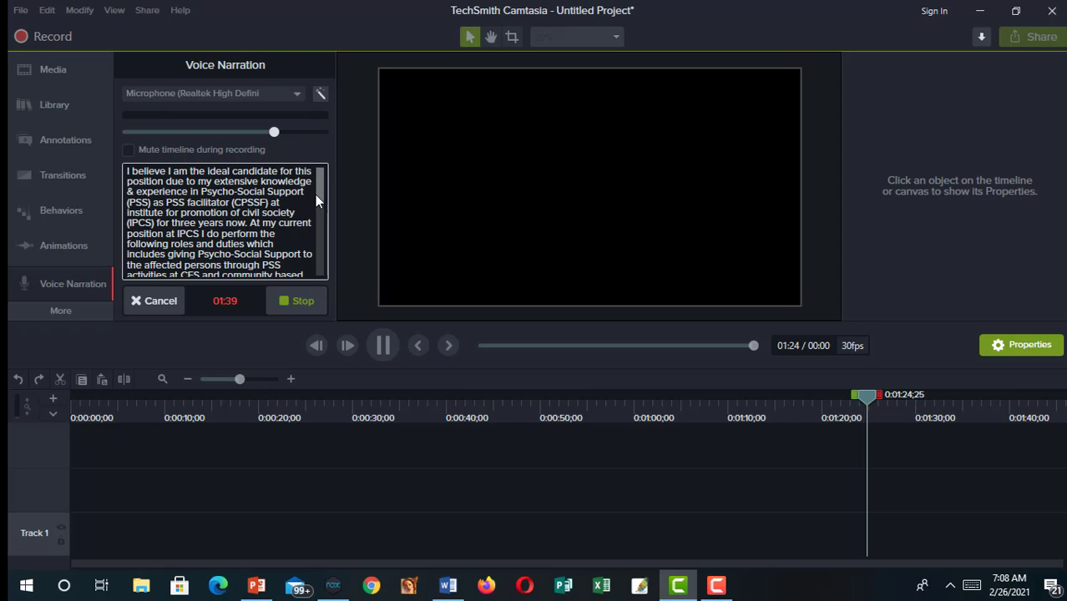
drag(315, 195, 316, 214)
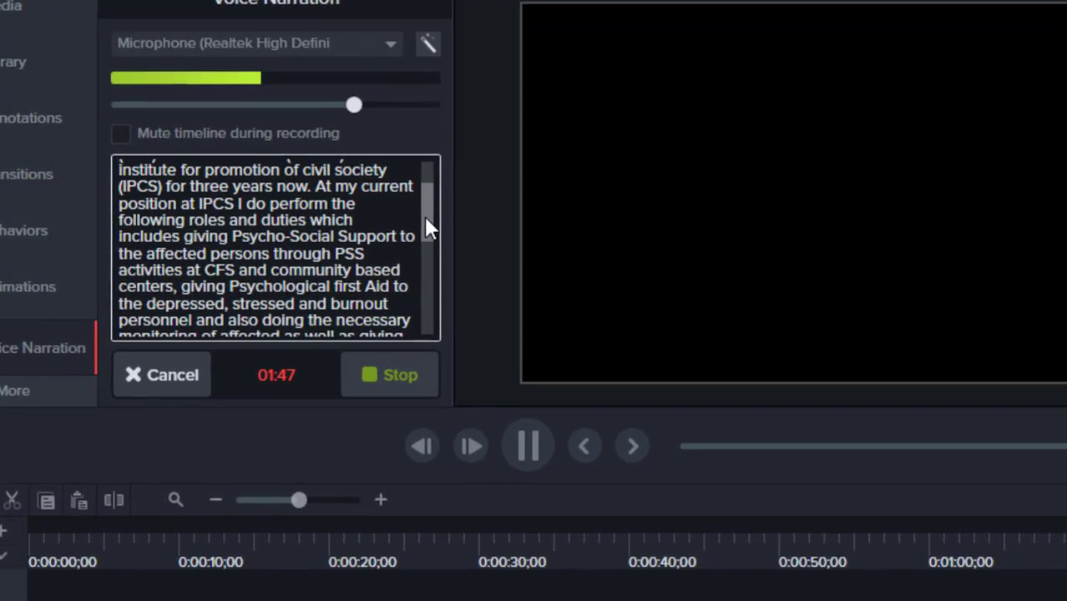
drag(430, 224, 430, 234)
drag(510, 240, 508, 251)
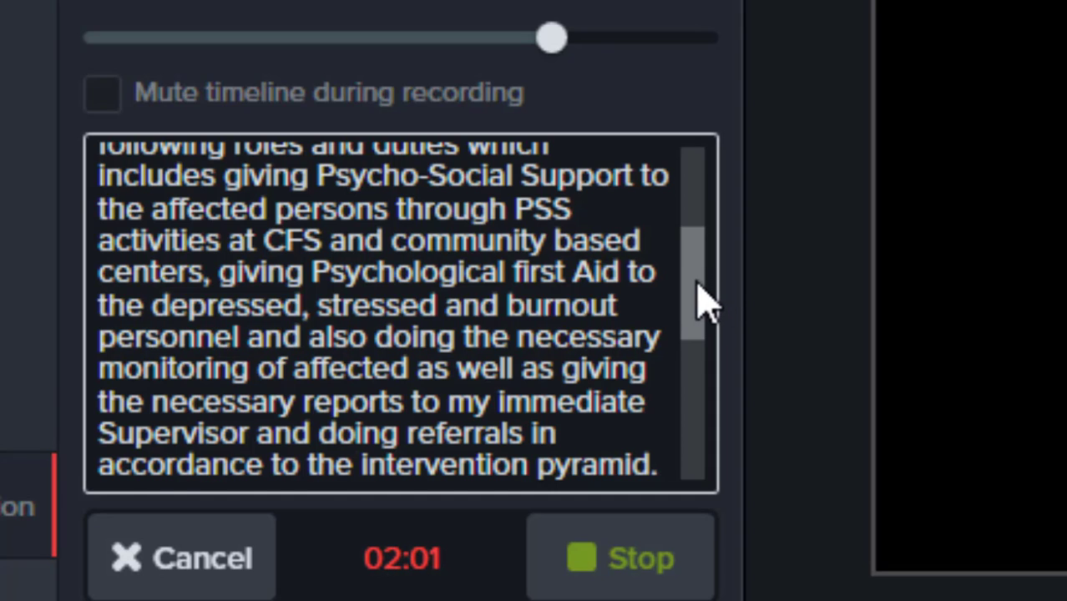
drag(698, 298, 690, 344)
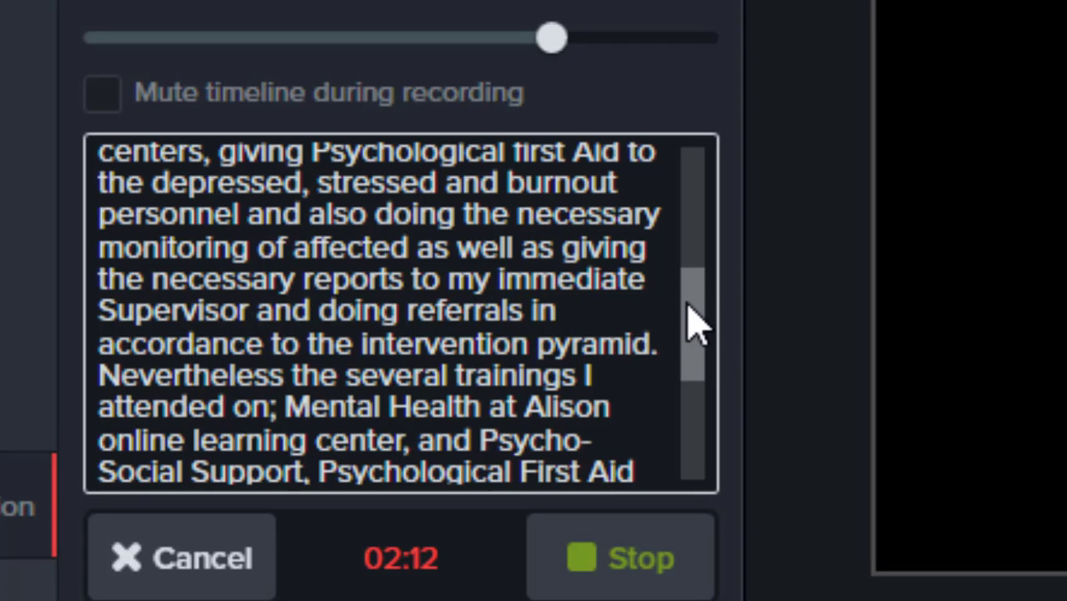
drag(688, 305, 678, 345)
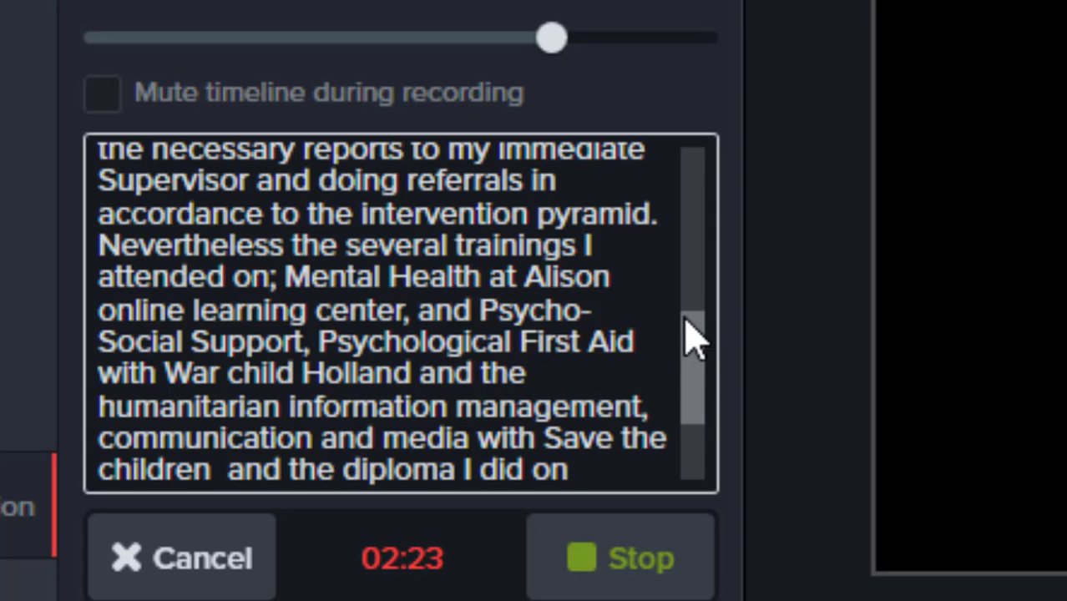
drag(689, 316, 682, 359)
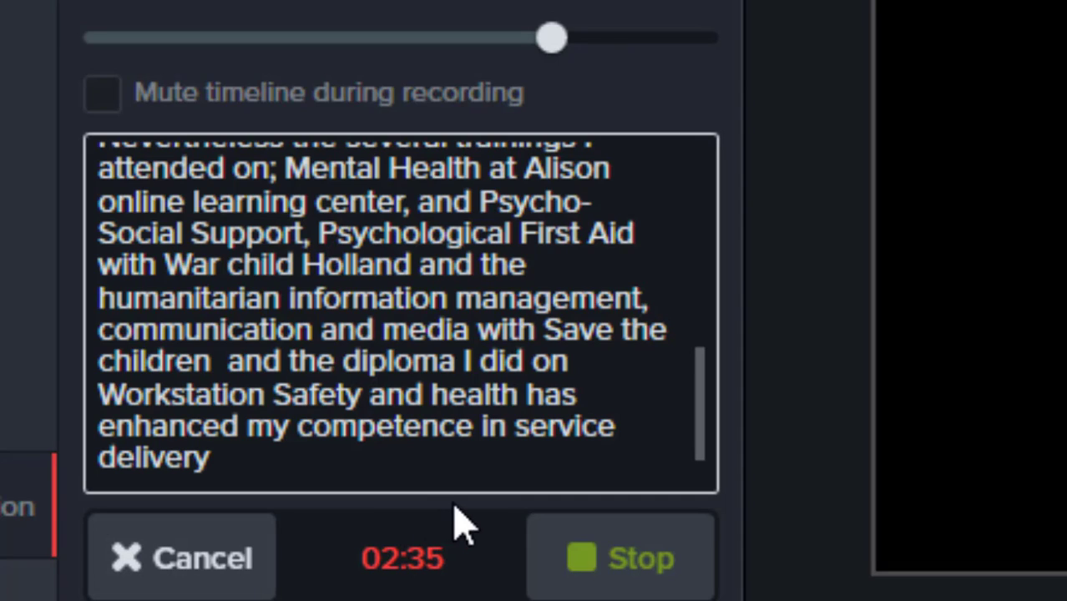
click(585, 558)
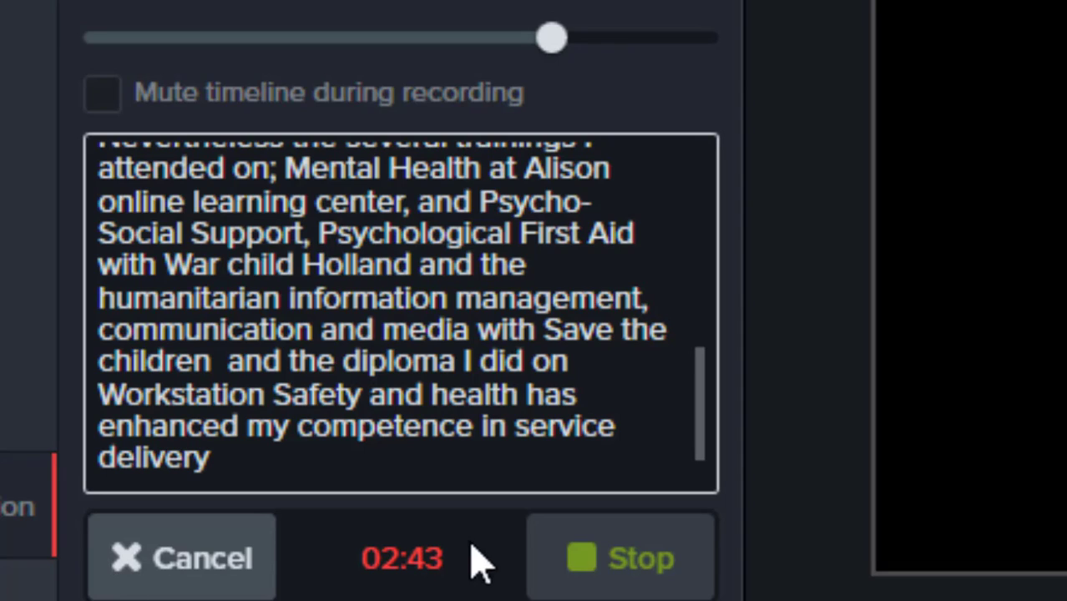
click(585, 548)
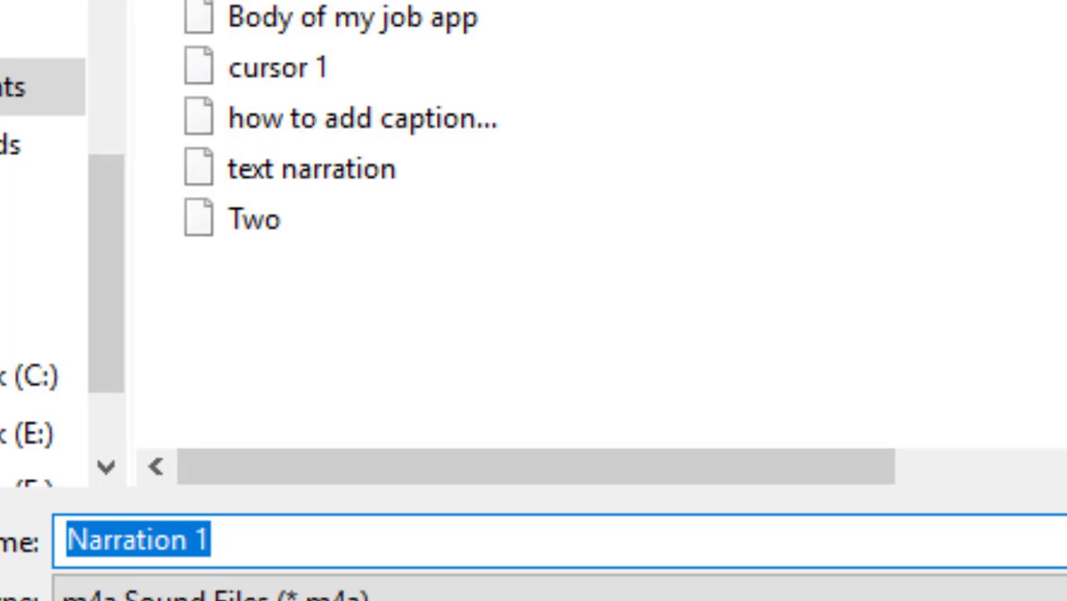
Step: Save the recorded narration as an m4a sound file named wol
text(vo)
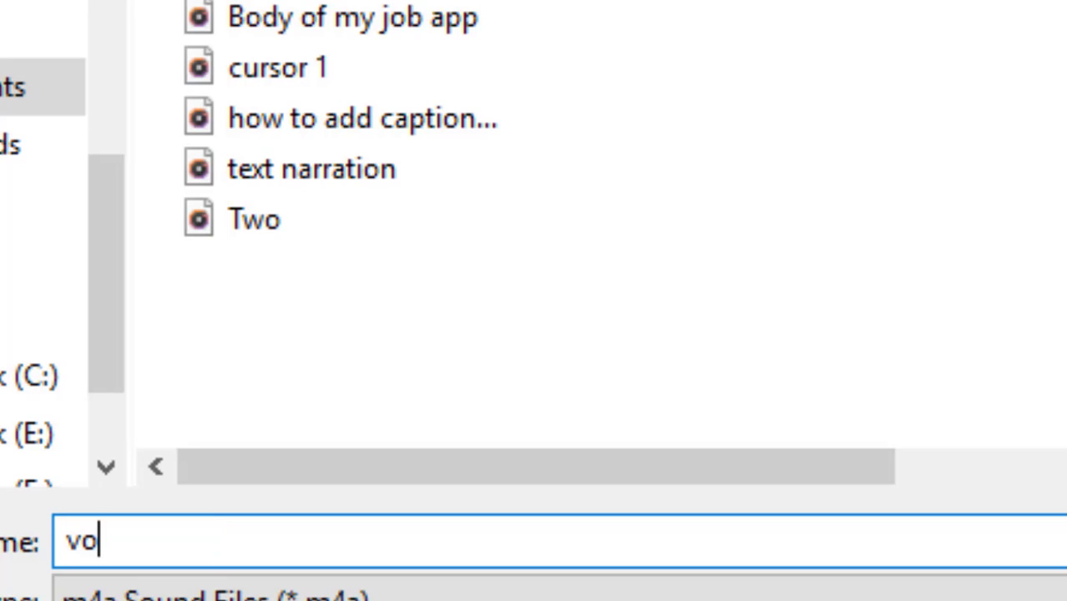
text(ice)
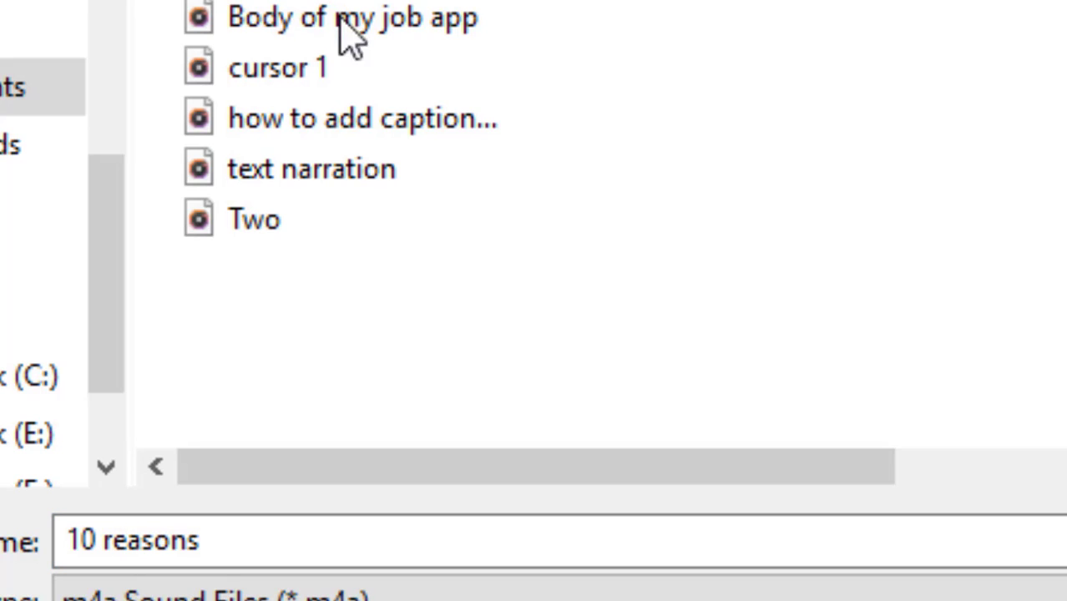
click(313, 547)
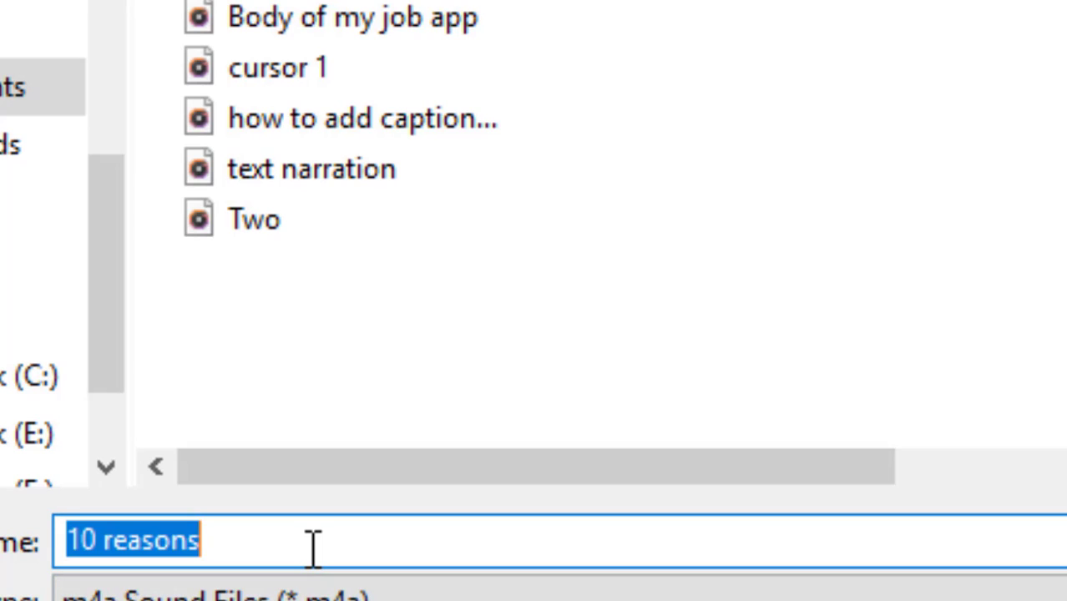
text(w)
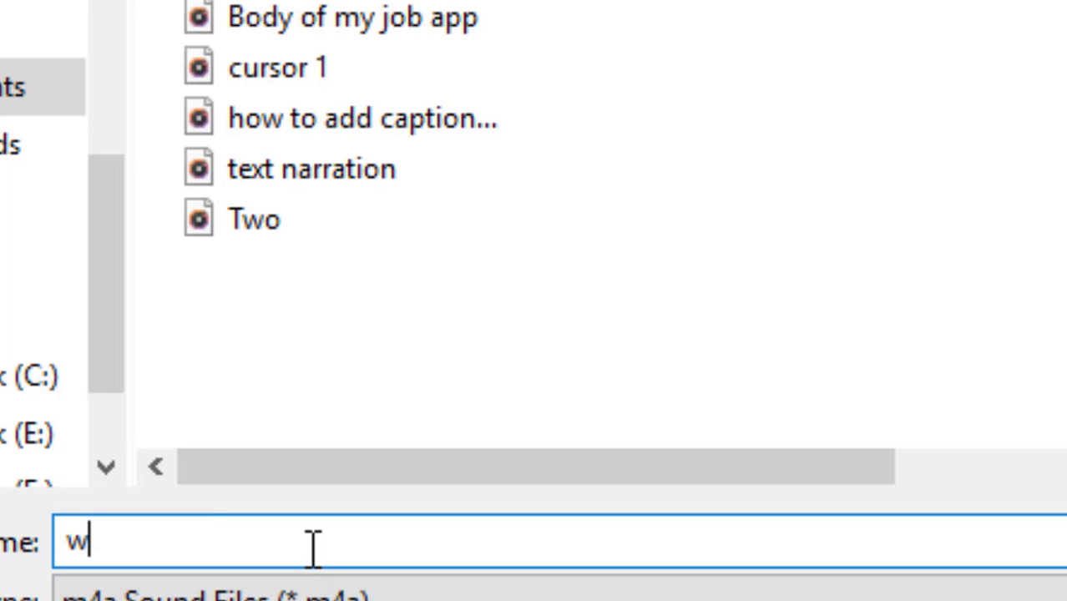
text(ol)
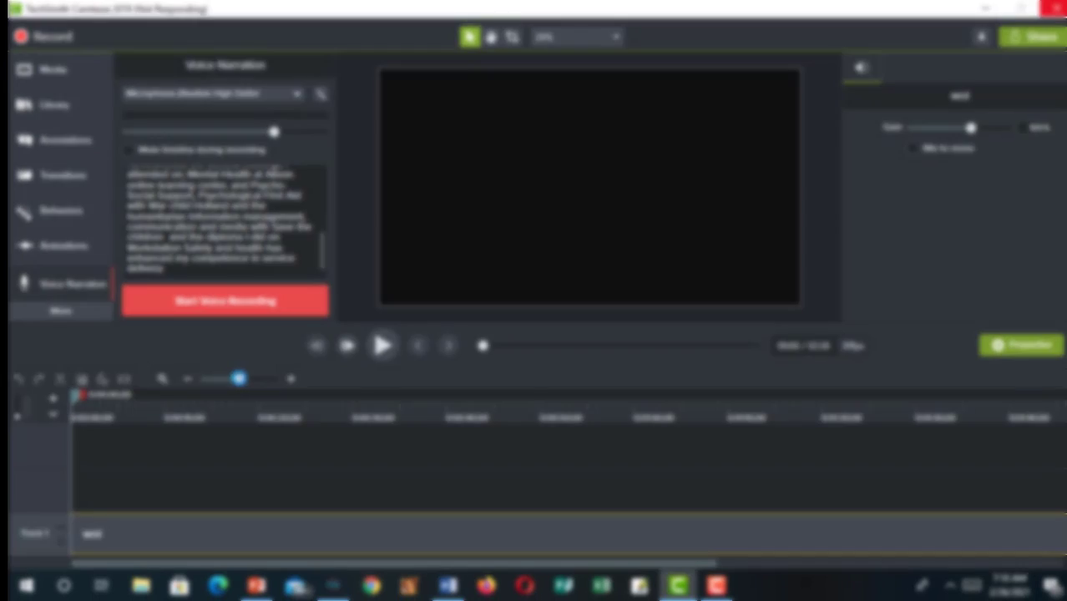
Step: Return to Camtasia, play back the wol narration clip on Track 1 and lower its gain to 67%
drag(240, 381, 232, 380)
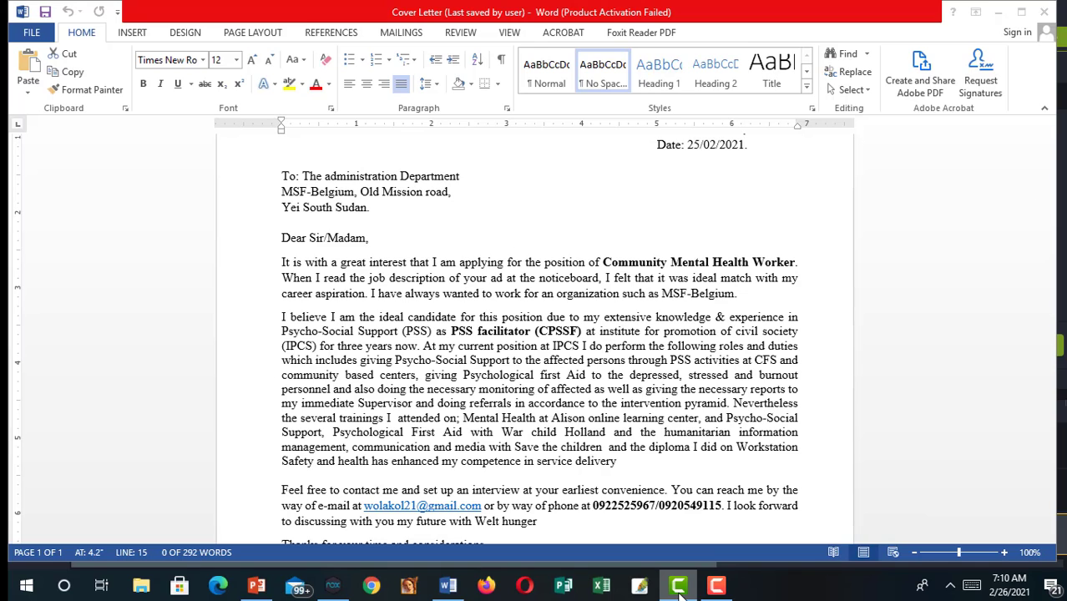
click(996, 12)
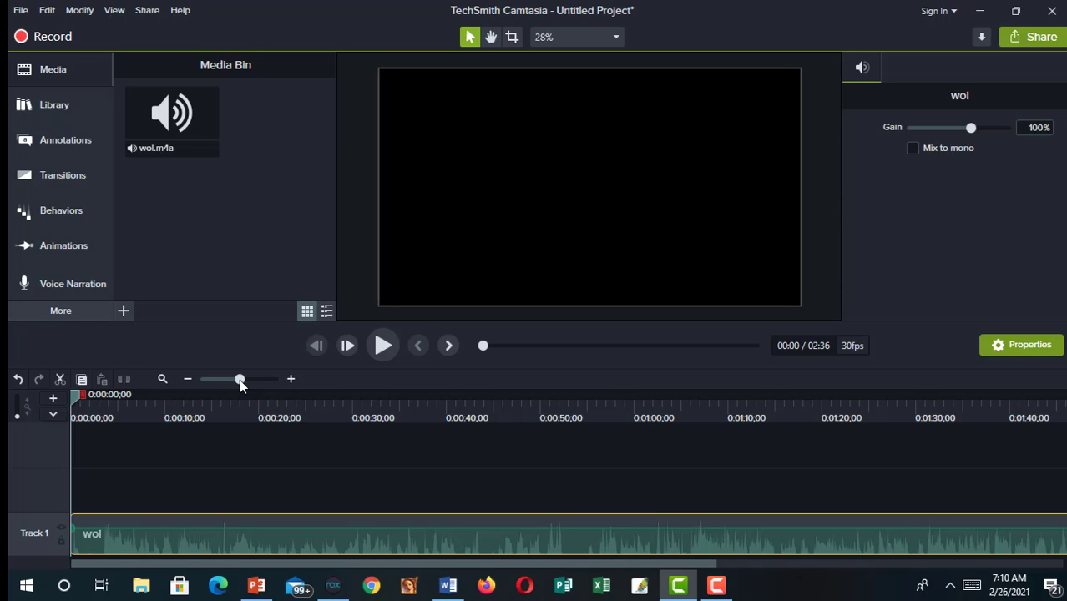
drag(240, 380, 222, 376)
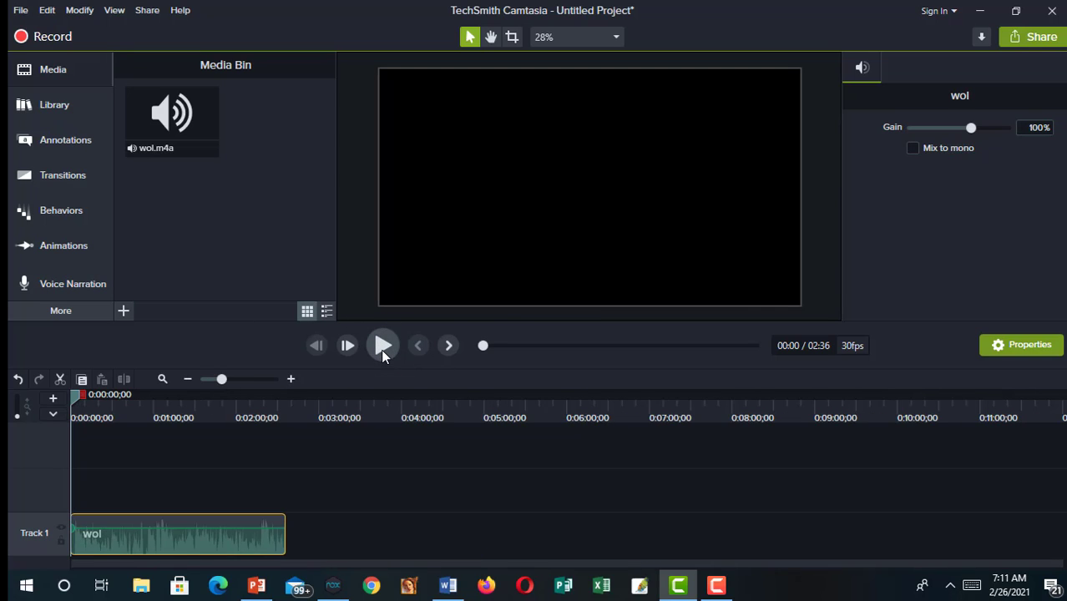
click(381, 349)
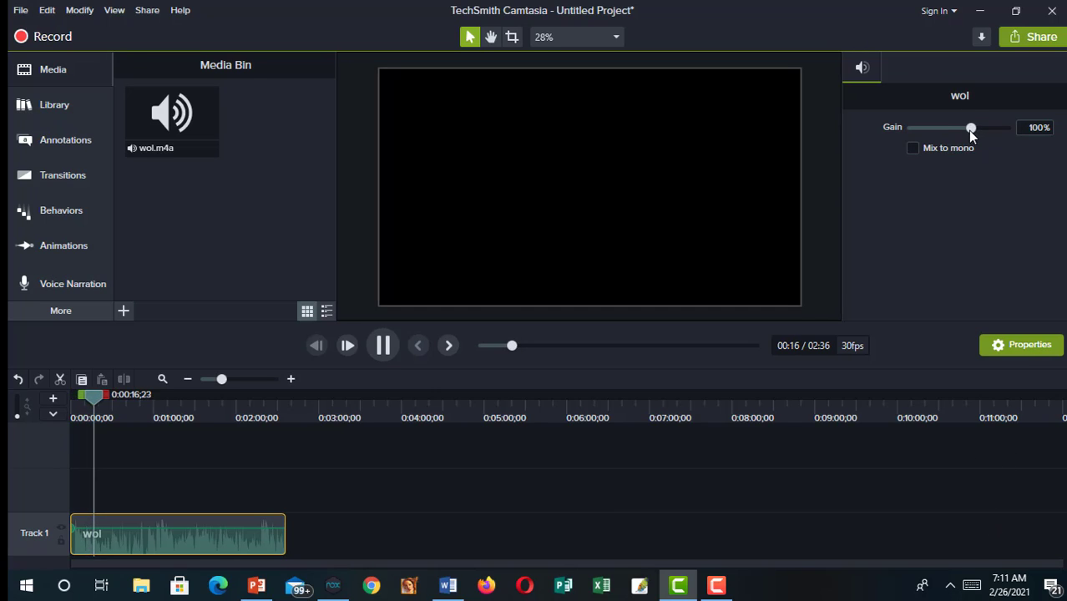
drag(967, 130, 954, 134)
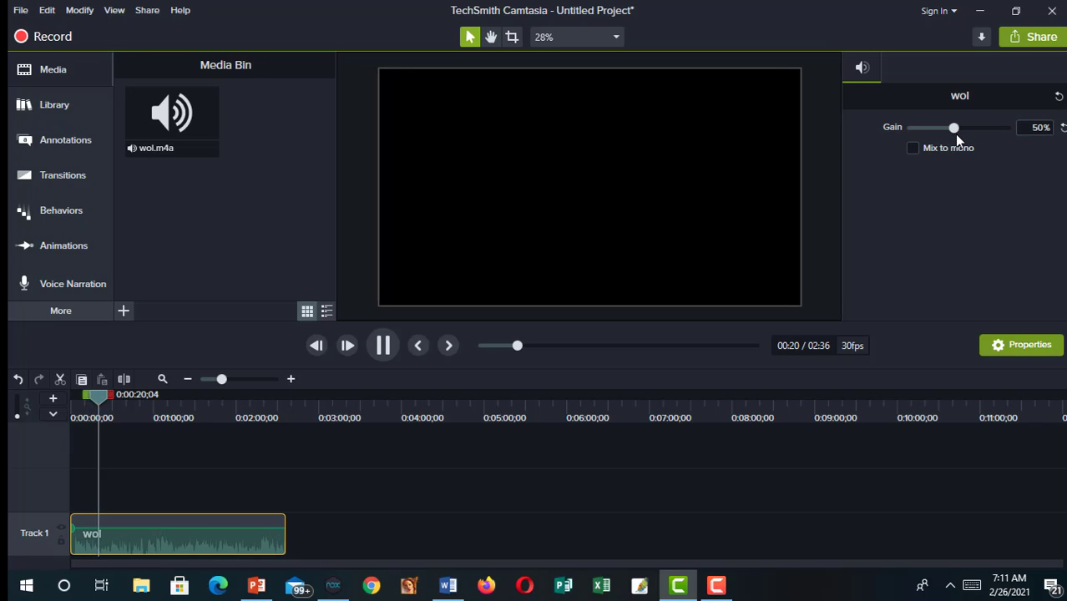
drag(954, 134, 963, 138)
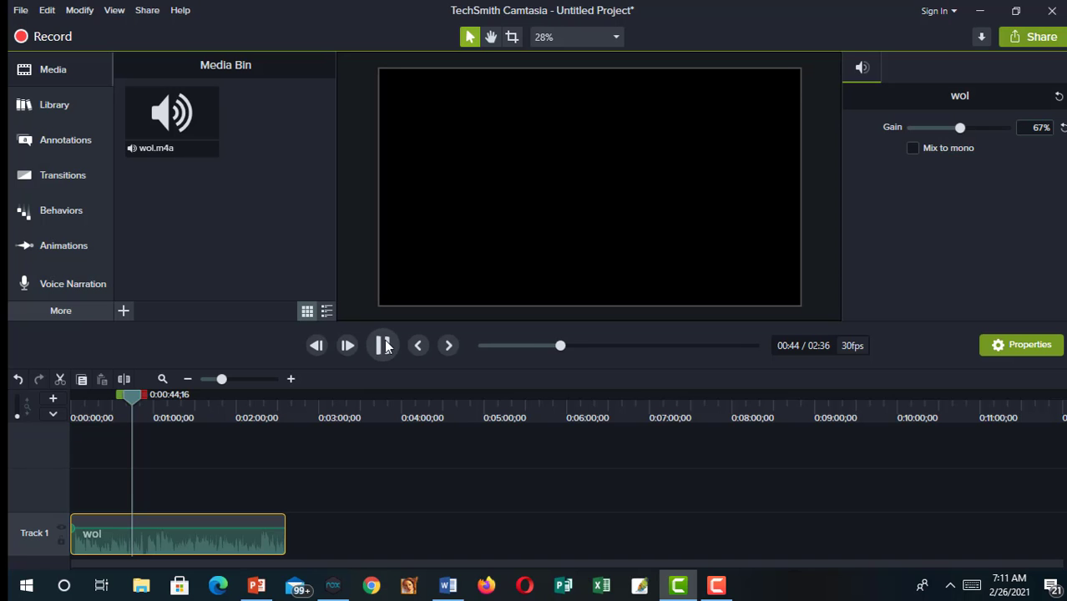
click(383, 345)
Step: Apply the Noise Removal audio effect to the wol clip on Track 1 and set the clip's gain to 73%
click(167, 154)
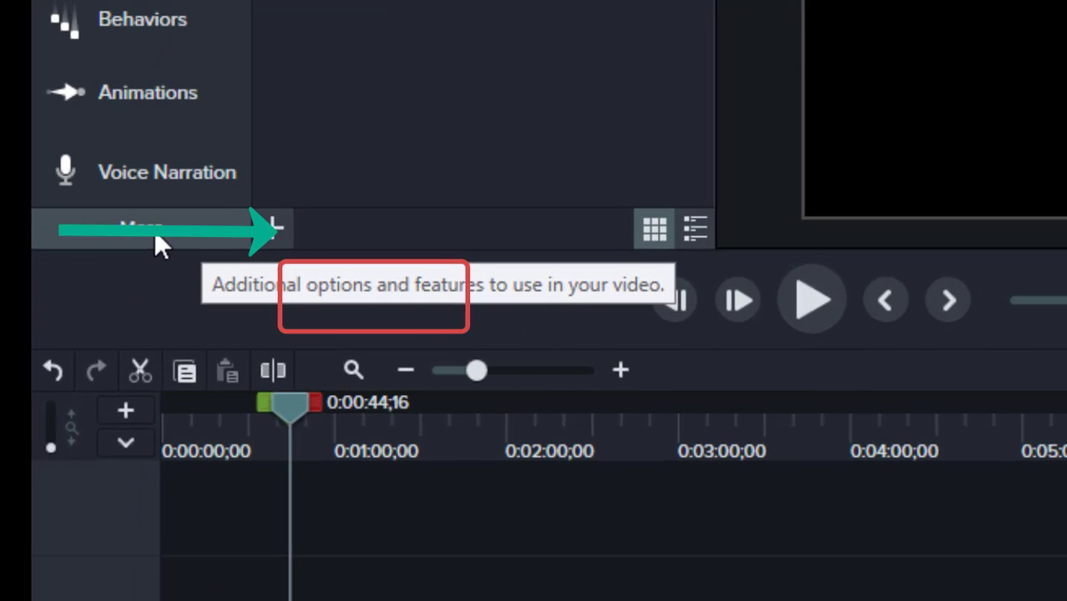
click(155, 231)
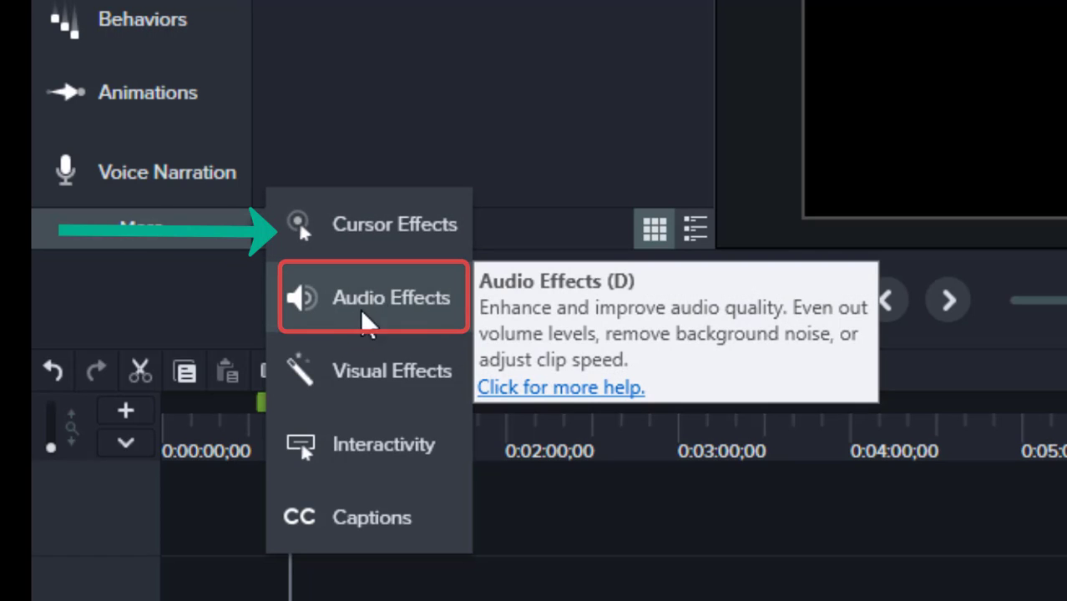
click(429, 72)
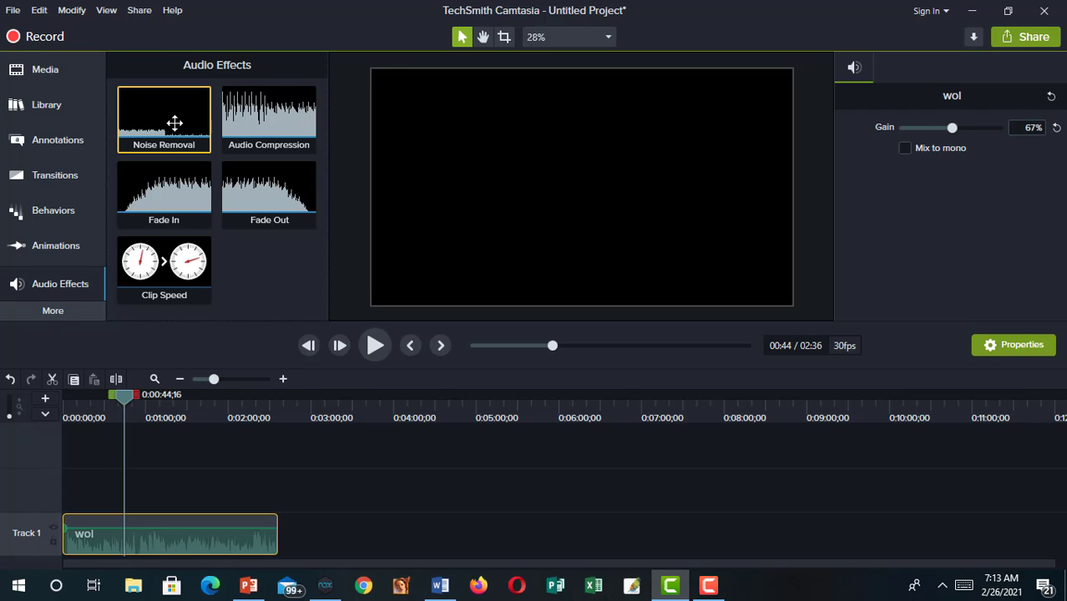
drag(173, 122, 125, 540)
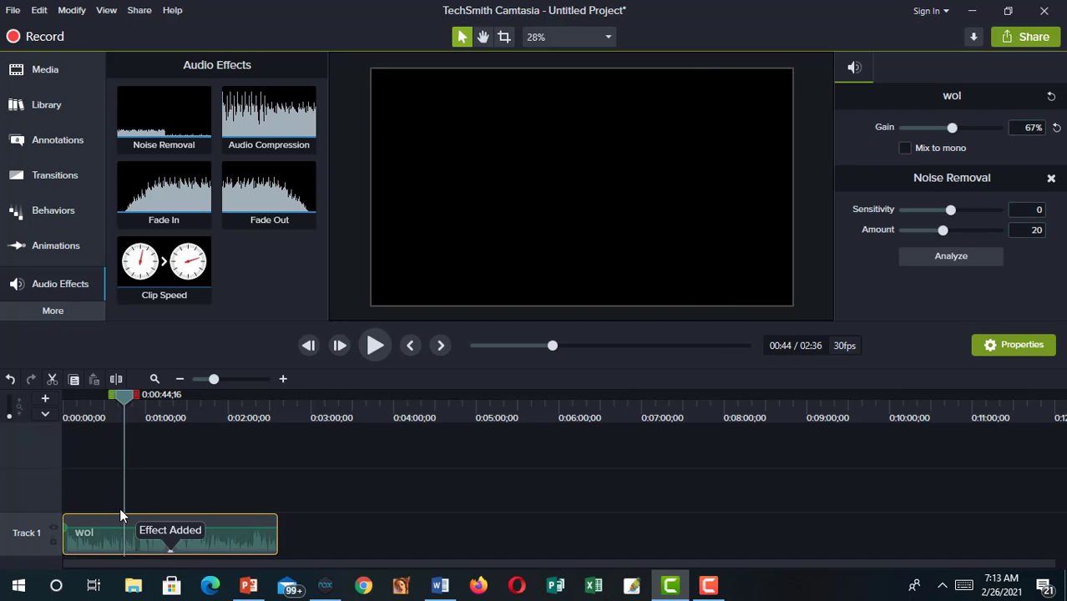
click(170, 553)
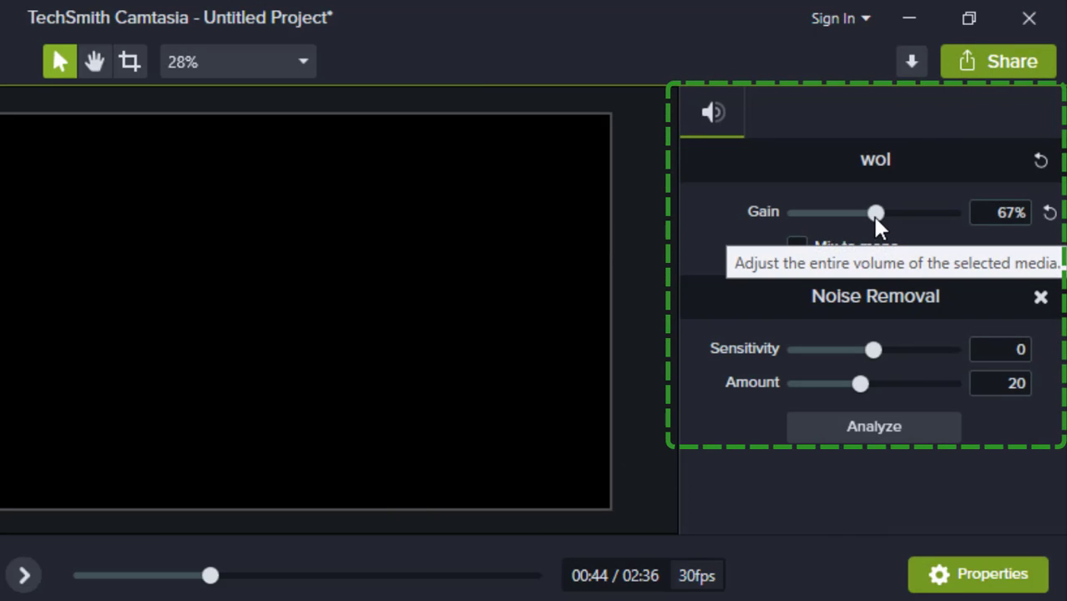
drag(876, 213, 880, 216)
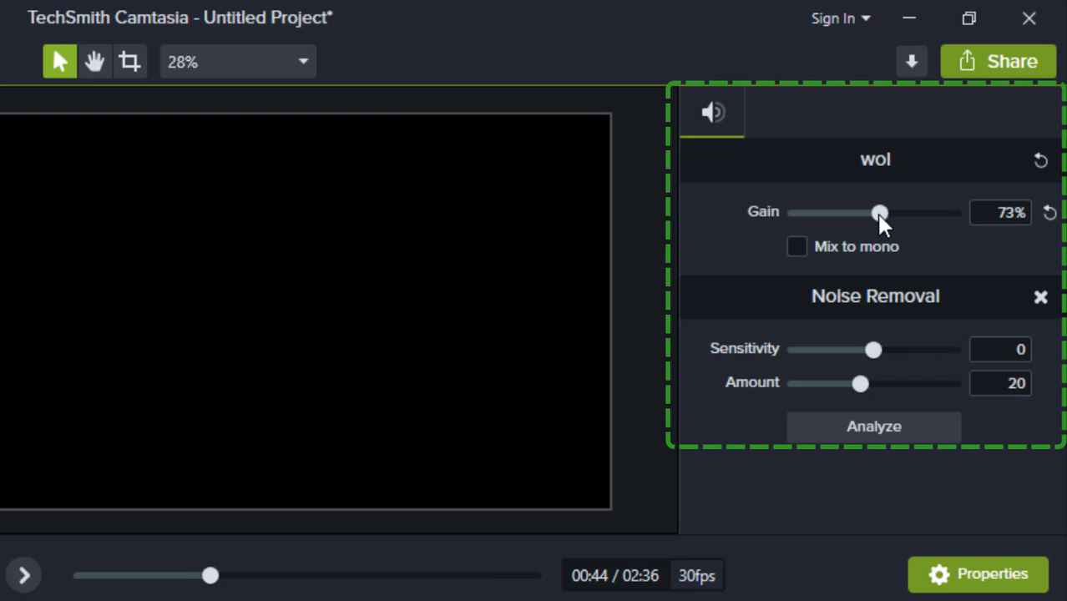
Step: Set the wol clip's gain to 64% and its Noise Removal sensitivity to -4
drag(878, 213, 874, 216)
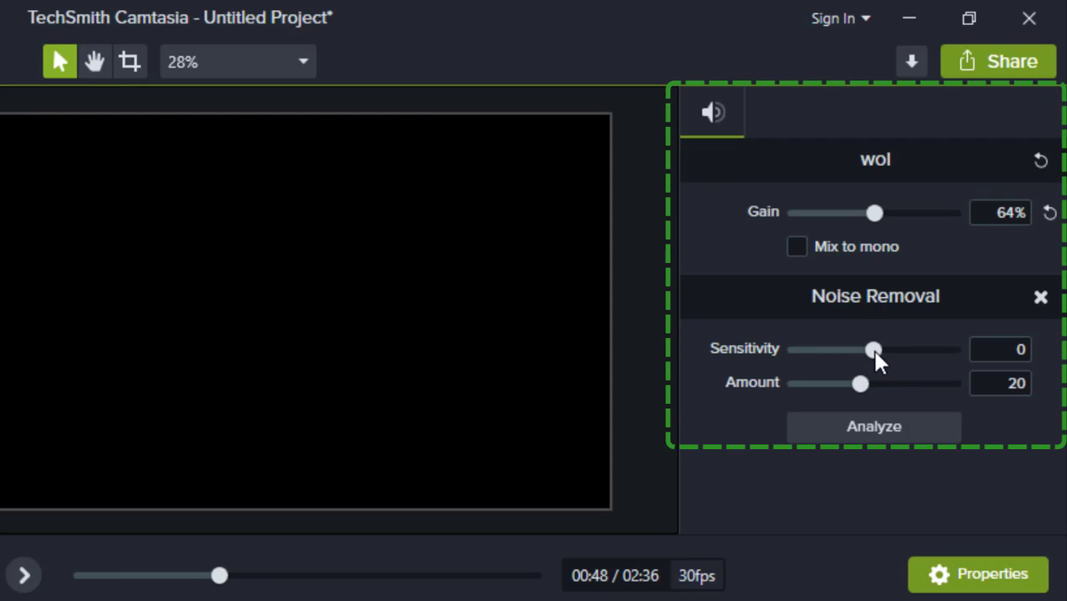
drag(874, 350, 884, 351)
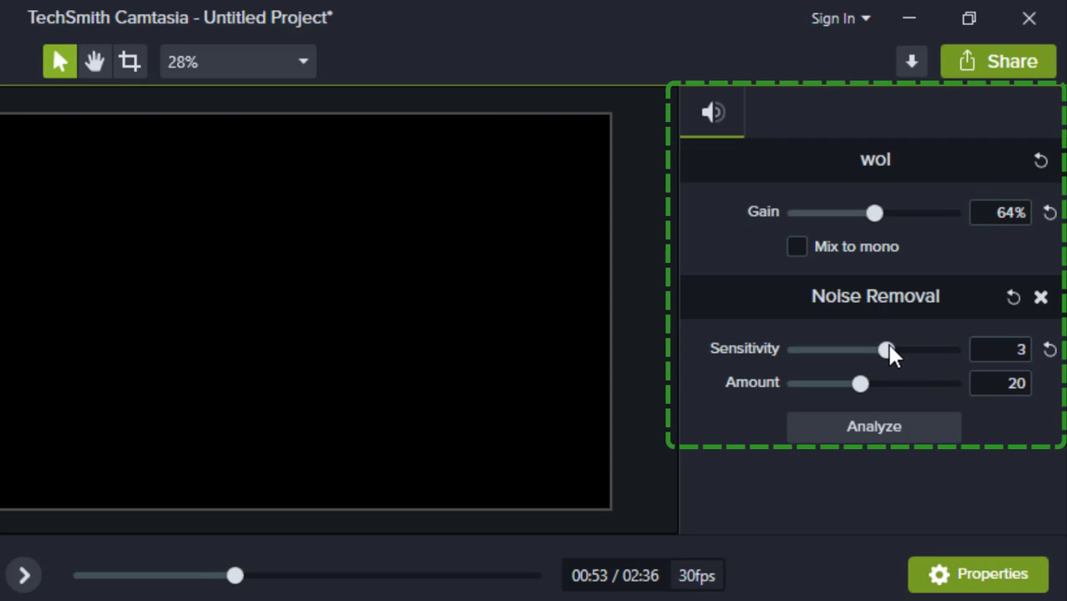
drag(887, 347, 859, 352)
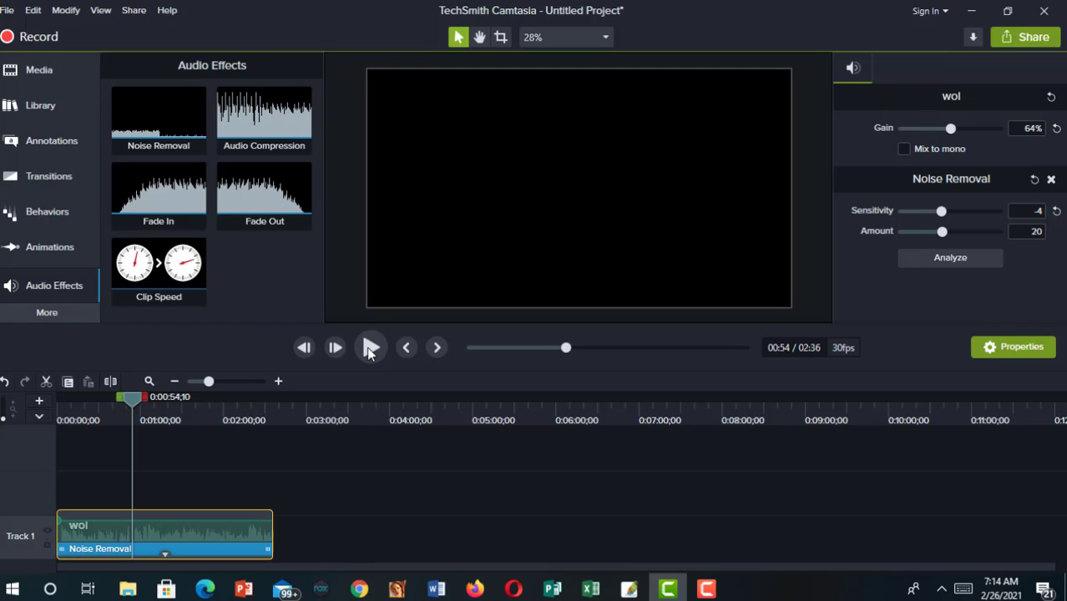
Step: Play back the wol clip while setting its Noise Removal amount to 10 and sensitivity to -10, and pause playback
click(374, 346)
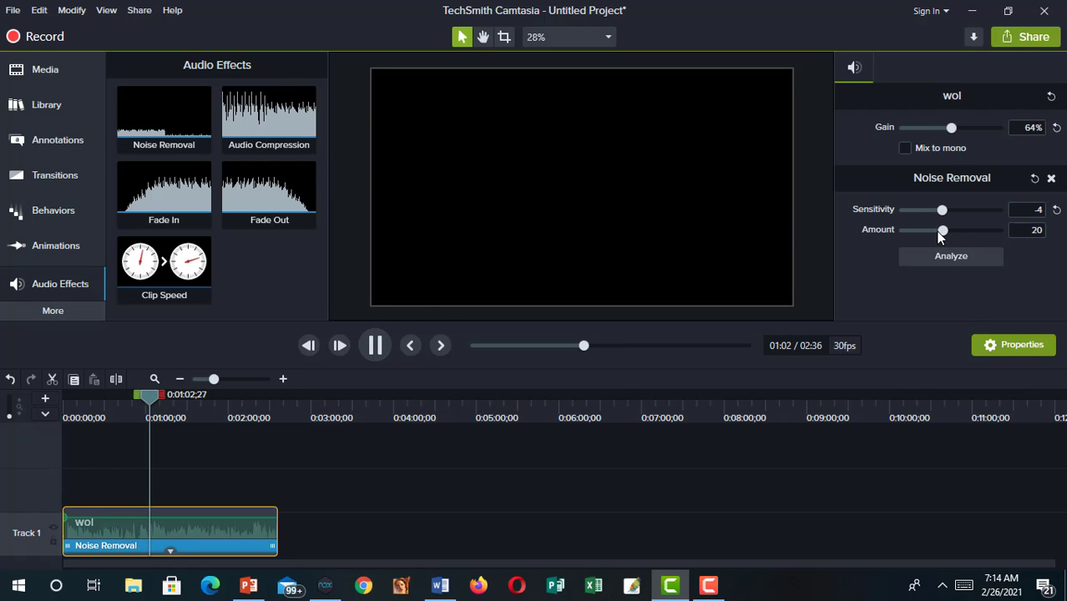
drag(940, 234, 921, 239)
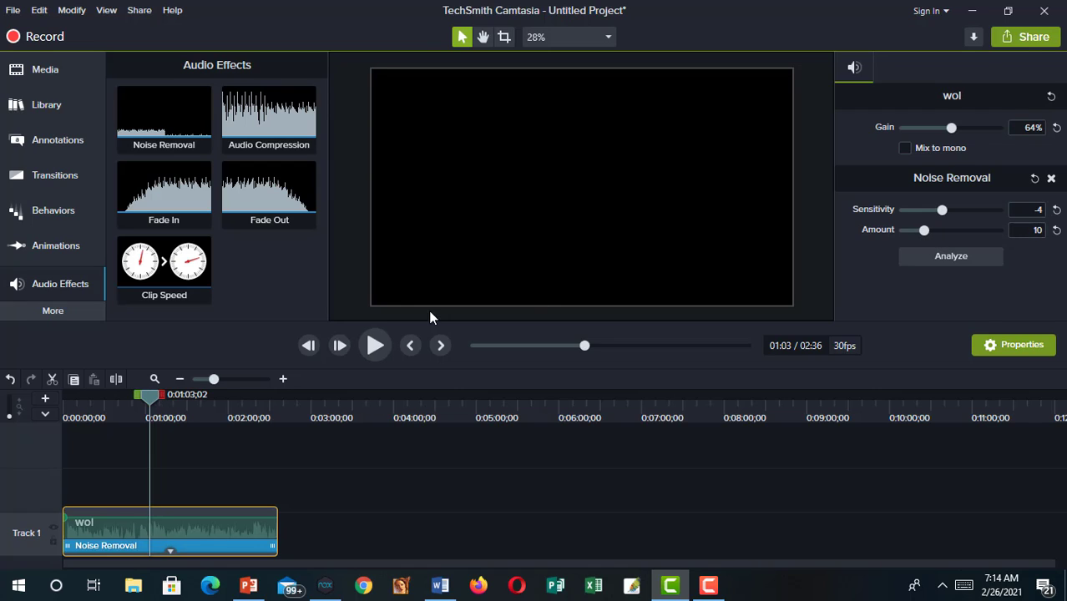
click(367, 349)
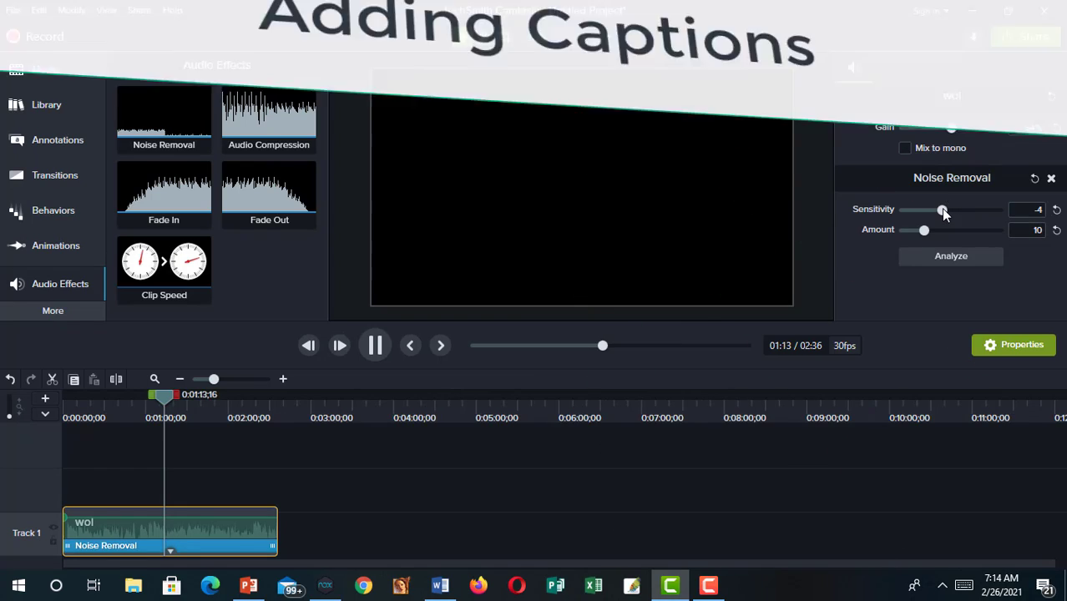
drag(941, 209, 924, 230)
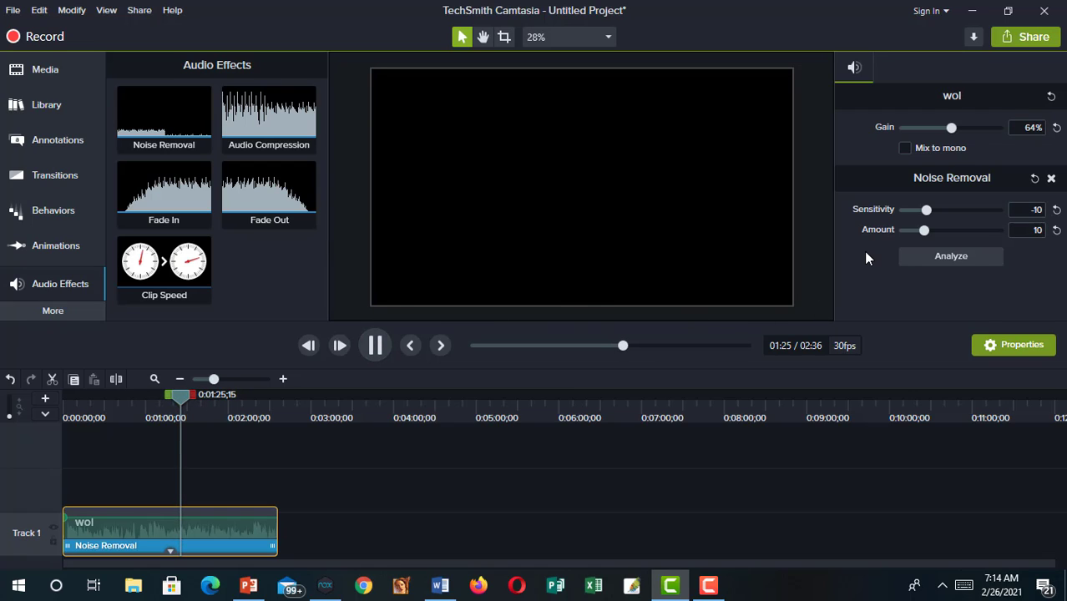
click(375, 345)
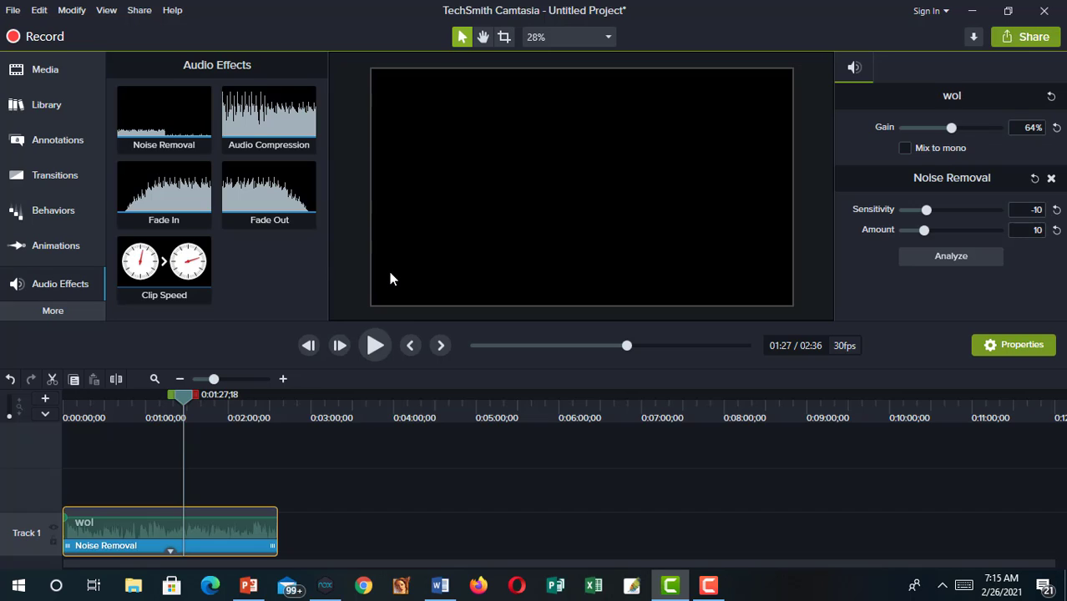
Step: Return the playhead to the start of the timeline and add a blank caption there
key(c)
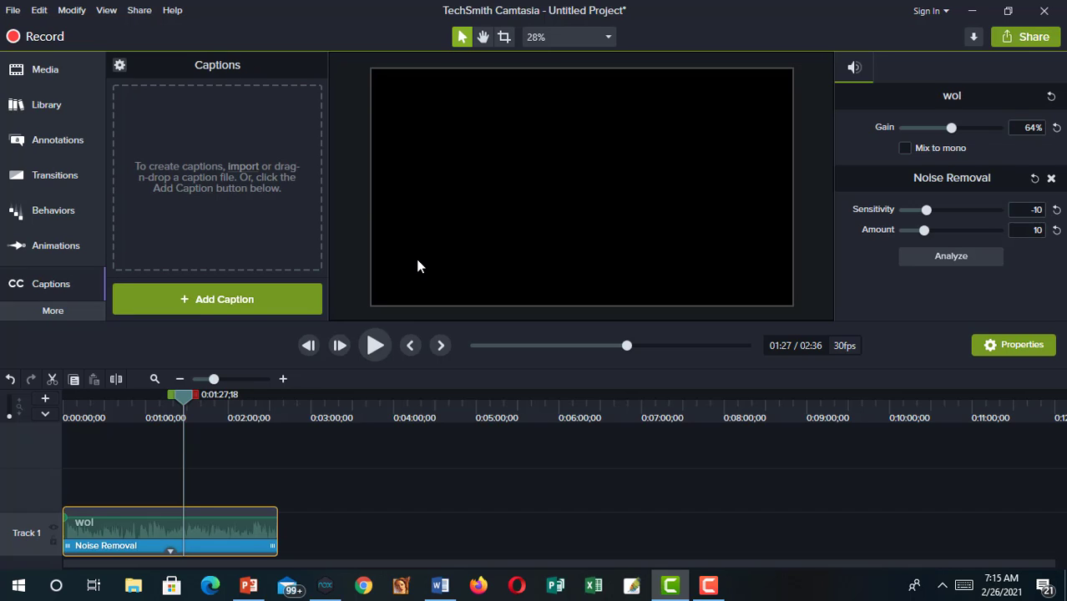
click(42, 69)
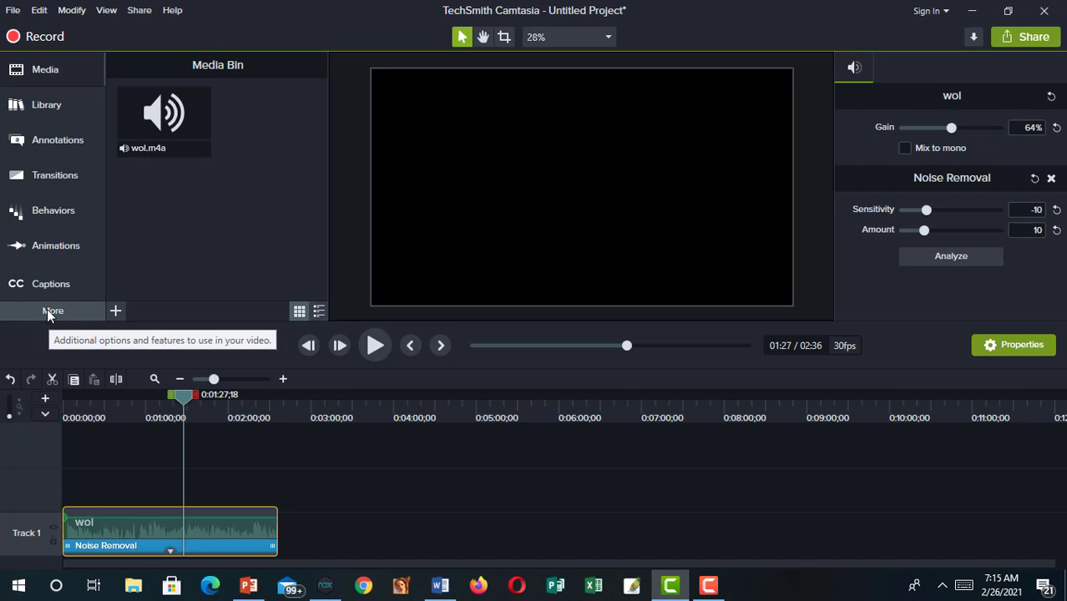
click(73, 318)
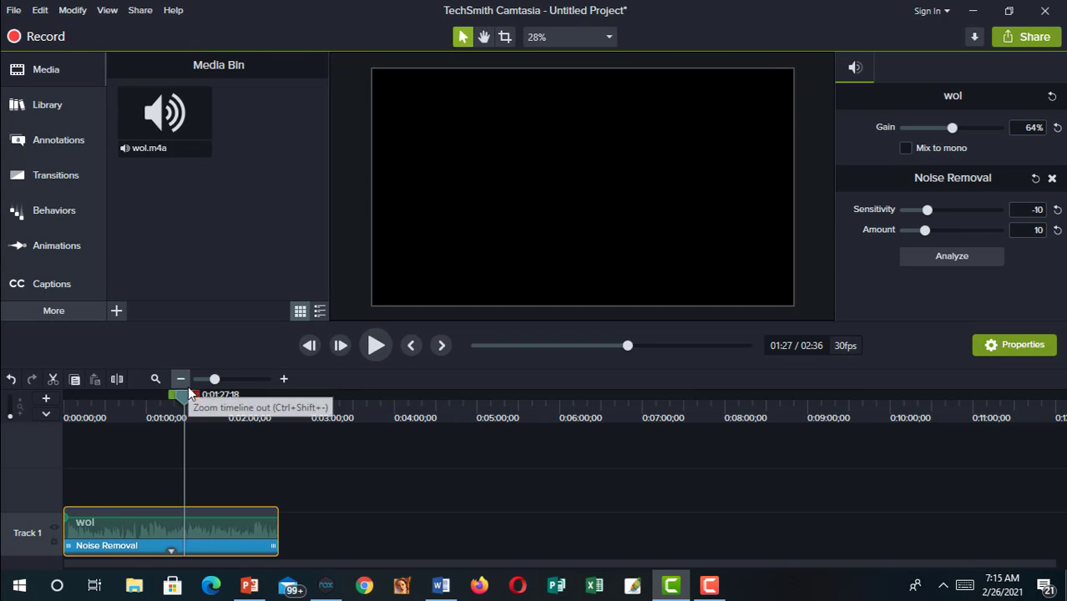
drag(184, 394, 137, 394)
click(66, 404)
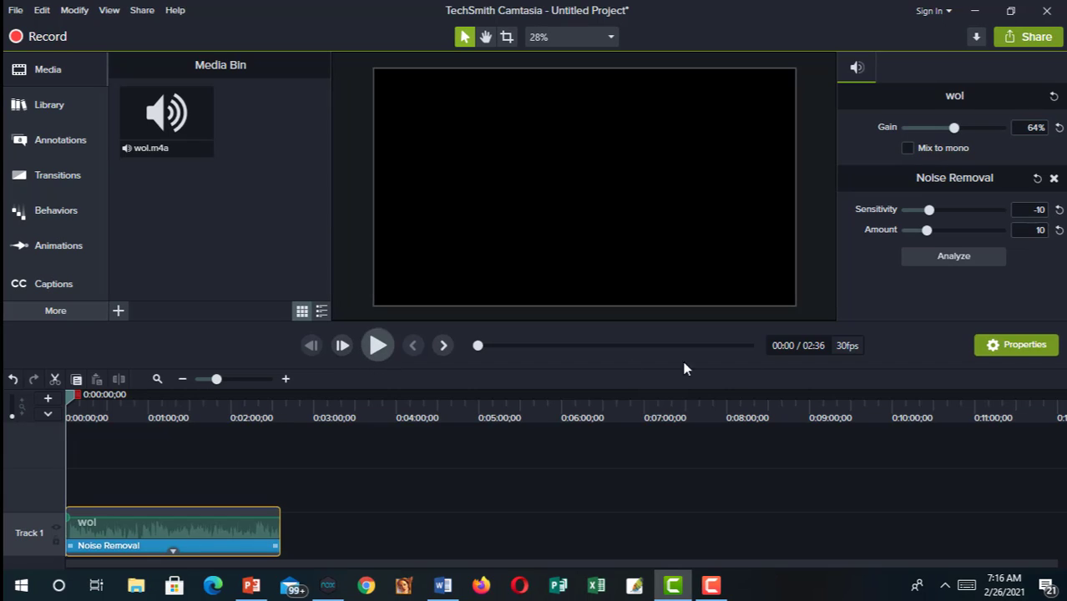
click(36, 289)
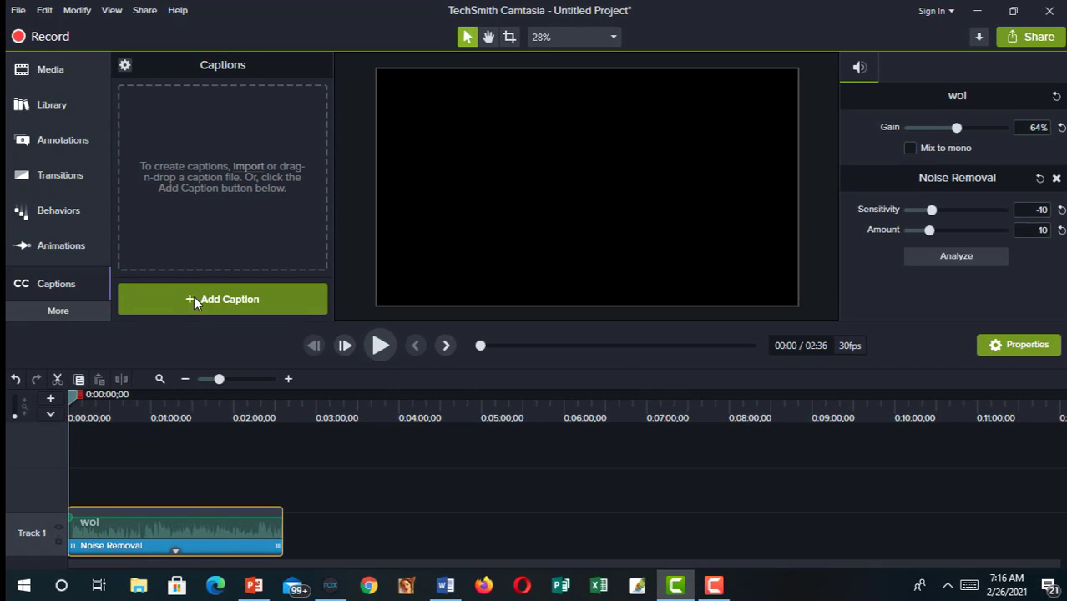
click(197, 302)
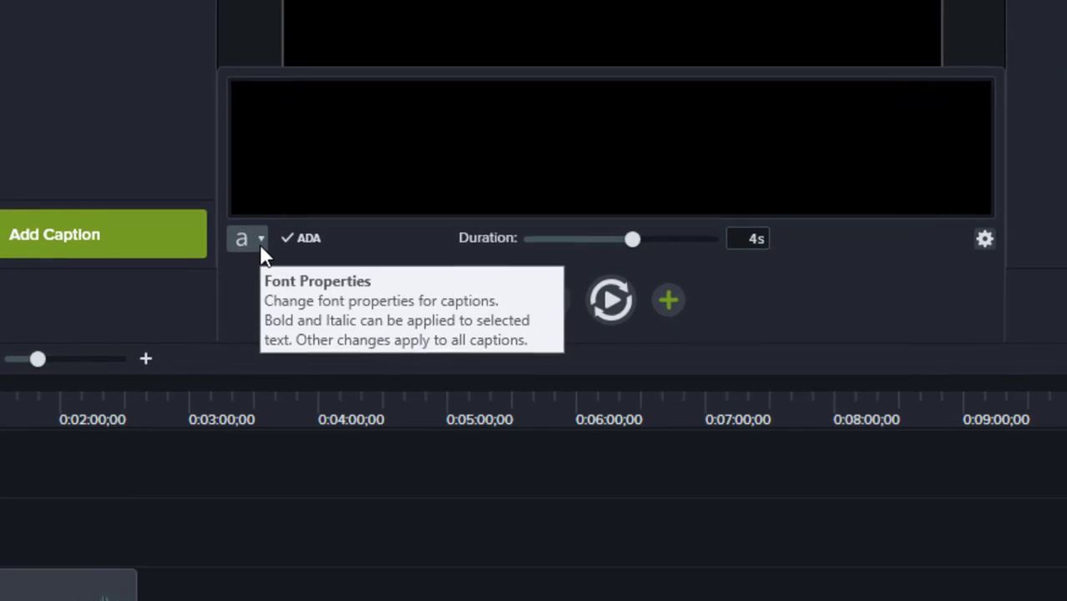
Step: Look through the fonts for the blank caption, keep Arial and set the text colour to the light grey default theme colour
click(258, 241)
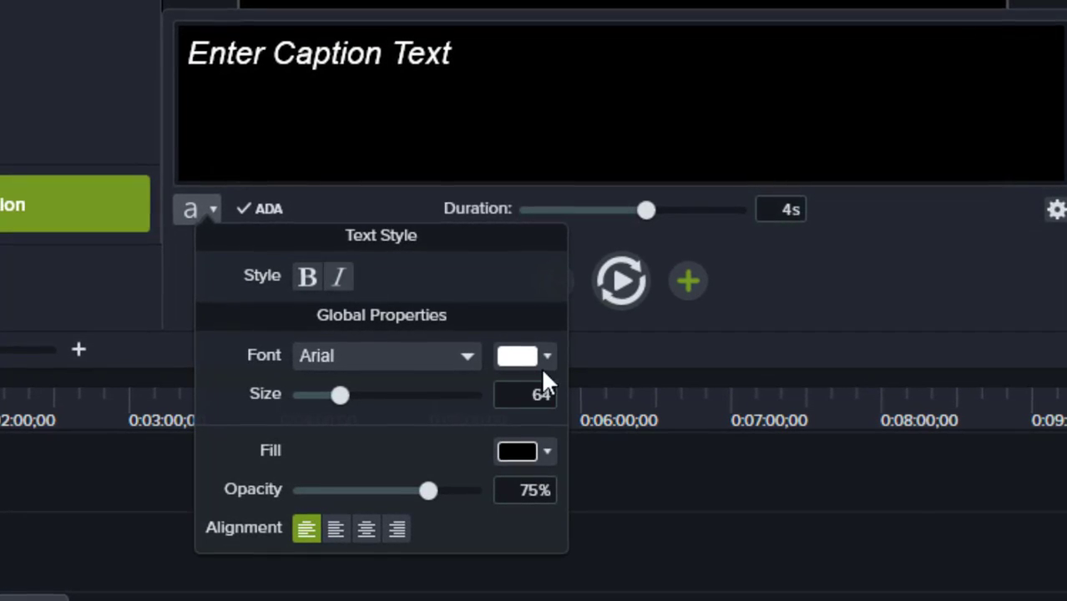
click(468, 357)
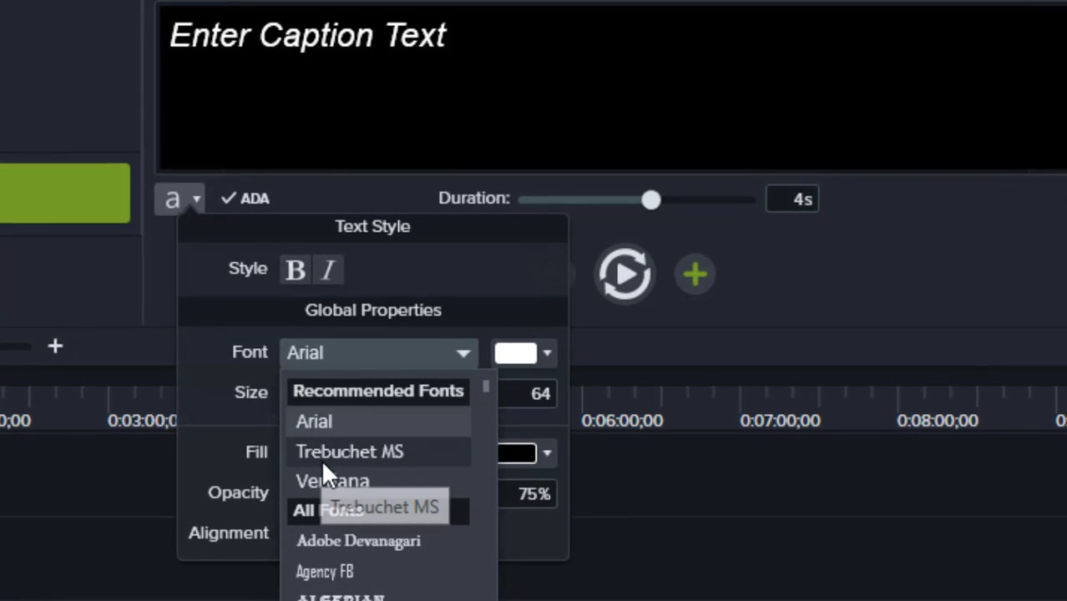
click(307, 509)
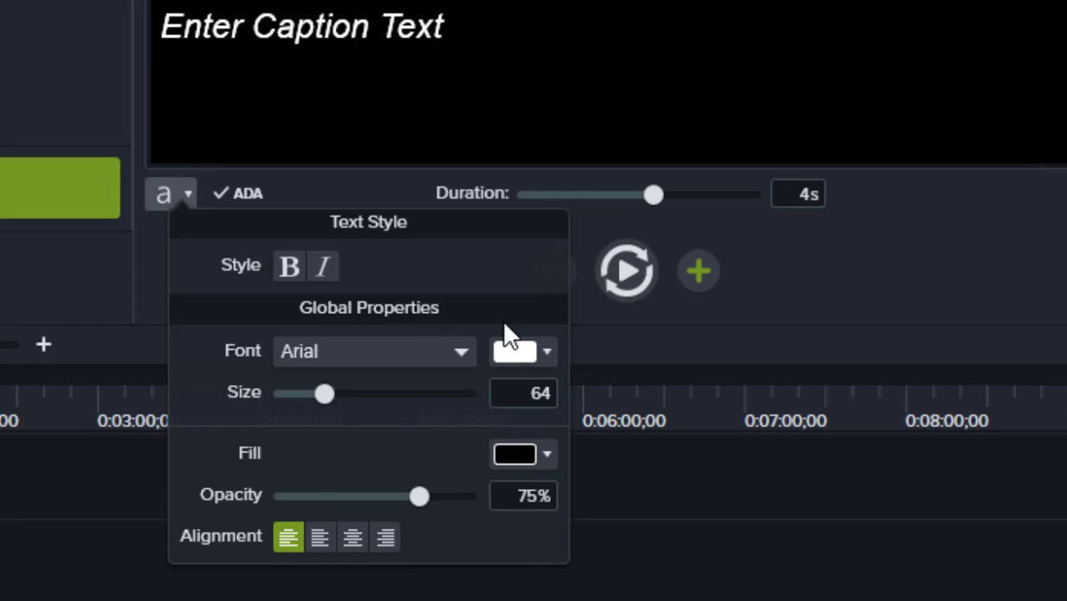
click(542, 351)
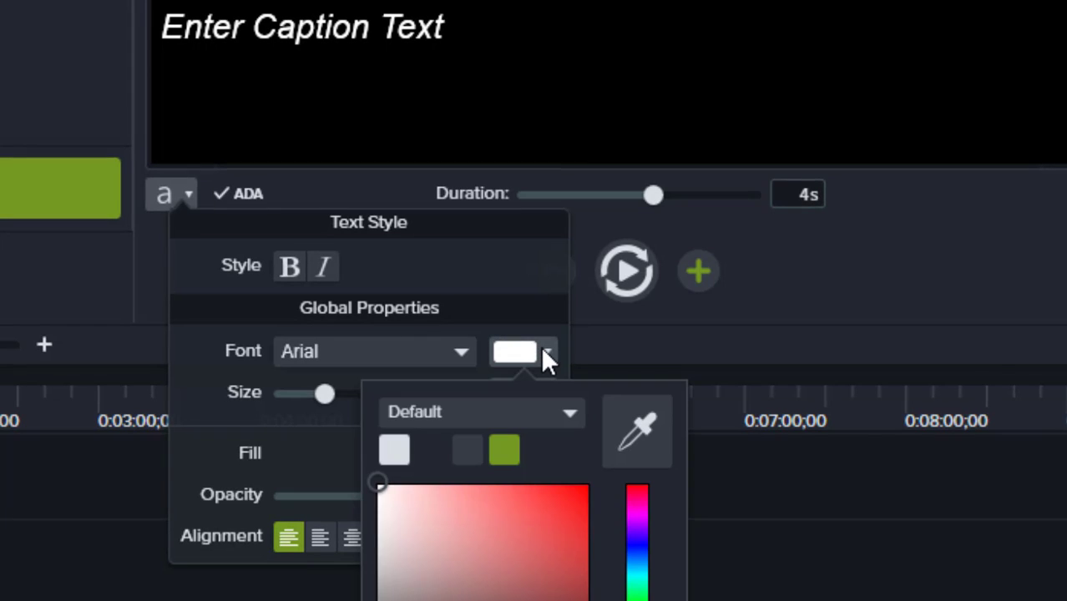
click(566, 529)
click(460, 561)
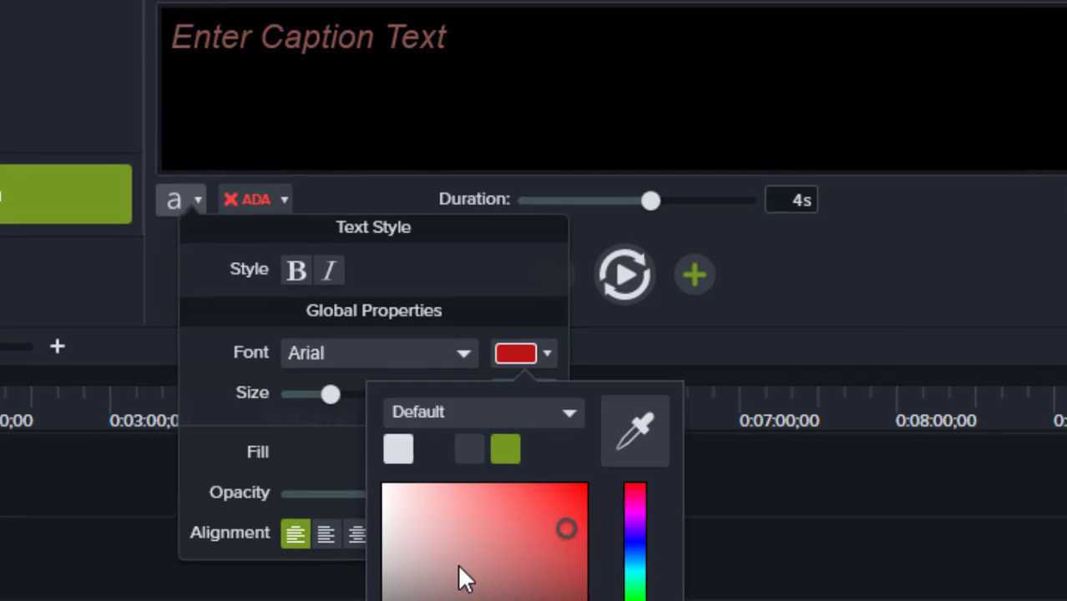
drag(399, 585, 402, 526)
click(403, 422)
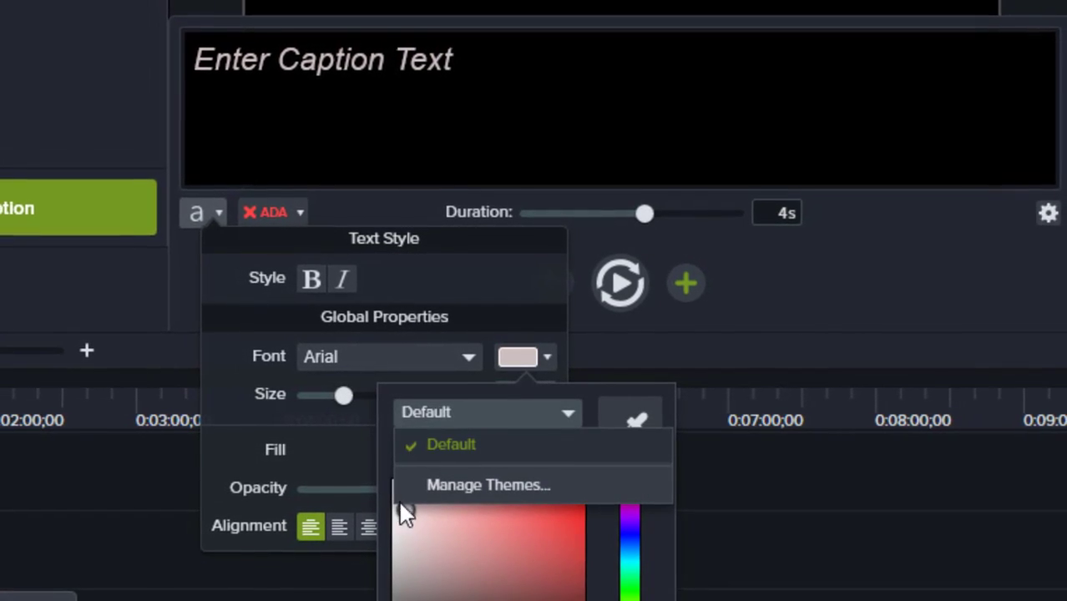
click(405, 516)
click(410, 447)
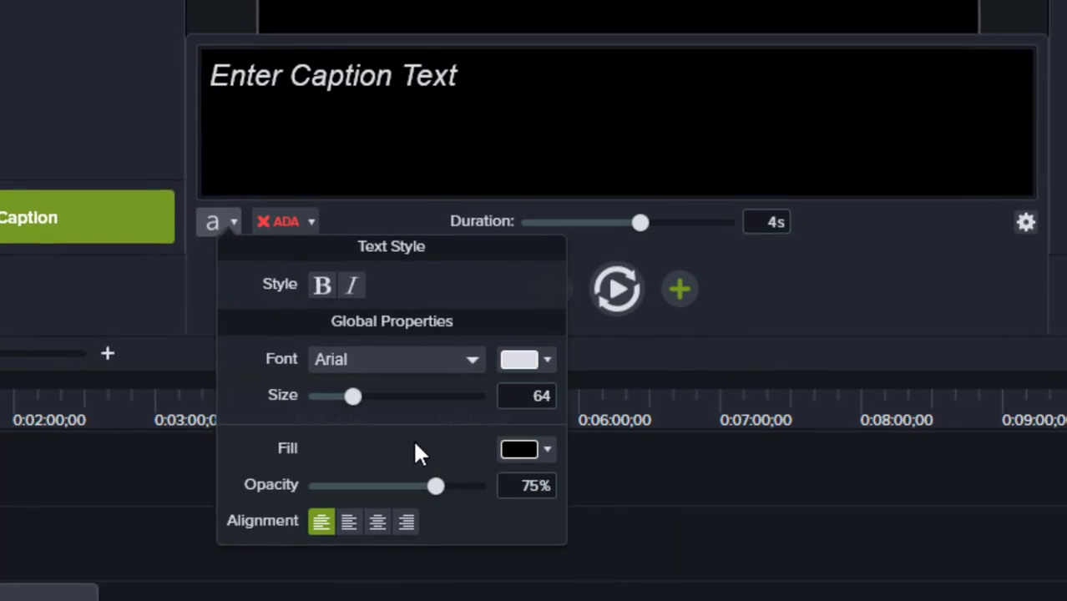
Step: Try the theme green as the caption's fill colour and settle on light pink #CAA5BC
click(536, 455)
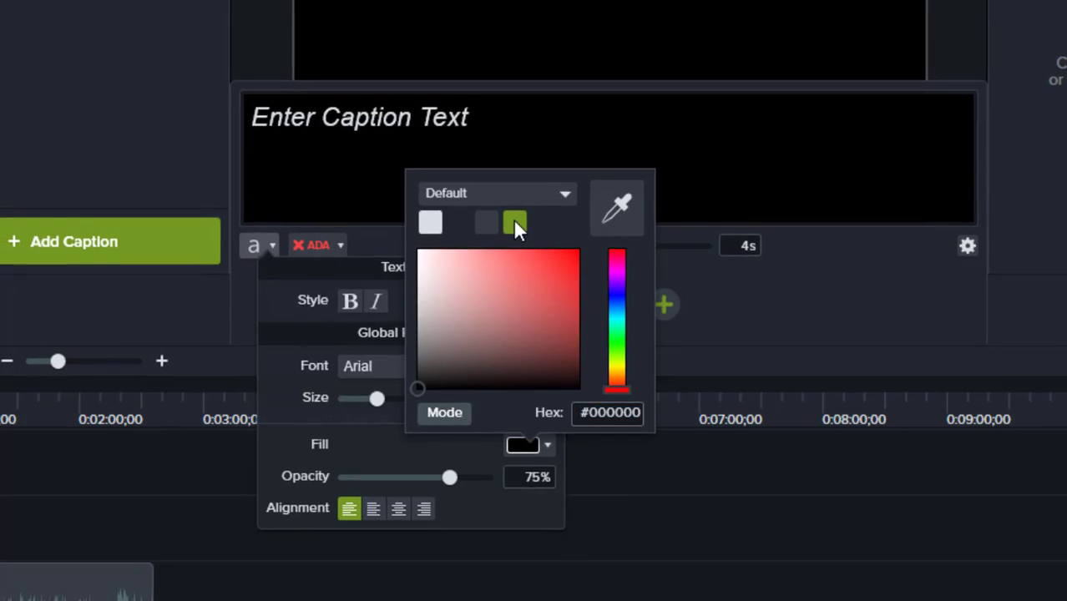
click(514, 215)
click(549, 445)
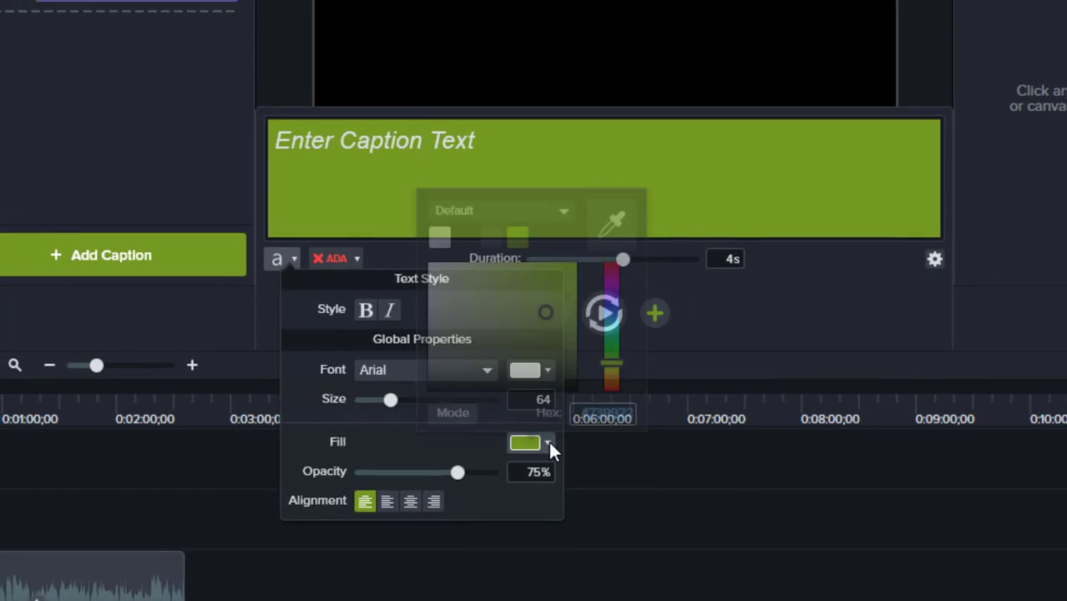
drag(606, 299, 602, 282)
drag(456, 340, 504, 332)
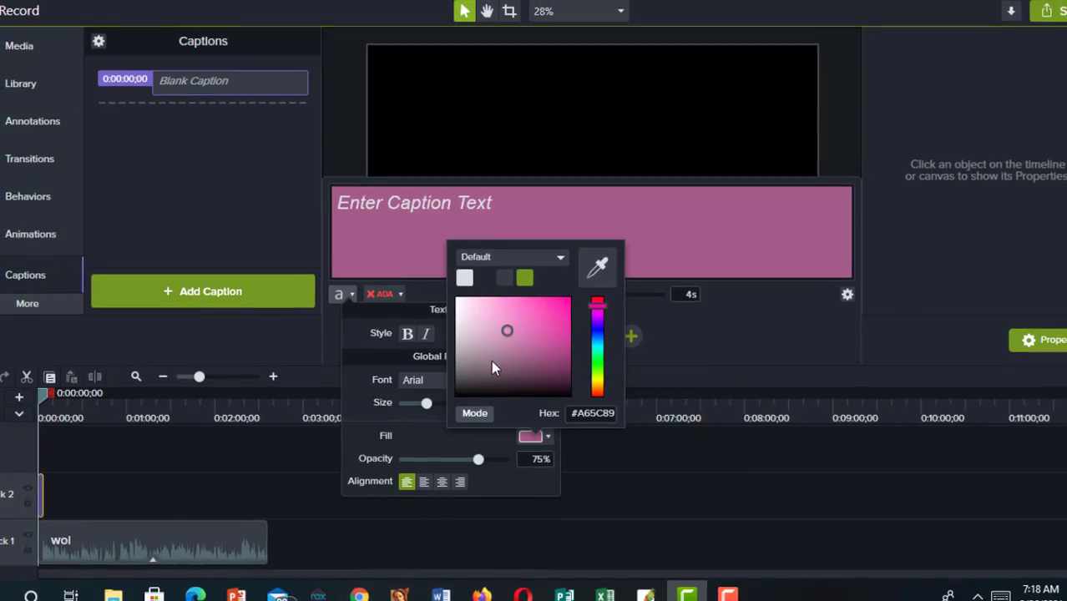
click(460, 321)
drag(468, 322, 482, 320)
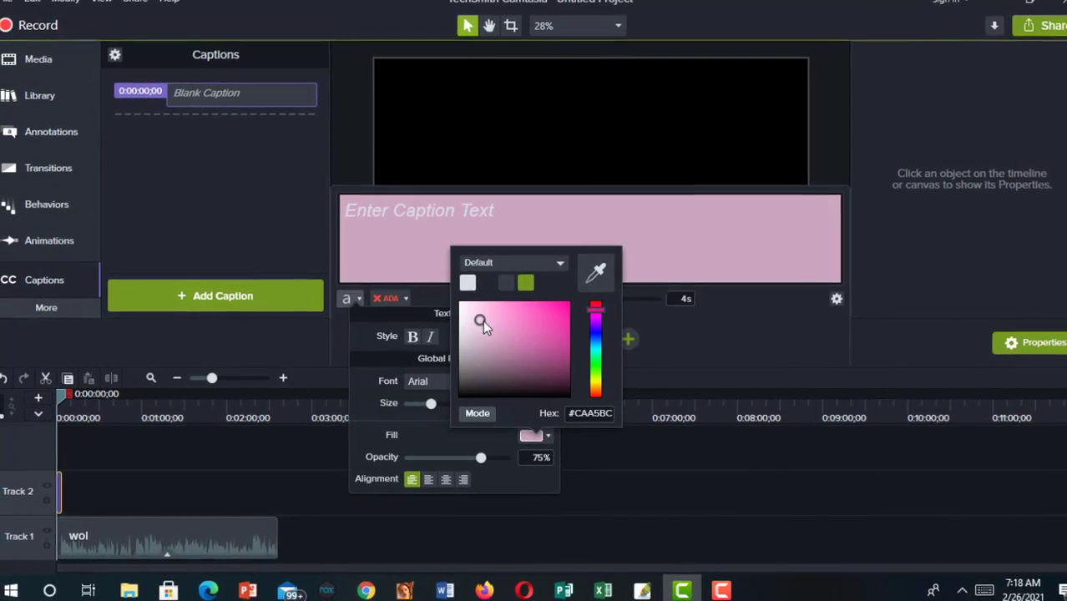
click(430, 433)
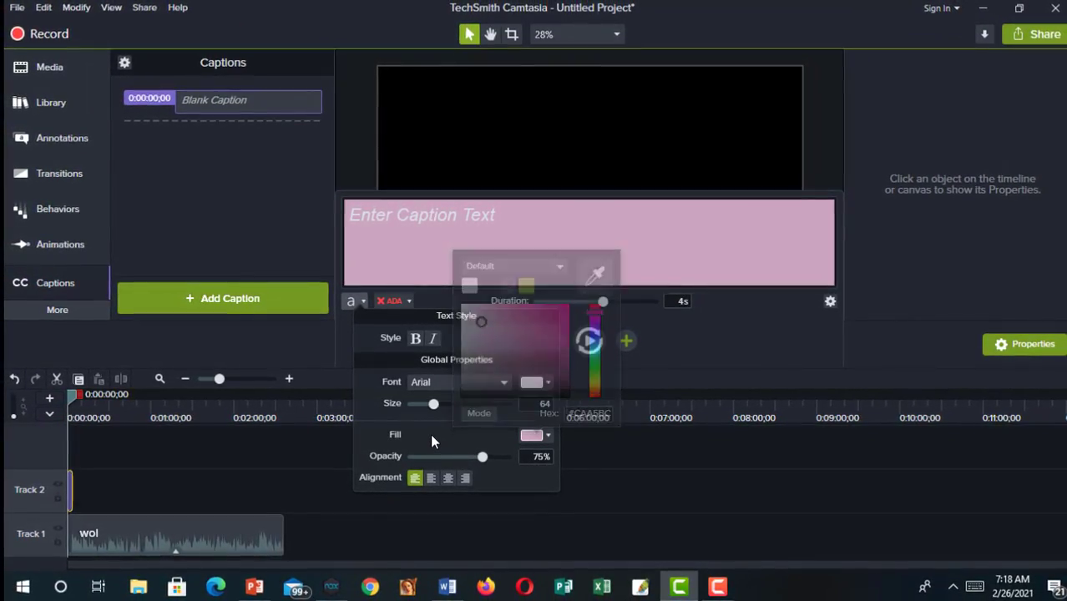
click(313, 486)
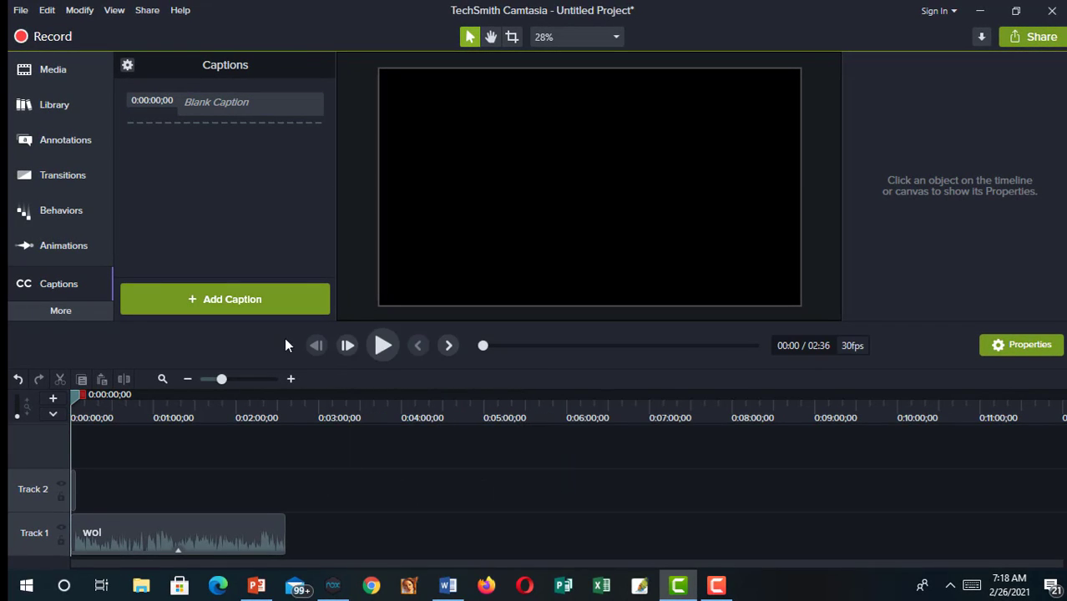
Step: Open the blank caption at 0:00:00;00 for editing and show its text style settings
click(200, 100)
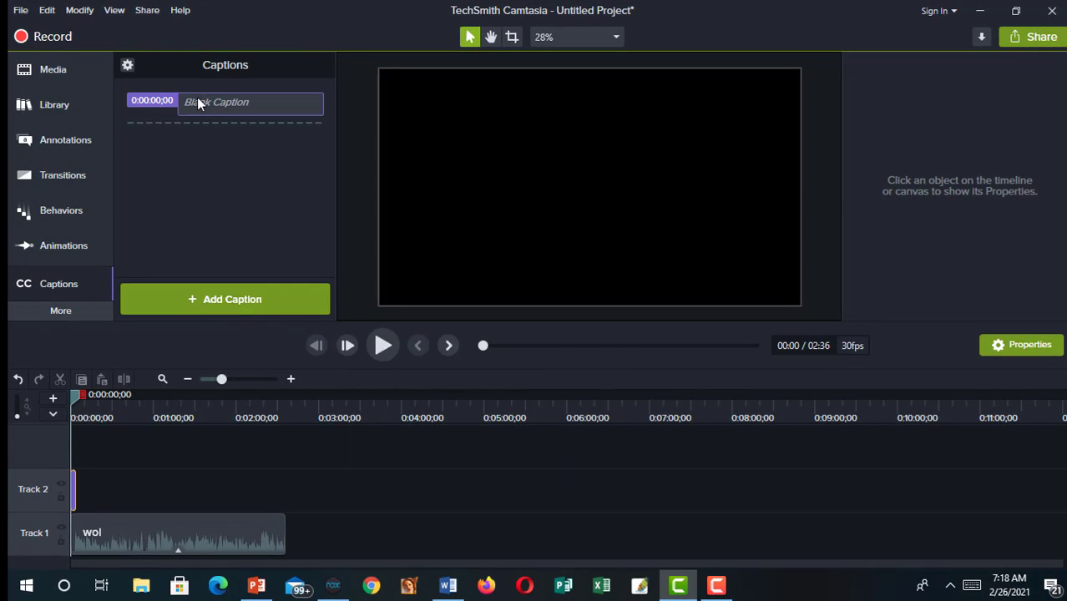
click(197, 102)
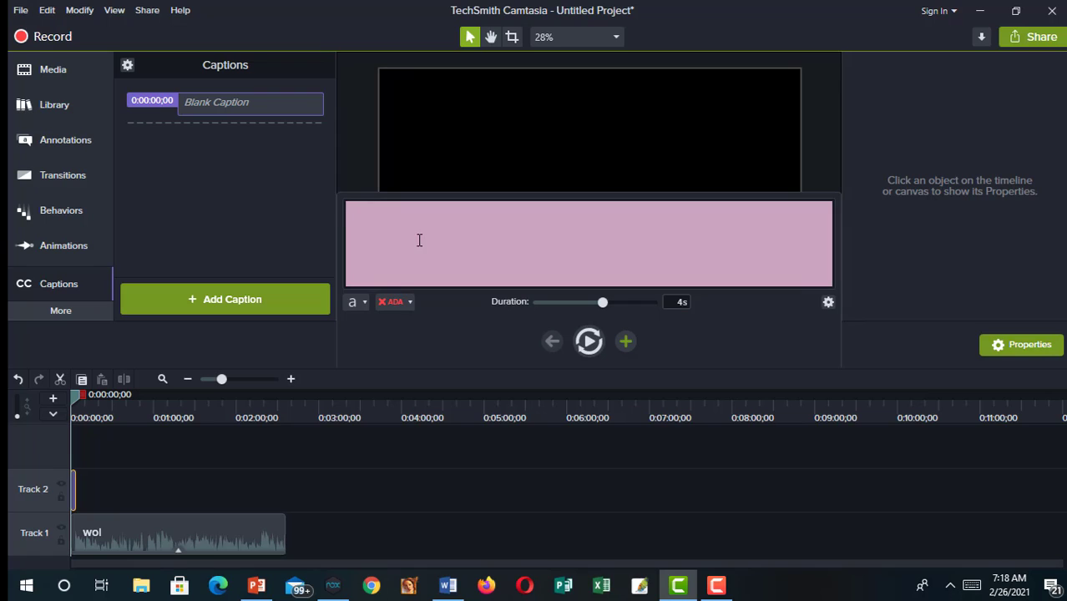
click(363, 304)
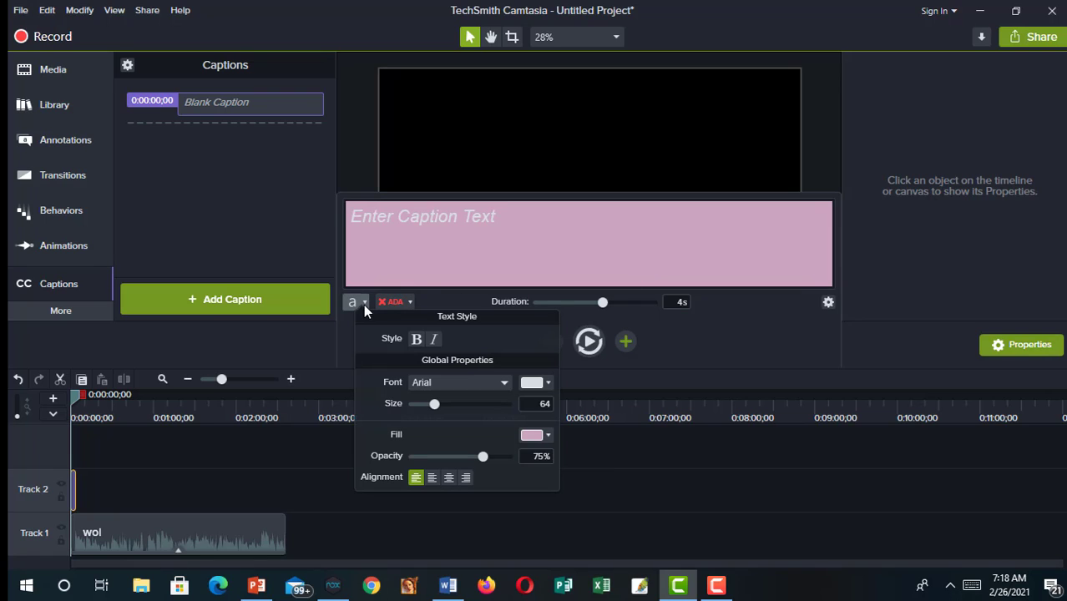
Step: Try several green and blue-grey shades as the caption's text colour, settling on grey-green #88A689
click(550, 383)
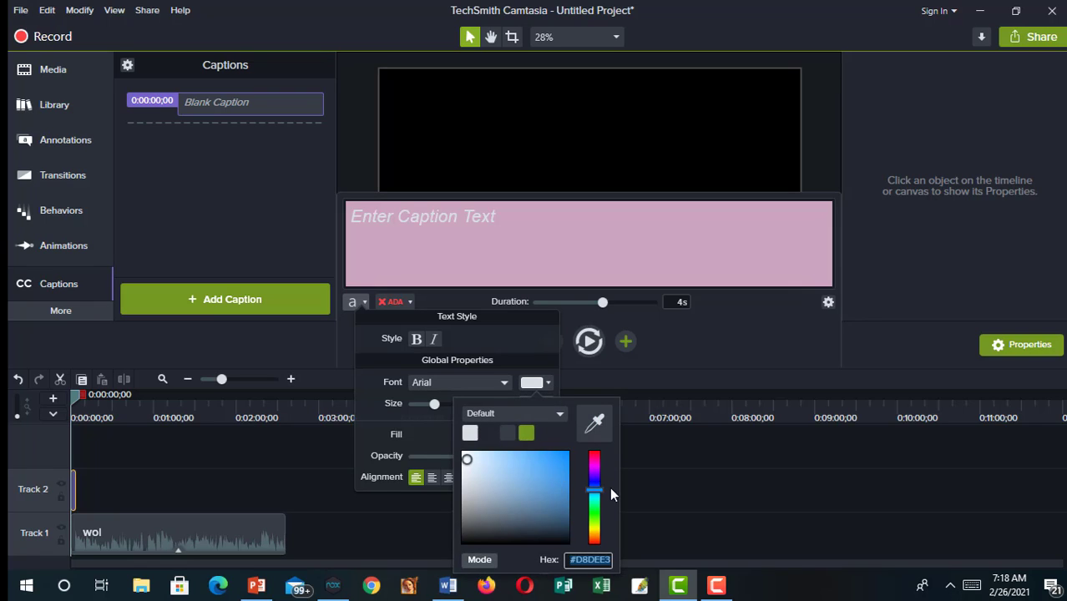
click(593, 521)
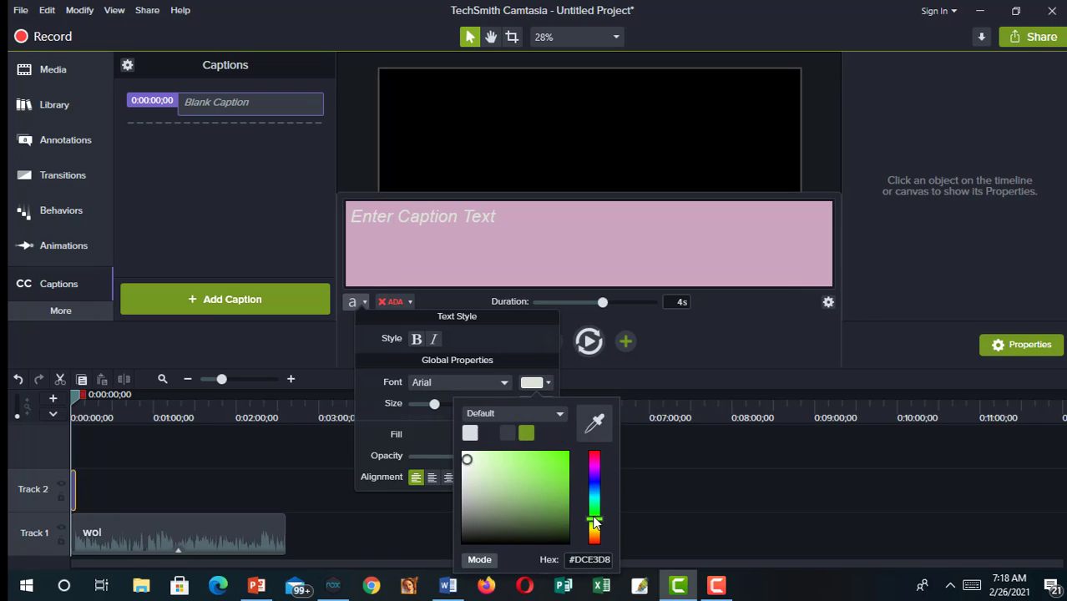
click(553, 457)
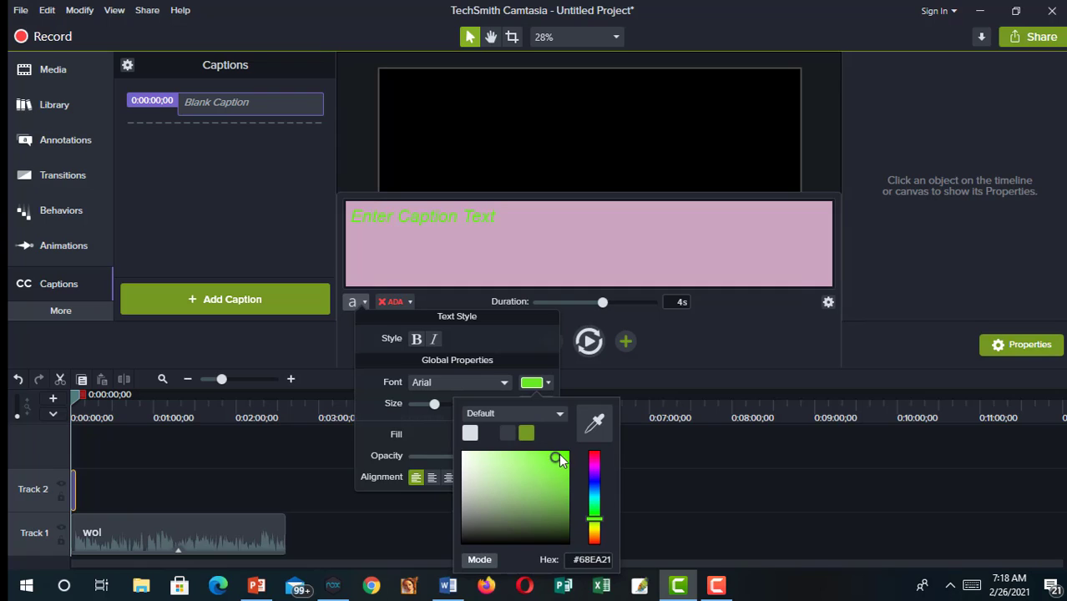
click(519, 490)
click(481, 482)
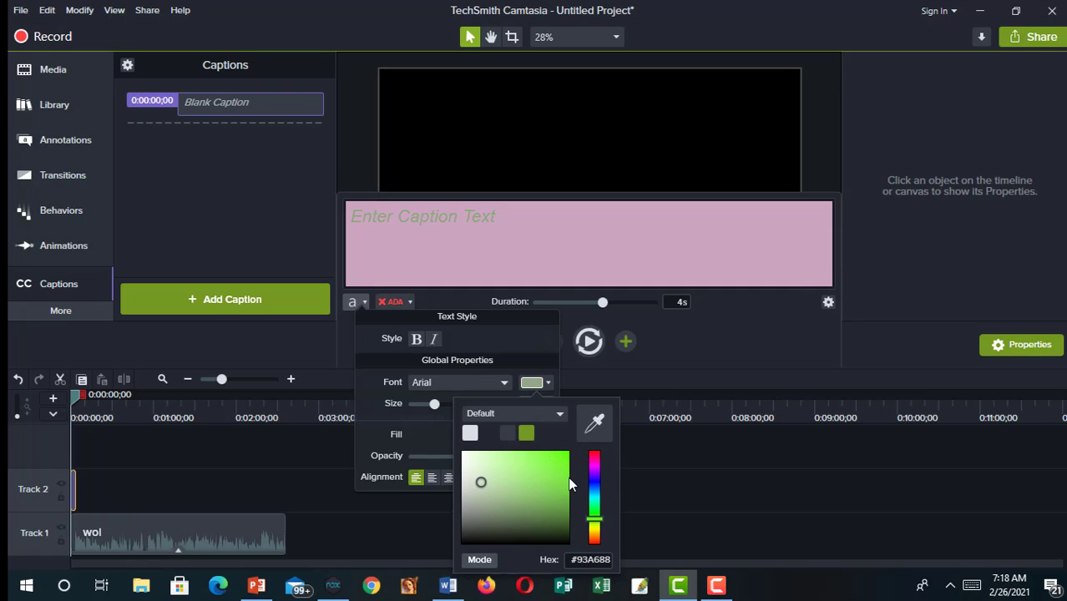
drag(594, 468, 594, 498)
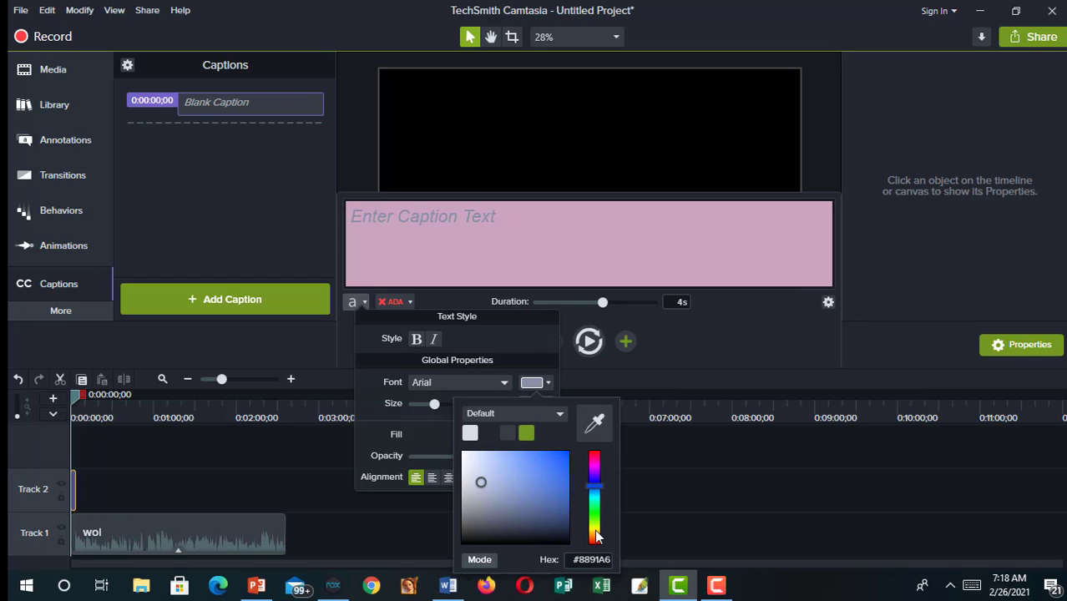
click(595, 515)
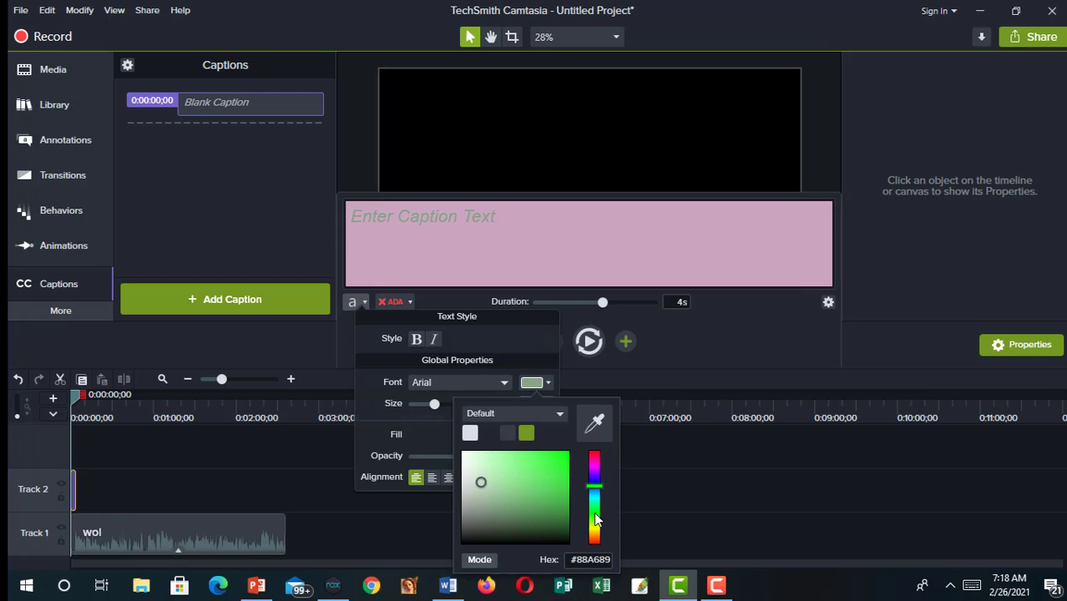
click(365, 407)
Step: Set the caption's fill to the light grey default theme colour and its text colour to near-black #0F110F
click(548, 435)
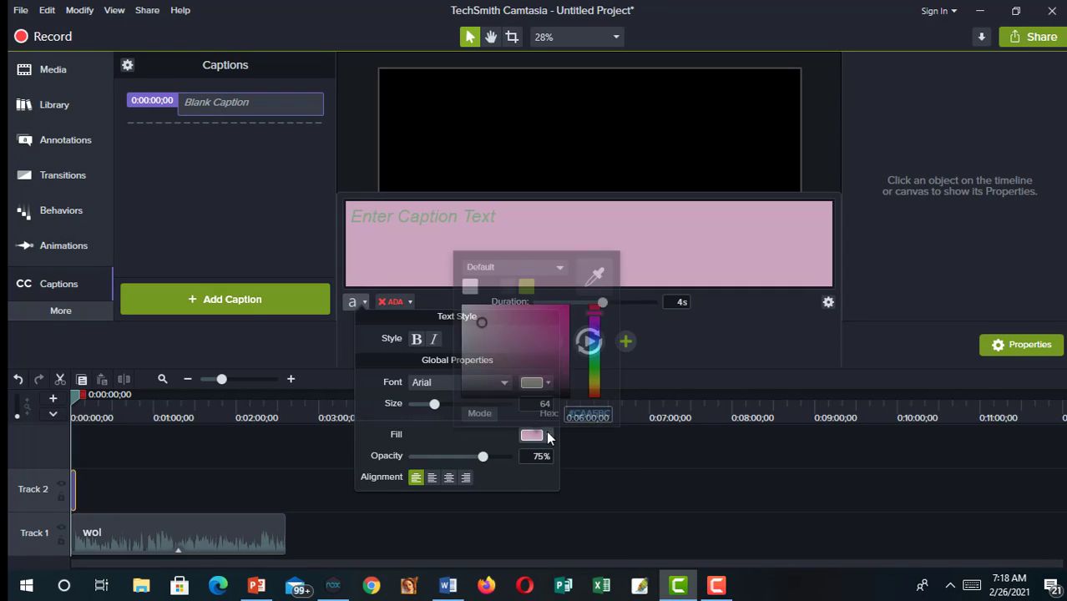
click(472, 288)
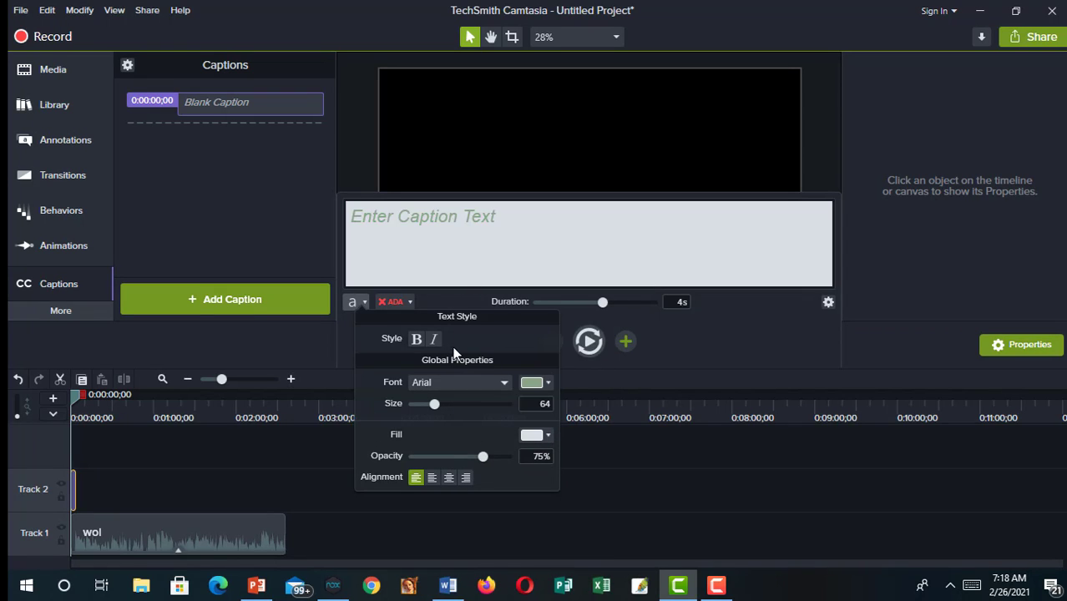
click(548, 384)
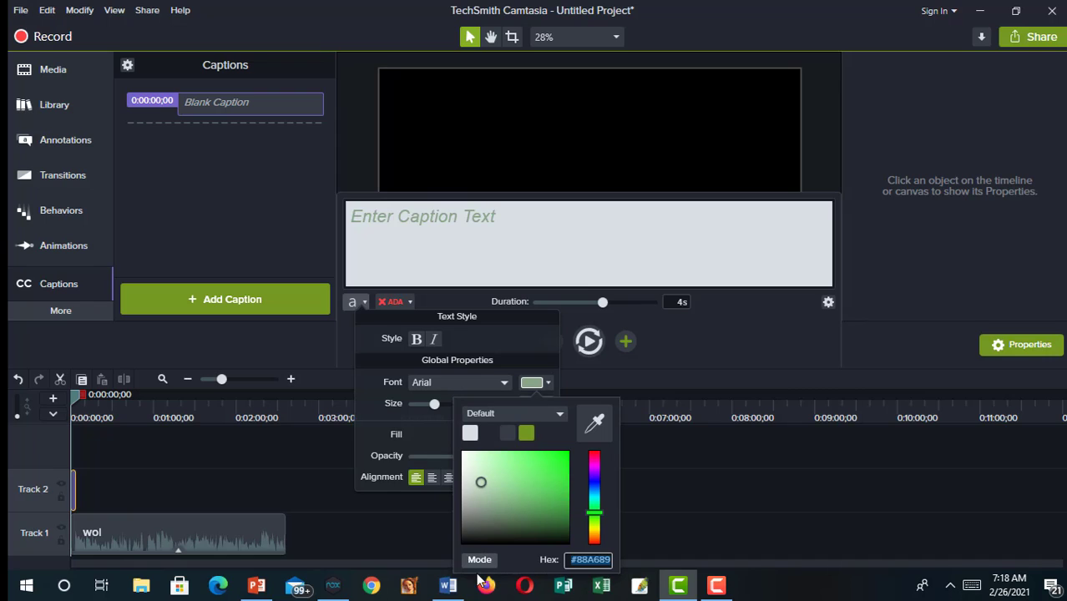
click(472, 538)
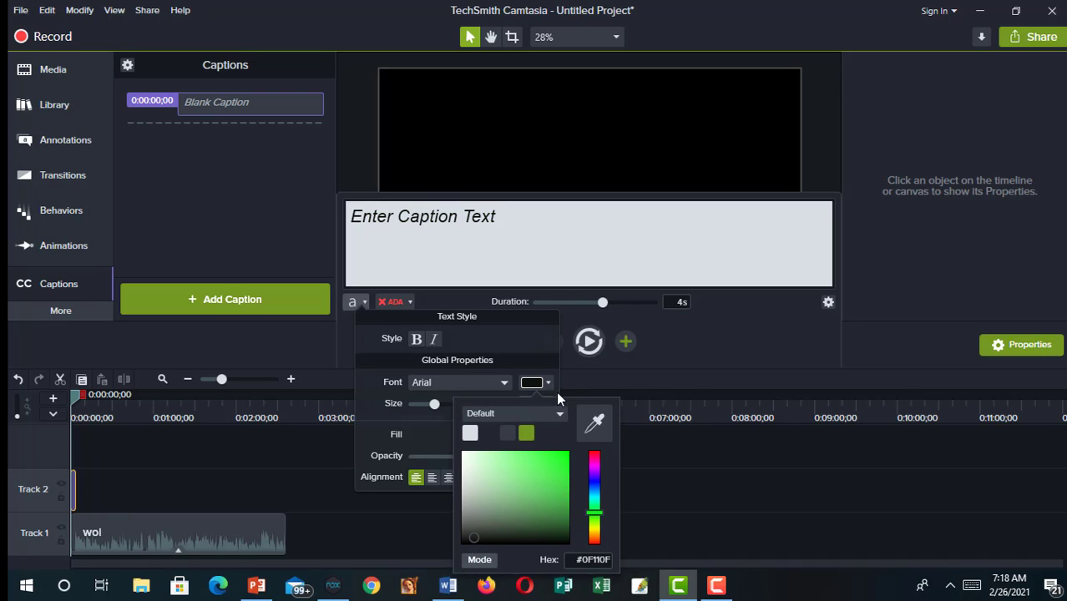
click(478, 232)
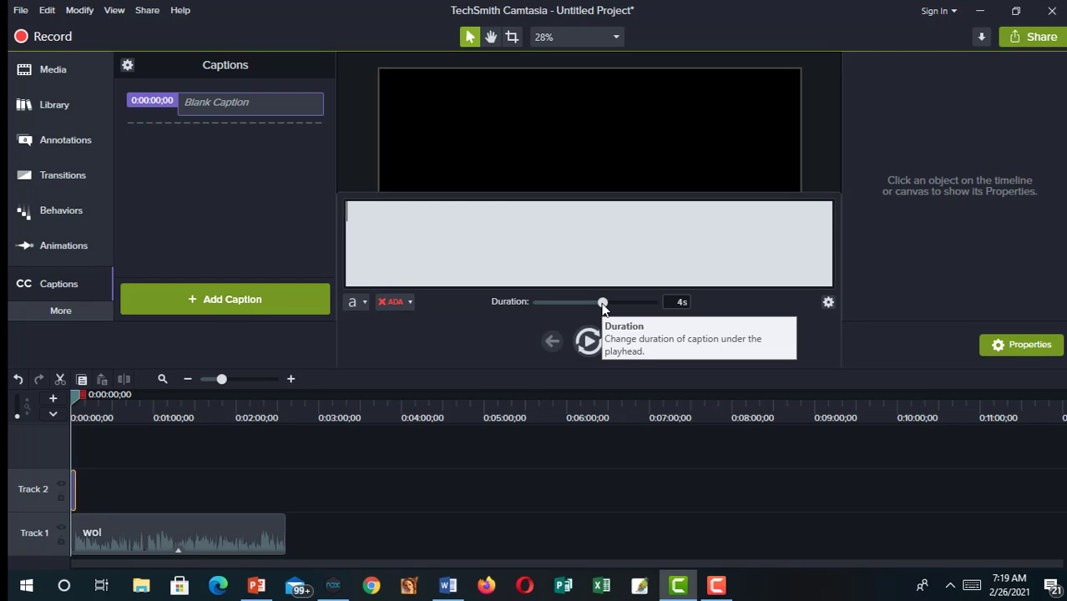
Step: Lengthen the blank caption to 7 s, extend it to 8 s and shorten it to 7.5 s
drag(604, 304, 650, 303)
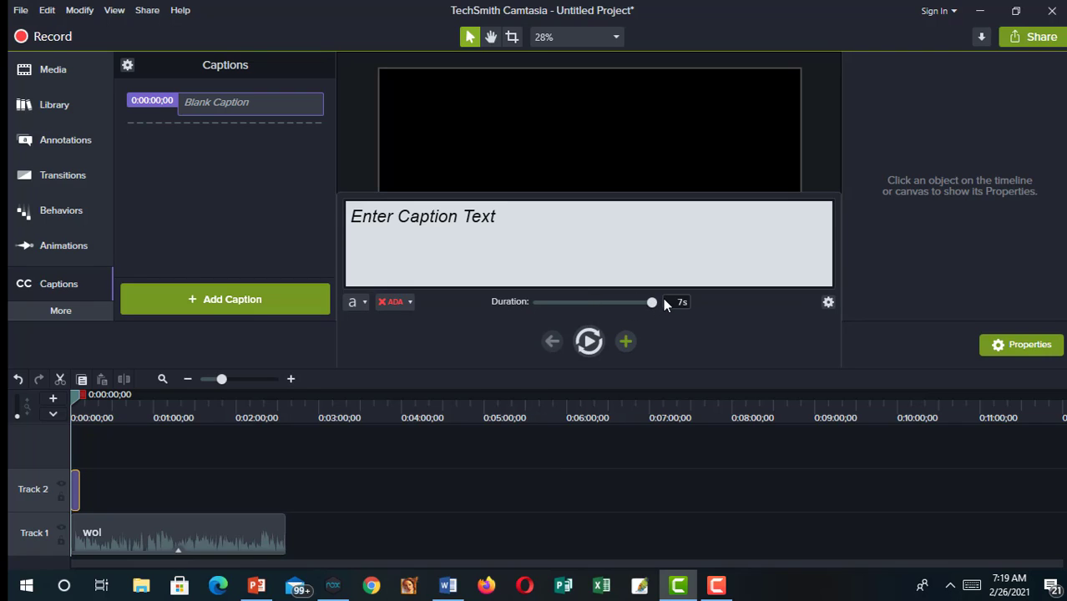
click(827, 302)
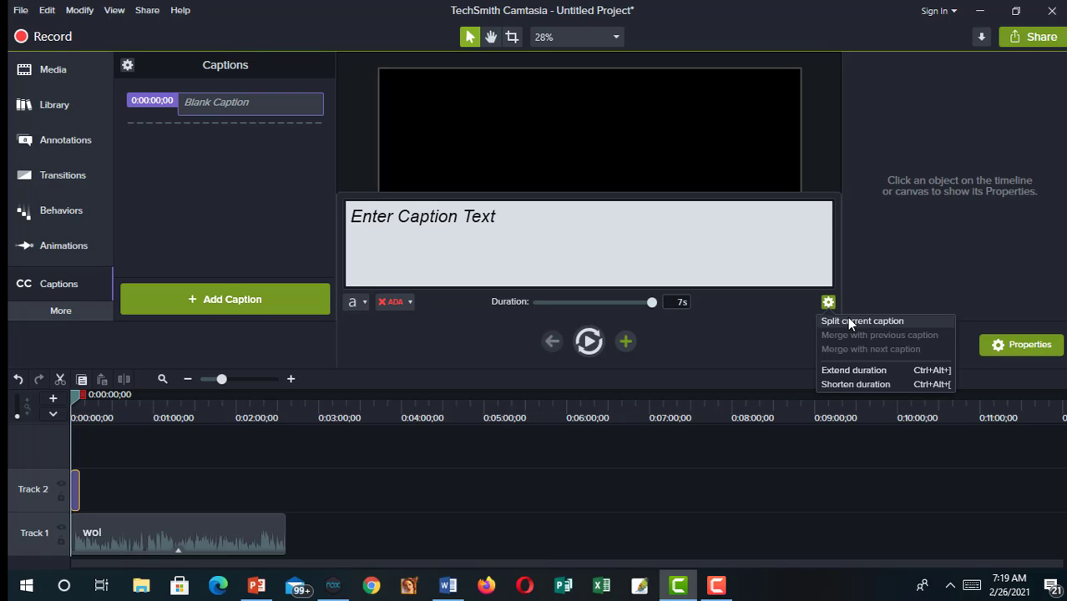
click(855, 375)
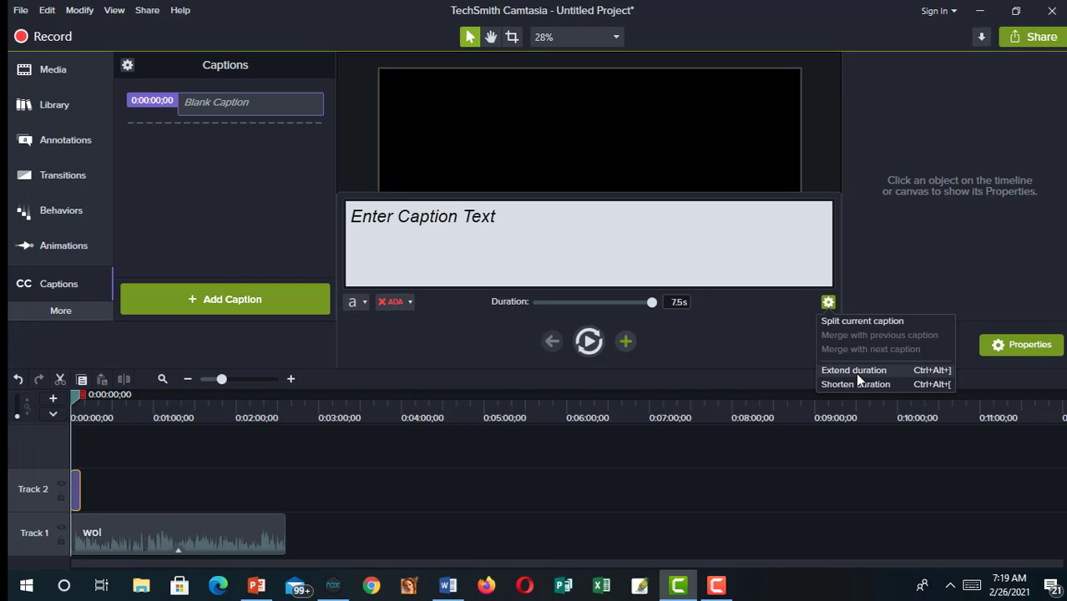
click(856, 372)
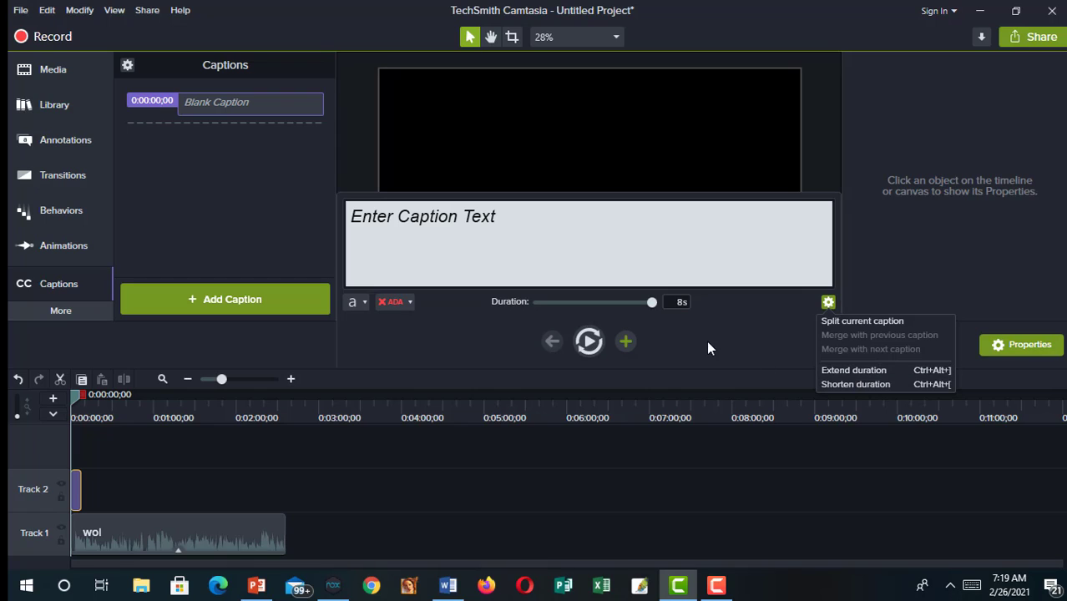
click(847, 383)
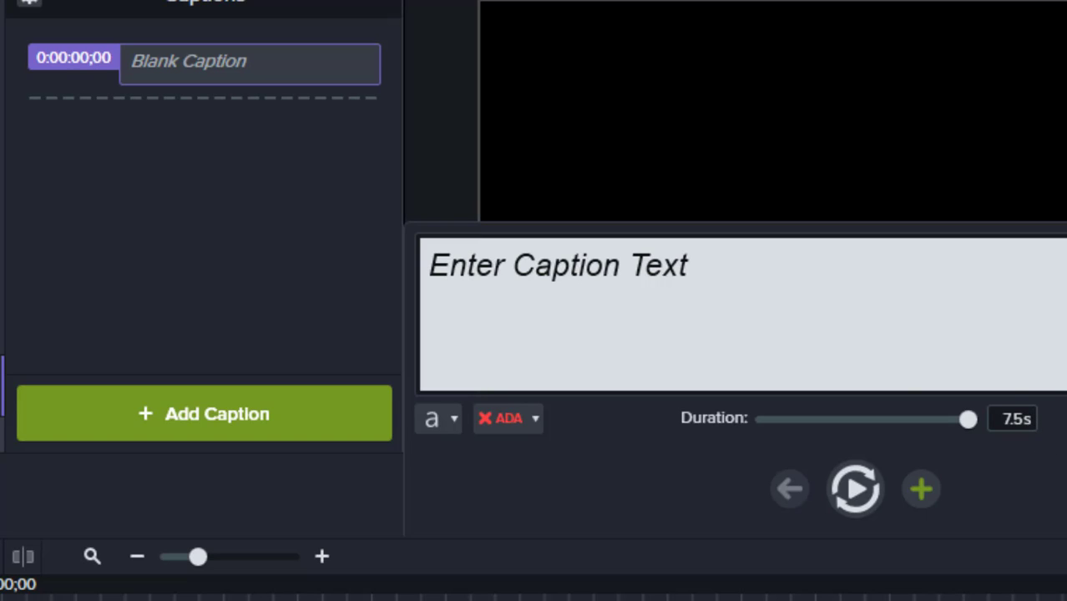
Step: Play the caption's section in a loop and transcribe "Hello guys welcome this mr." followed by the speaker's full name
click(852, 490)
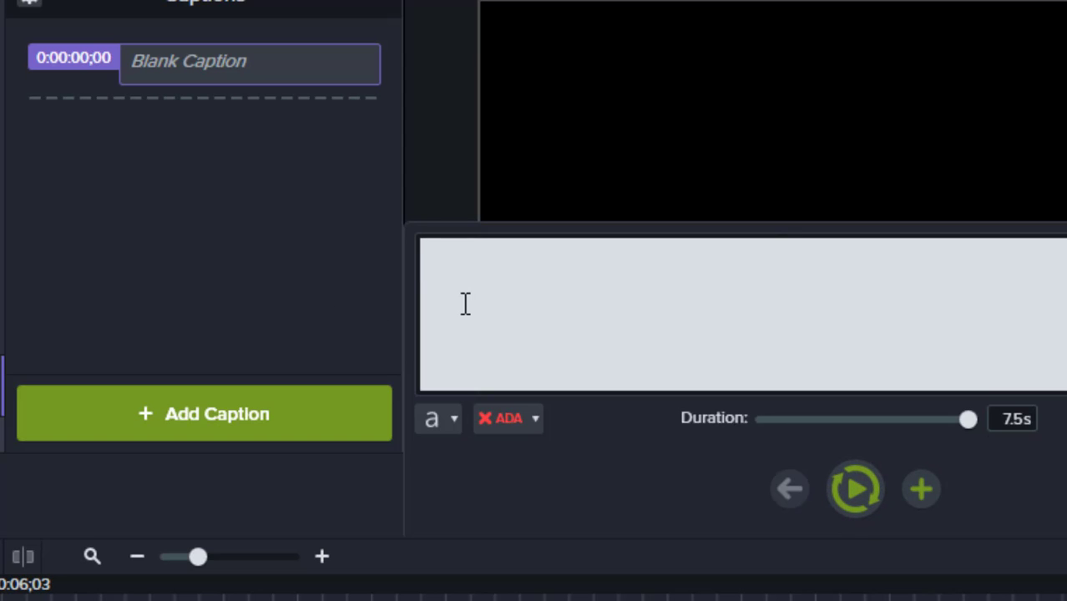
text(Hello)
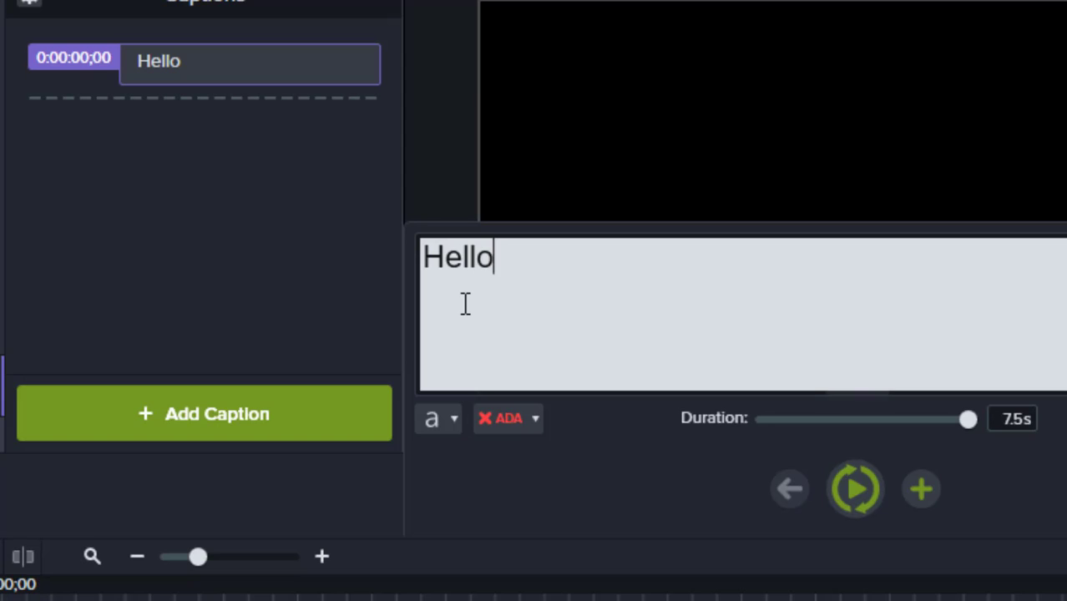
text( guys we)
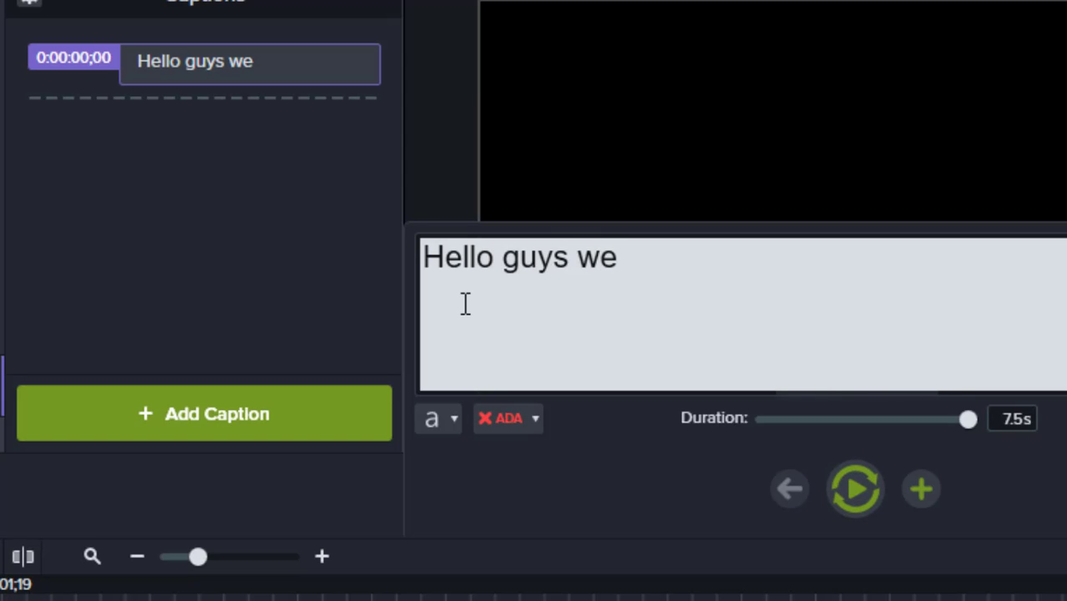
text(lco)
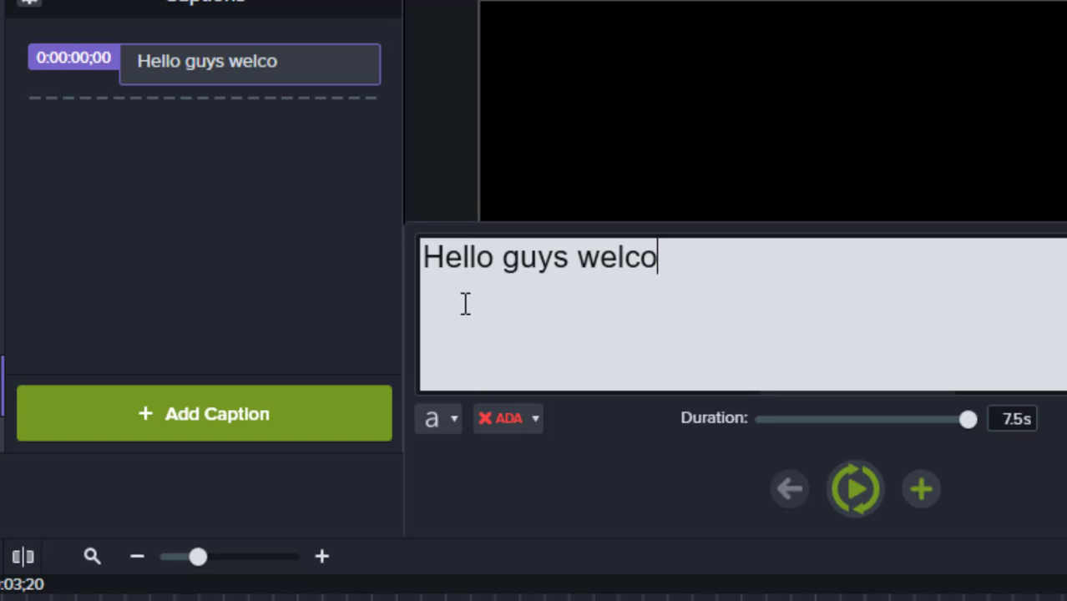
text(me)
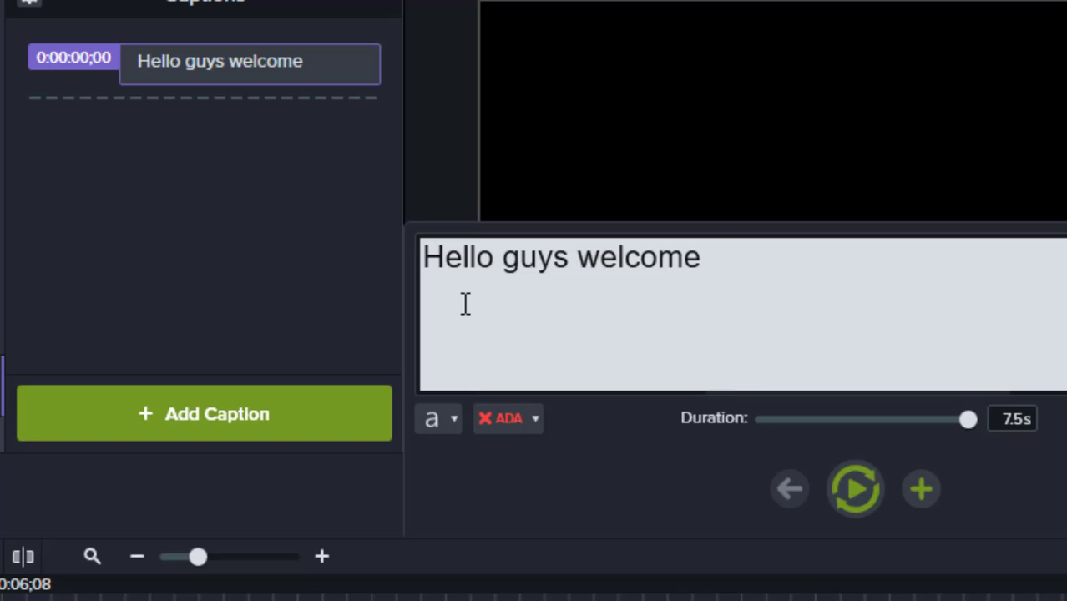
text( this m)
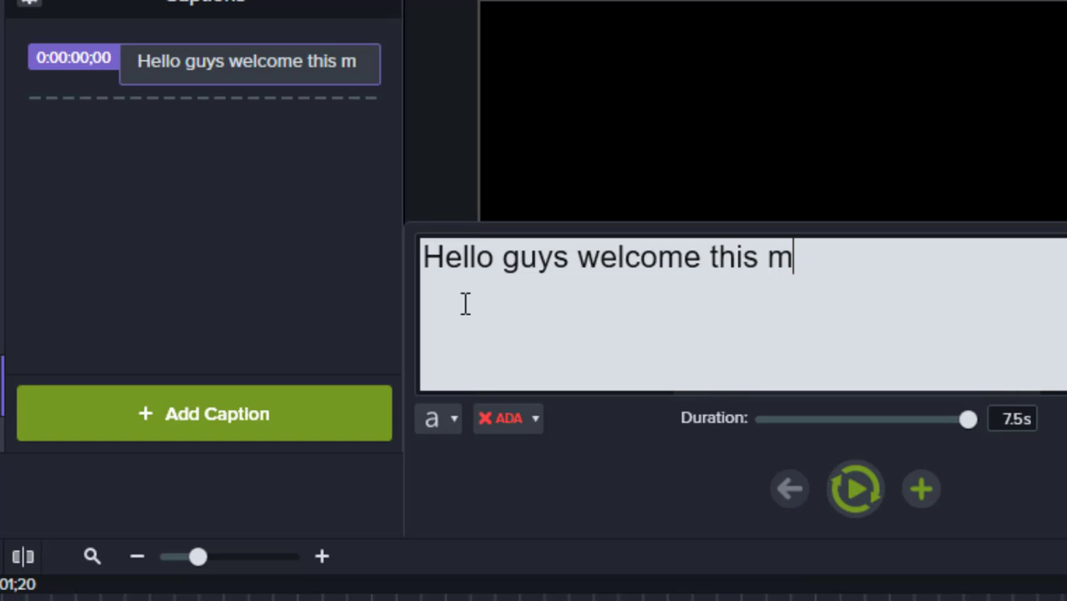
text(r. Wolkol)
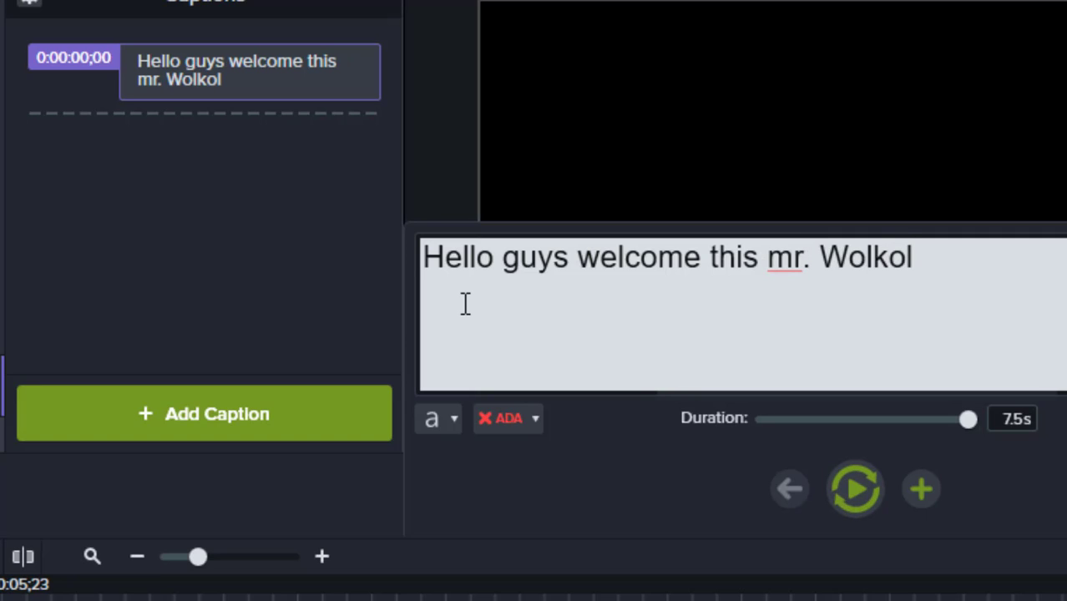
key(BackSpace)
key(BackSpace)
key(BackSpace)
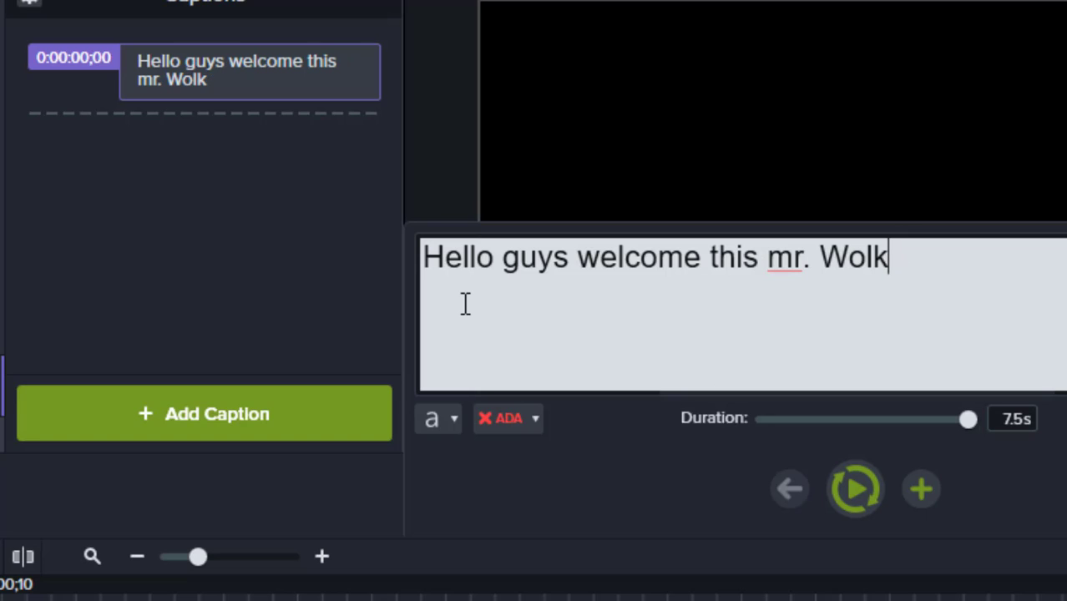
text(Akol)
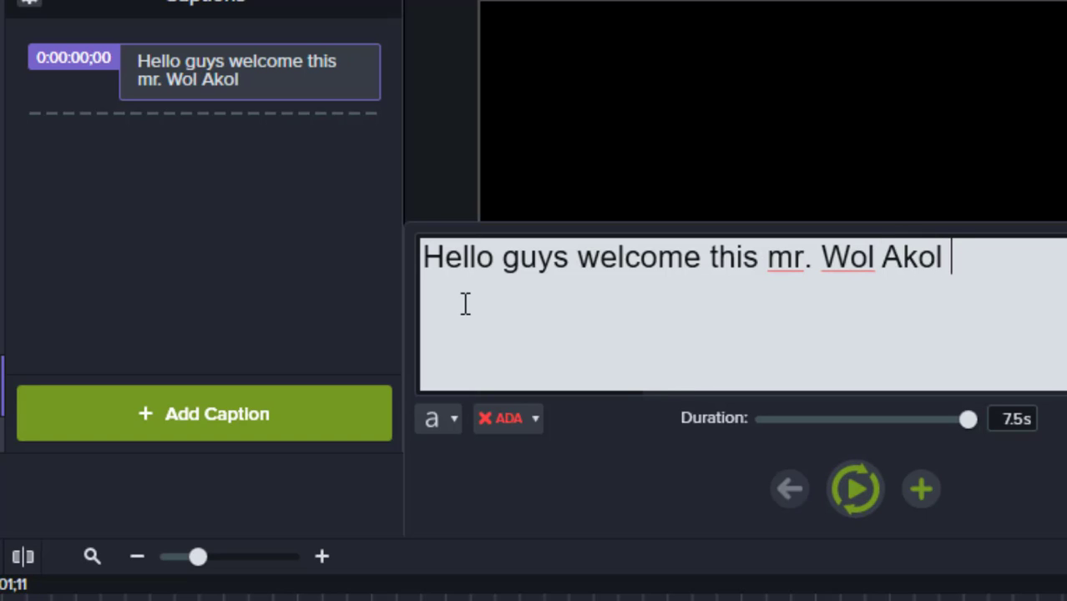
Step: Continue the caption text after the speaker's name with "so today in this video"
text( t)
key(BackSpace)
text(sp)
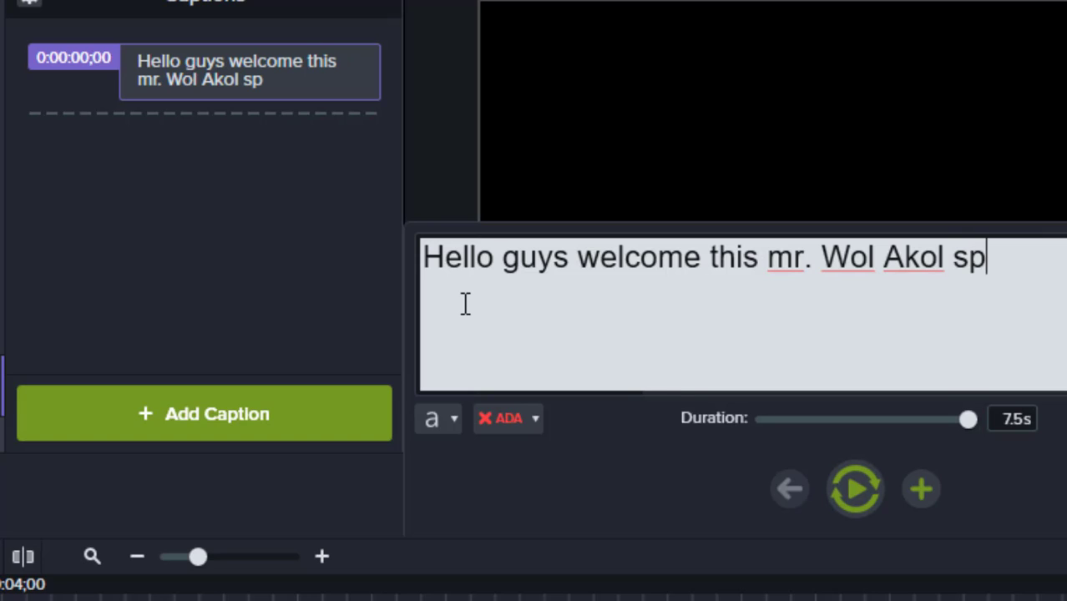
key(BackSpace)
key(BackSpace)
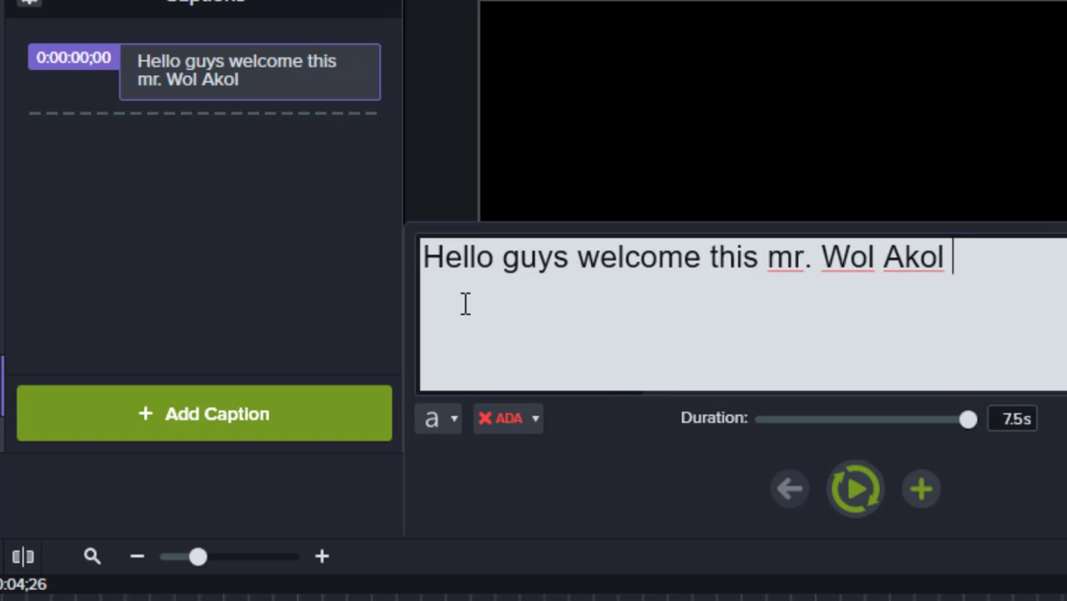
text(so)
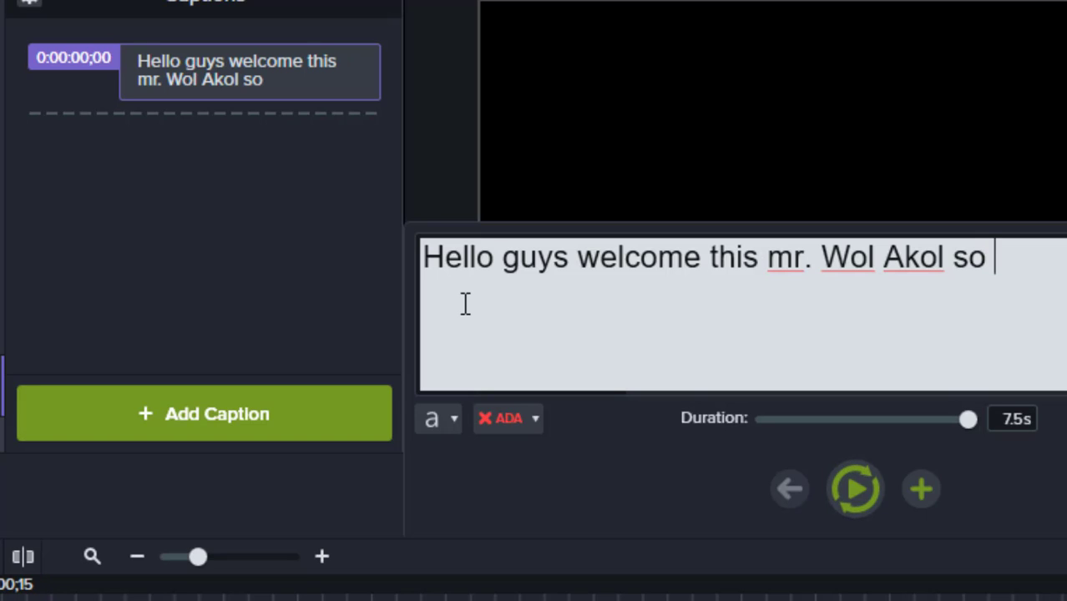
text( today)
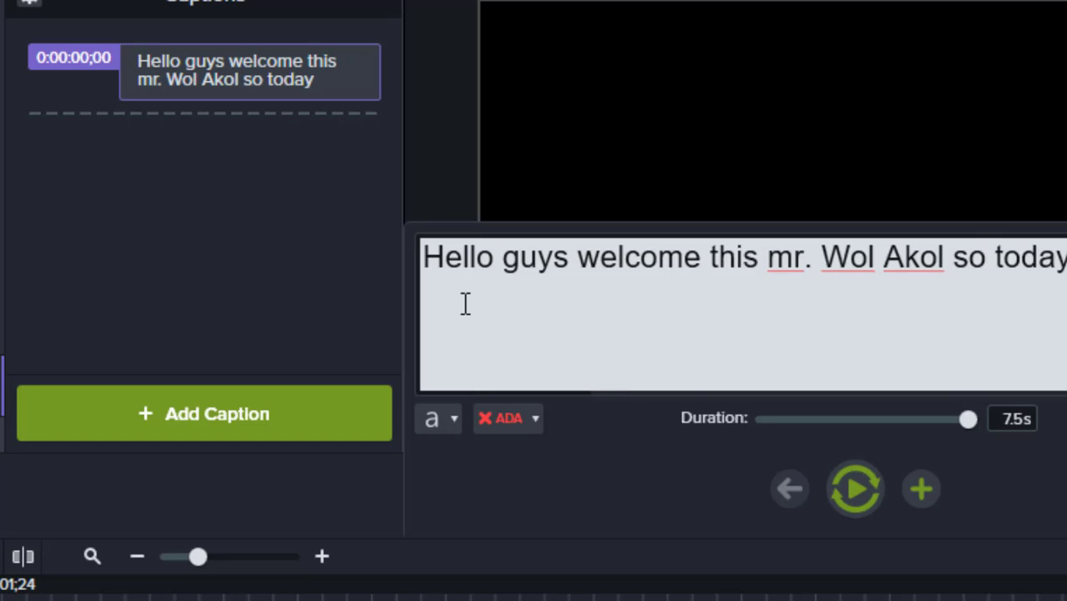
text( in this video)
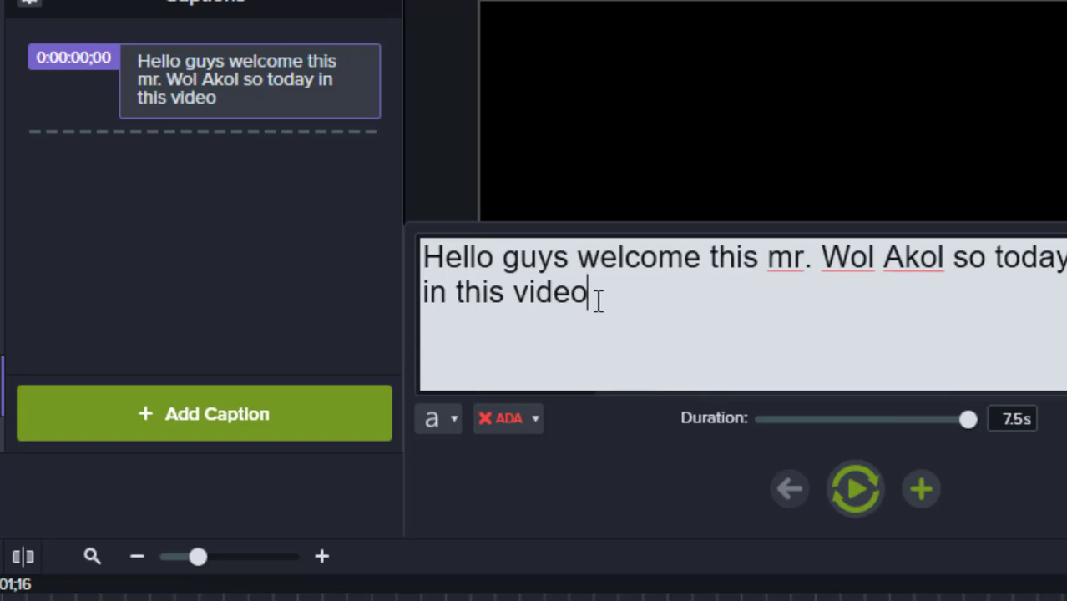
Step: Remove "in this video" from the end of the first caption's text
key(BackSpace)
key(BackSpace)
key(BackSpace)
key(BackSpace)
key(BackSpace)
key(BackSpace)
key(BackSpace)
key(BackSpace)
key(BackSpace)
key(BackSpace)
key(BackSpace)
key(BackSpace)
key(BackSpace)
key(BackSpace)
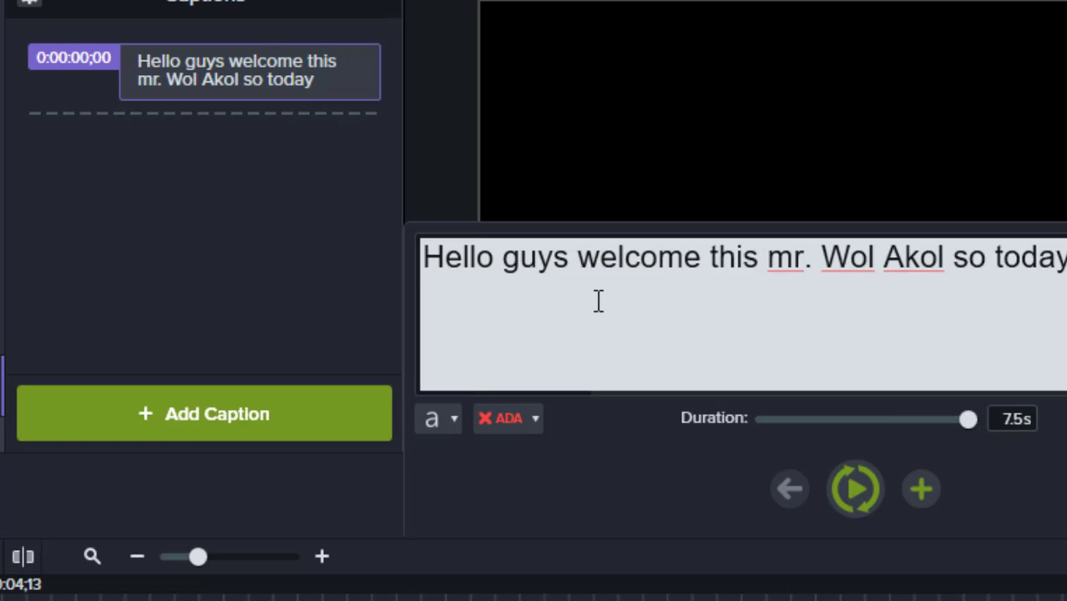
Step: Continue the first caption after "so today" with "i'm going to"
text(i)
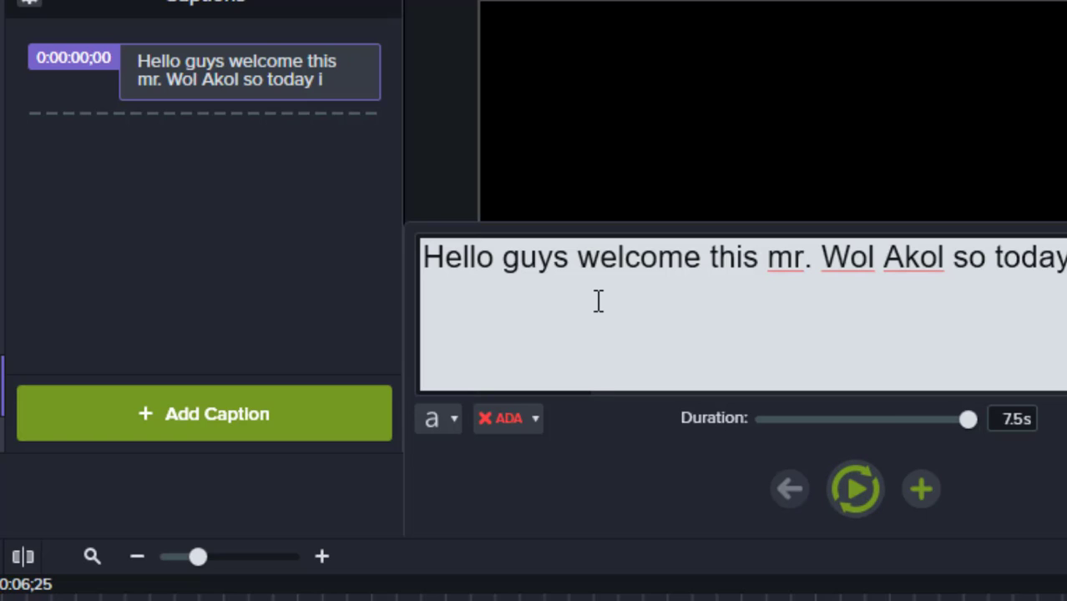
text(')
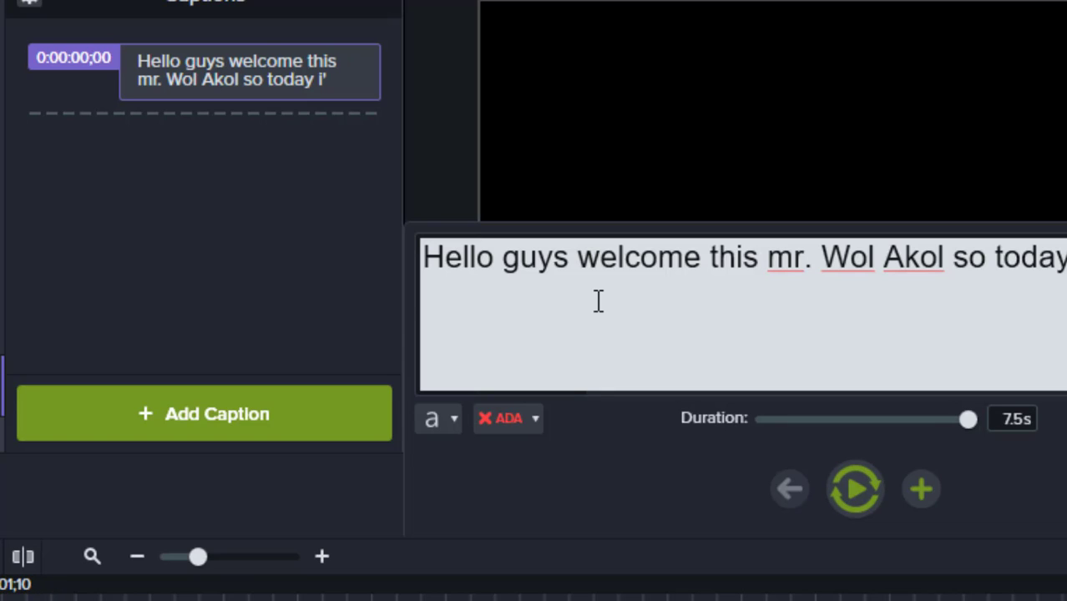
text(m go)
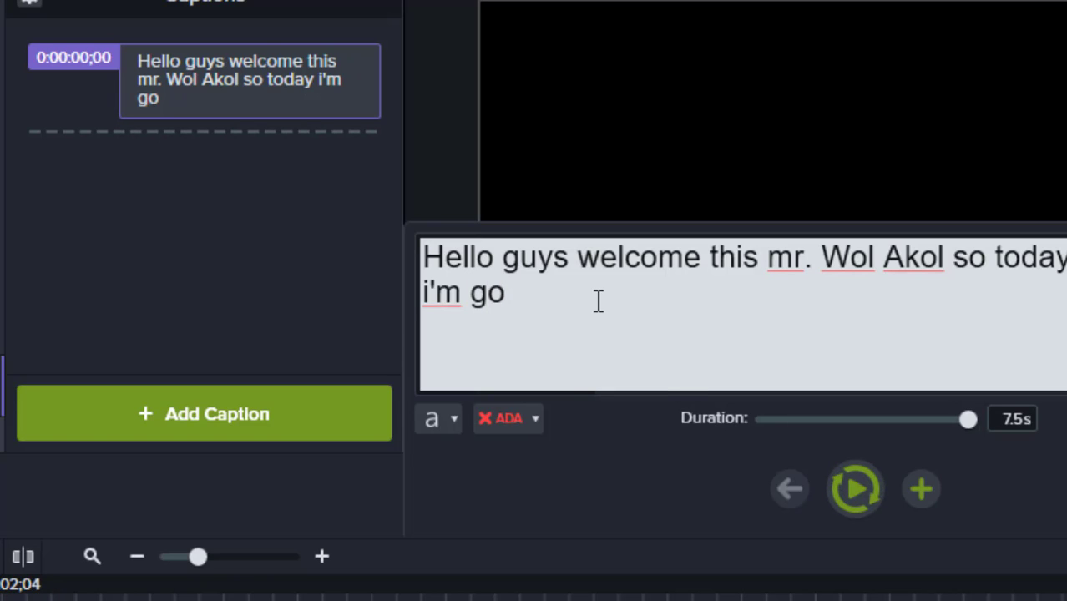
text(ing)
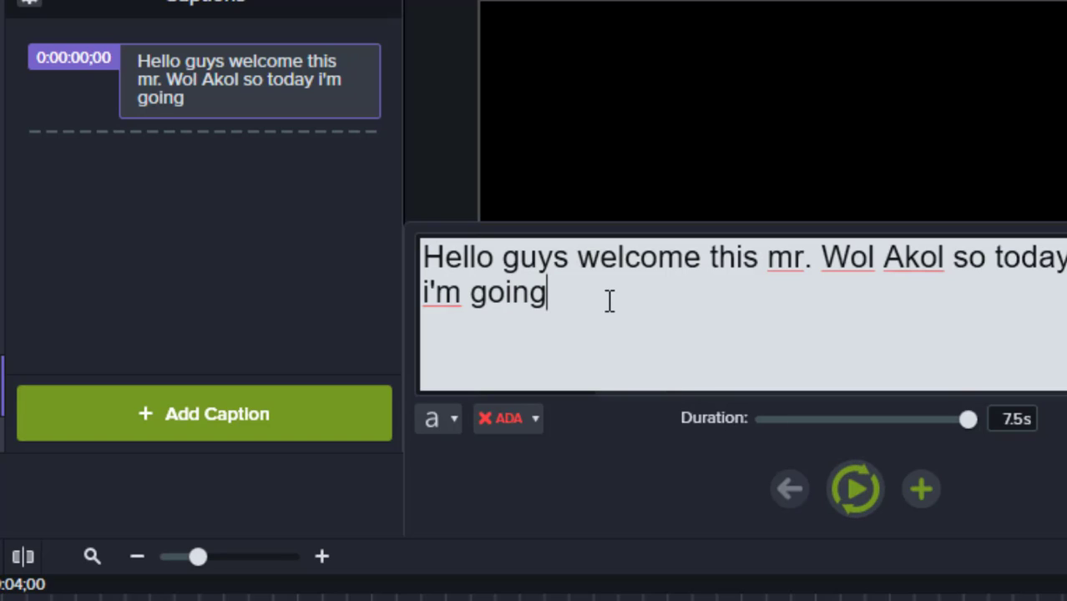
text( to)
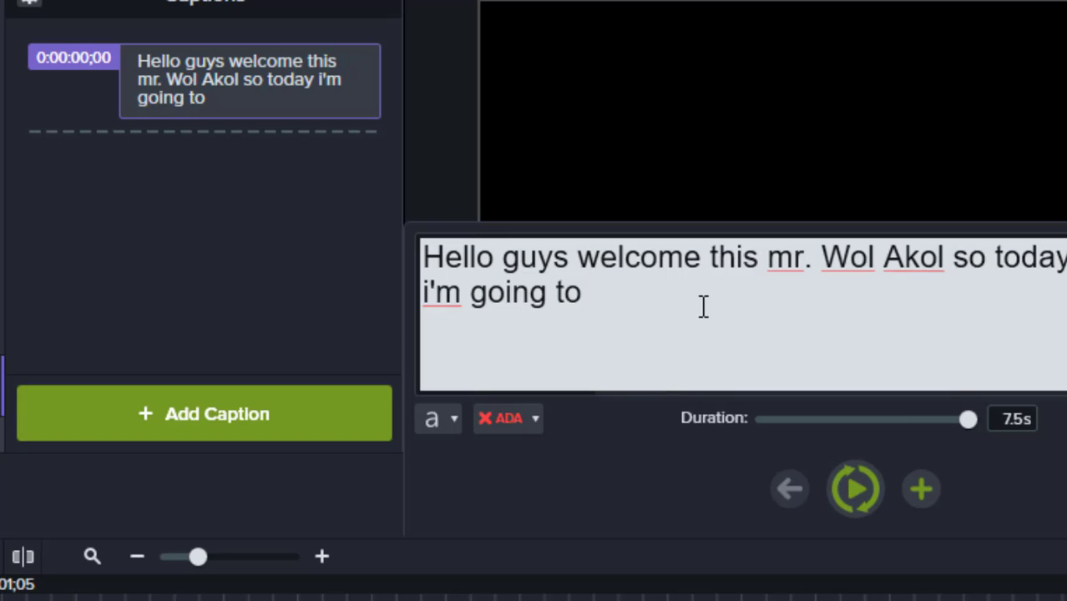
Step: Remove "going to" from the first caption so its text ends with "so today i'm"
key(BackSpace)
key(BackSpace)
key(BackSpace)
key(BackSpace)
key(BackSpace)
key(BackSpace)
key(BackSpace)
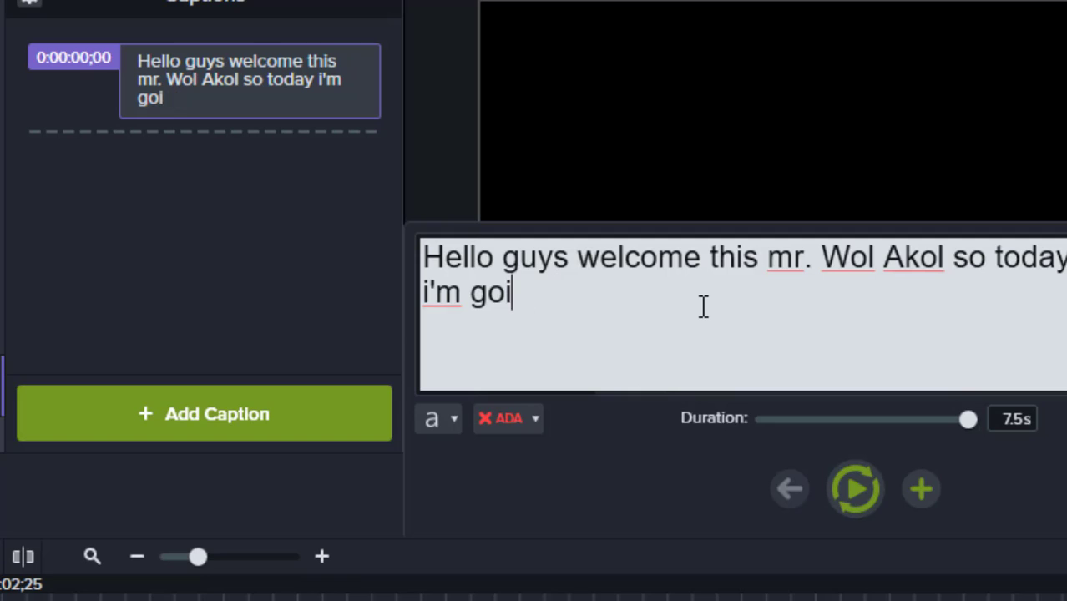
key(BackSpace)
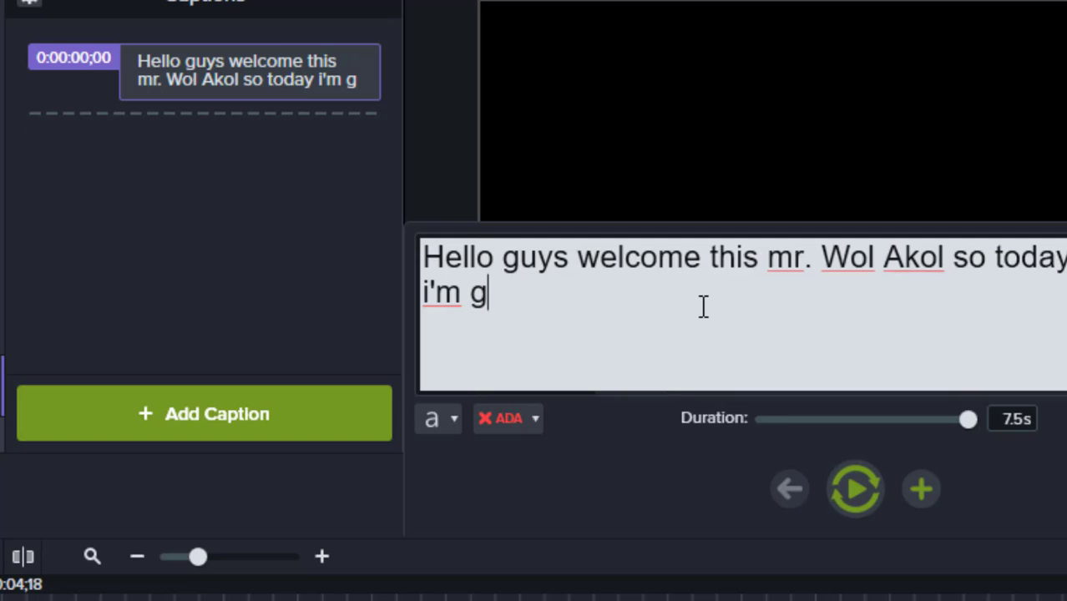
key(BackSpace)
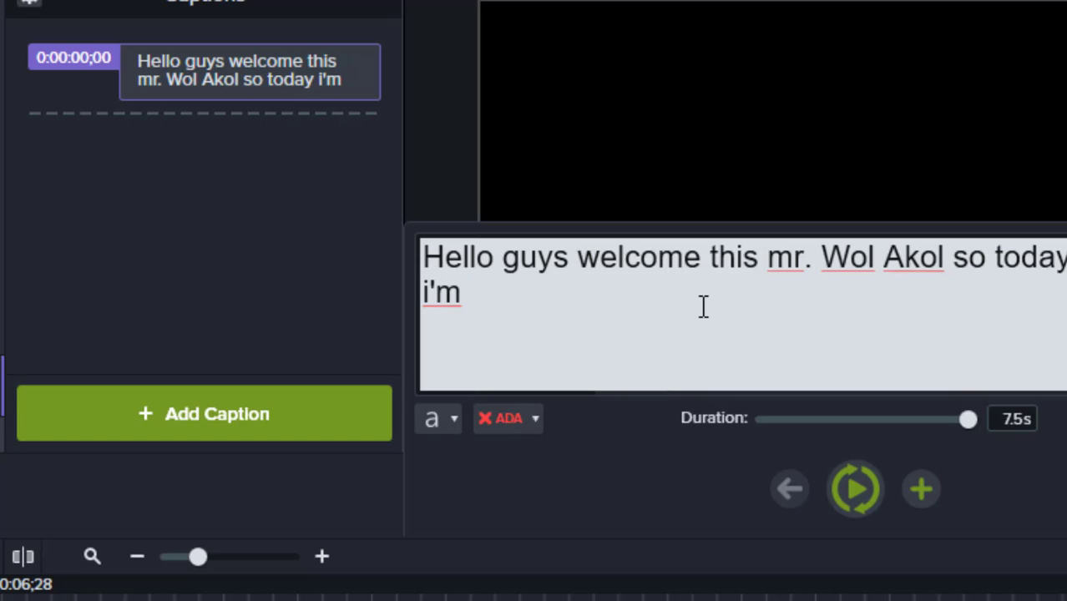
Step: Add a second caption after the first one and begin its transcript with "i'm going to"
click(106, 412)
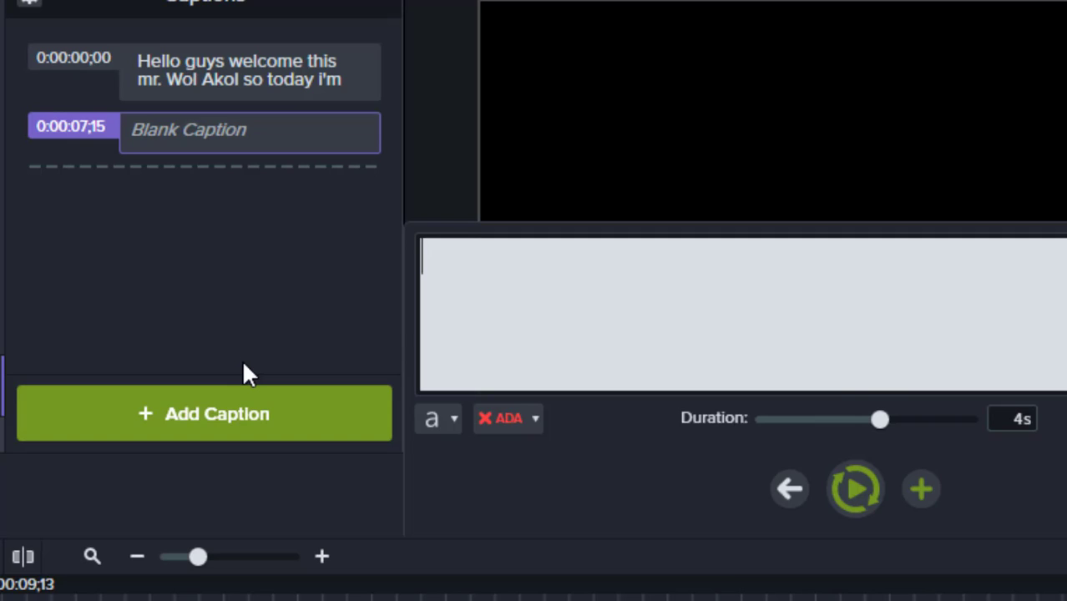
text(i)
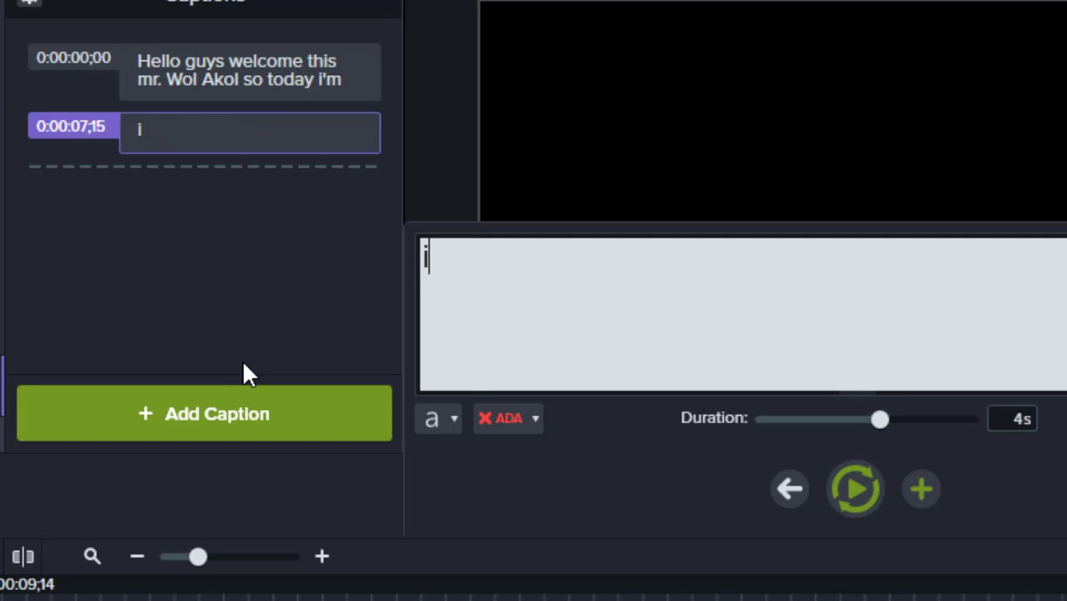
text('m)
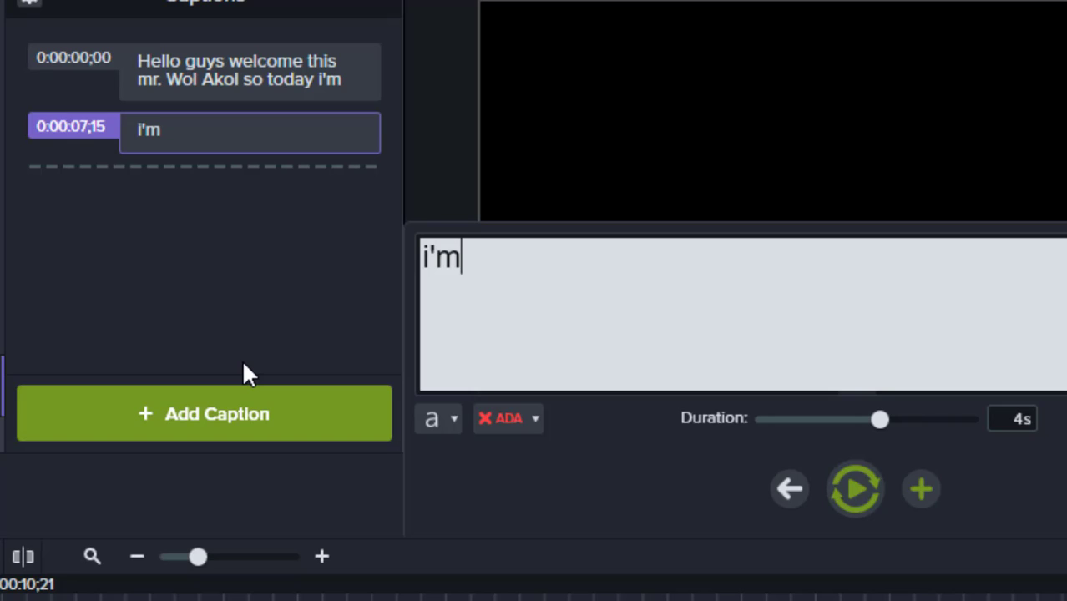
text( goign)
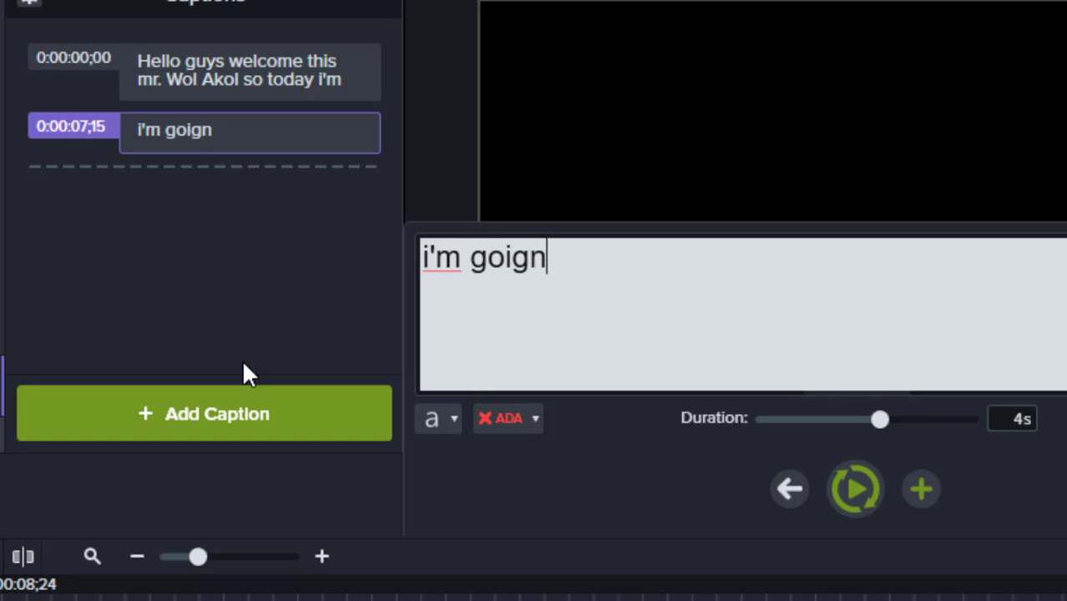
key(BackSpace)
key(BackSpace)
text(ng)
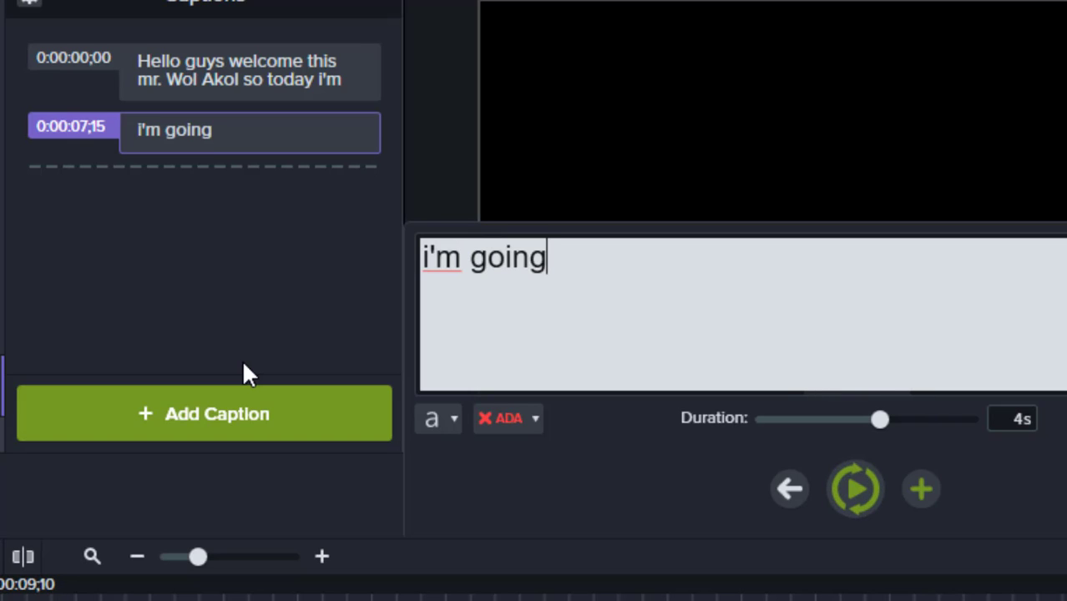
text( to )
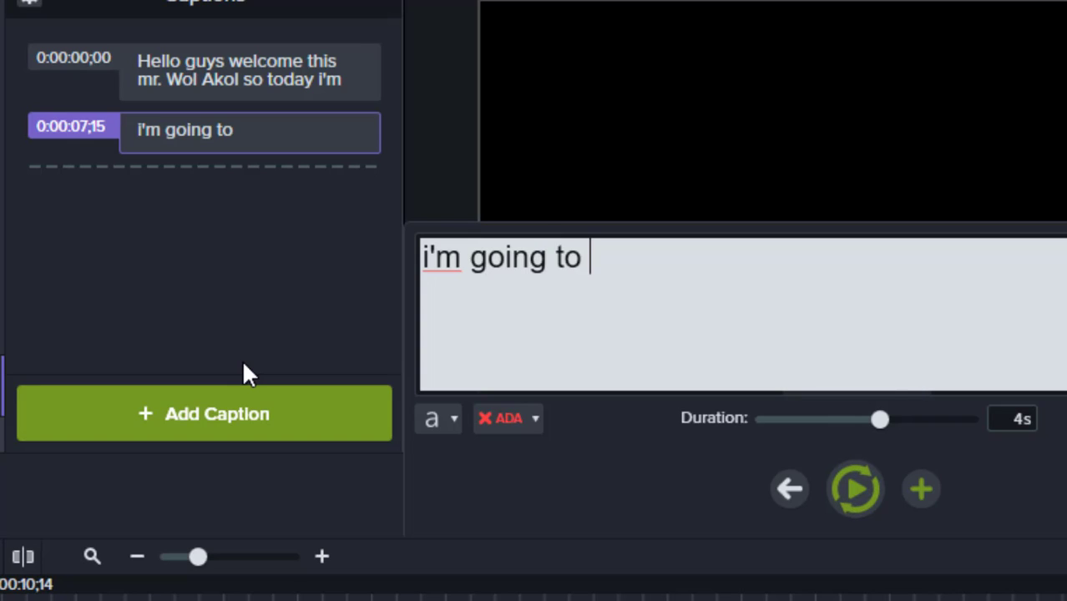
Step: Continue the second caption's text with "take you through"
text(take you)
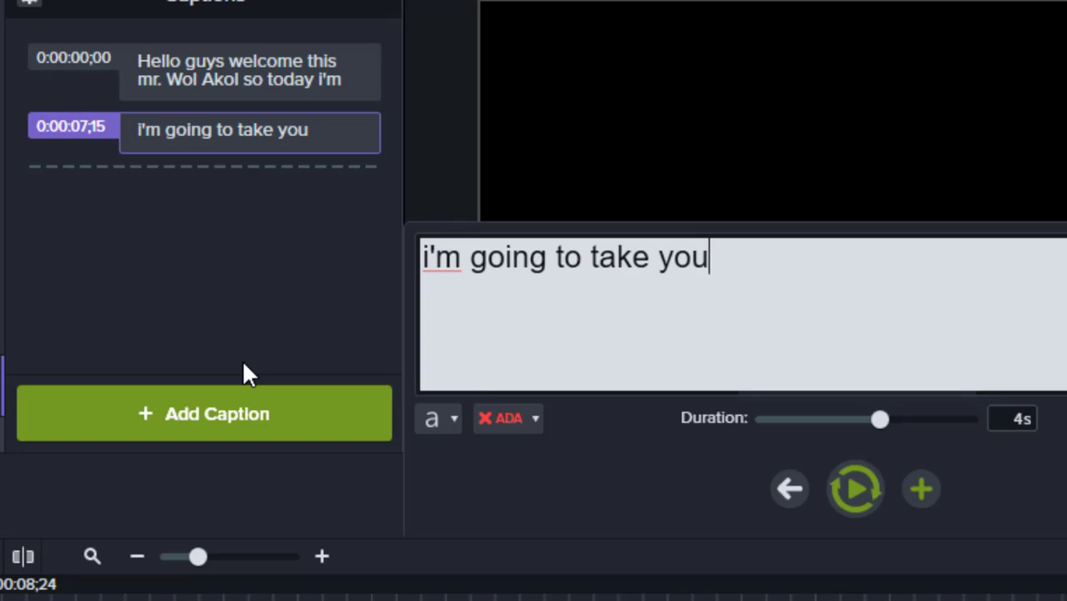
text( th)
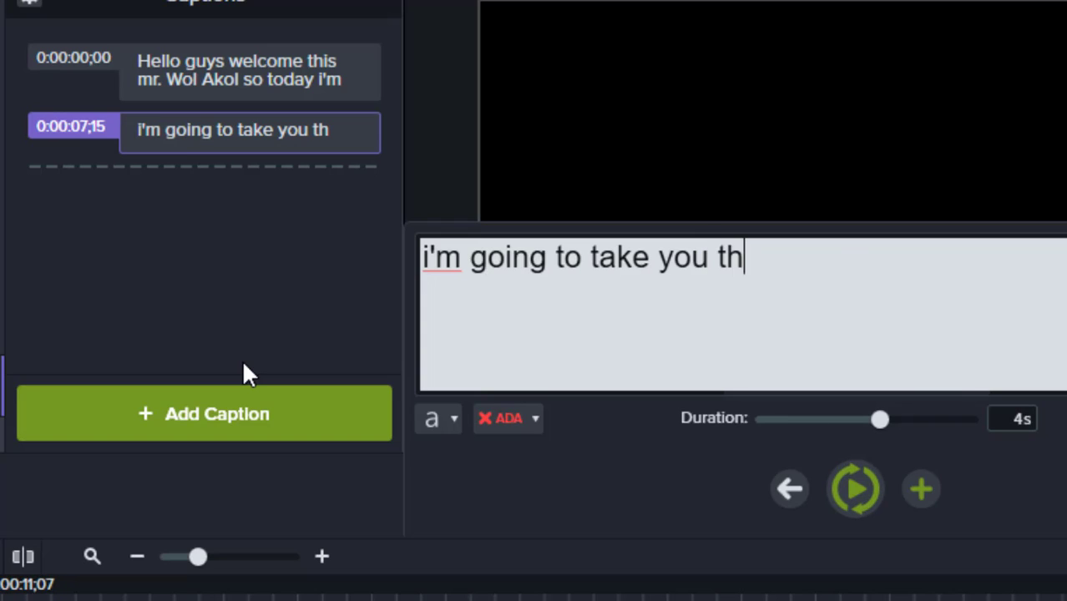
text(ough)
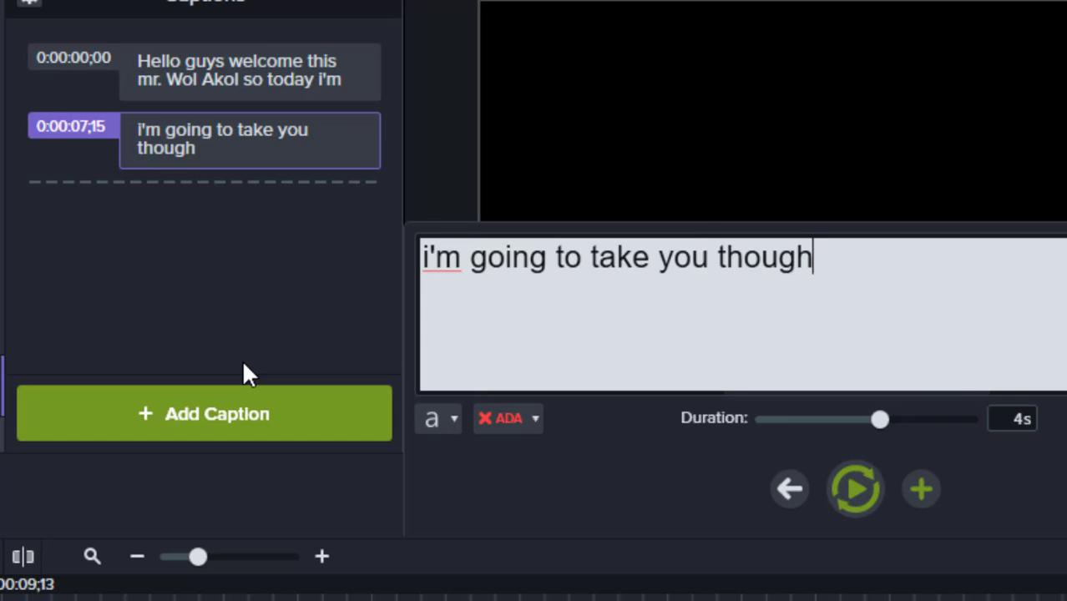
click(748, 258)
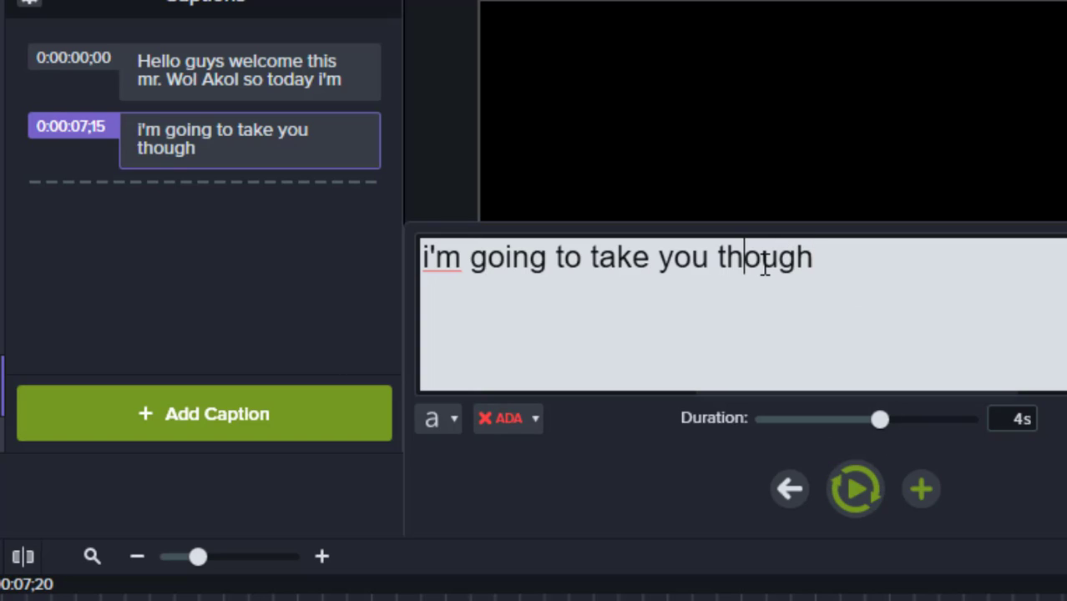
text(r)
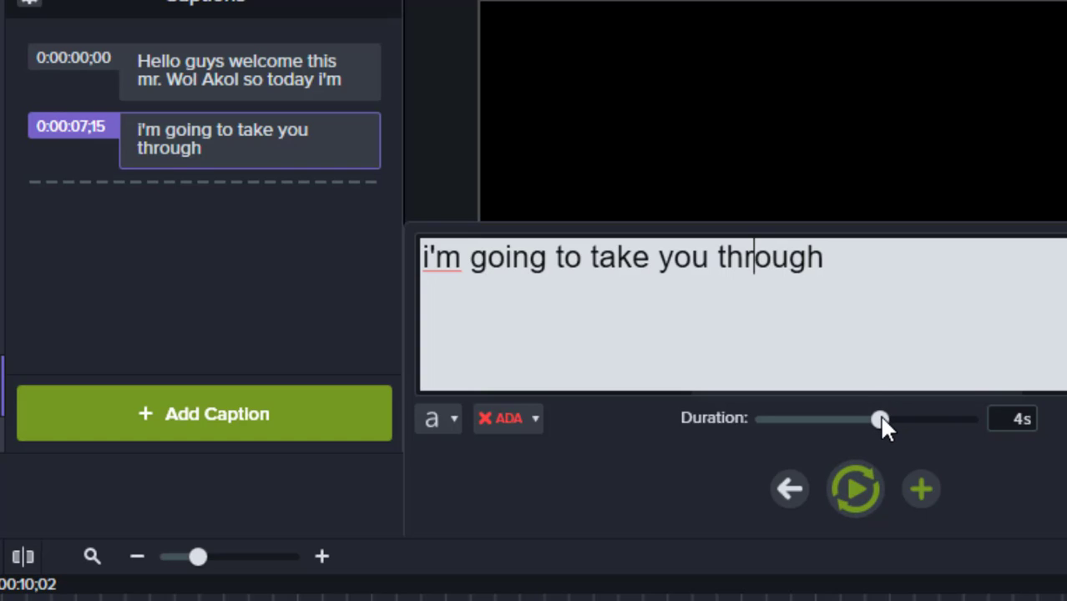
Step: Extend the second caption's duration to 7 s and continue its text with "my application letter"
drag(885, 420, 979, 422)
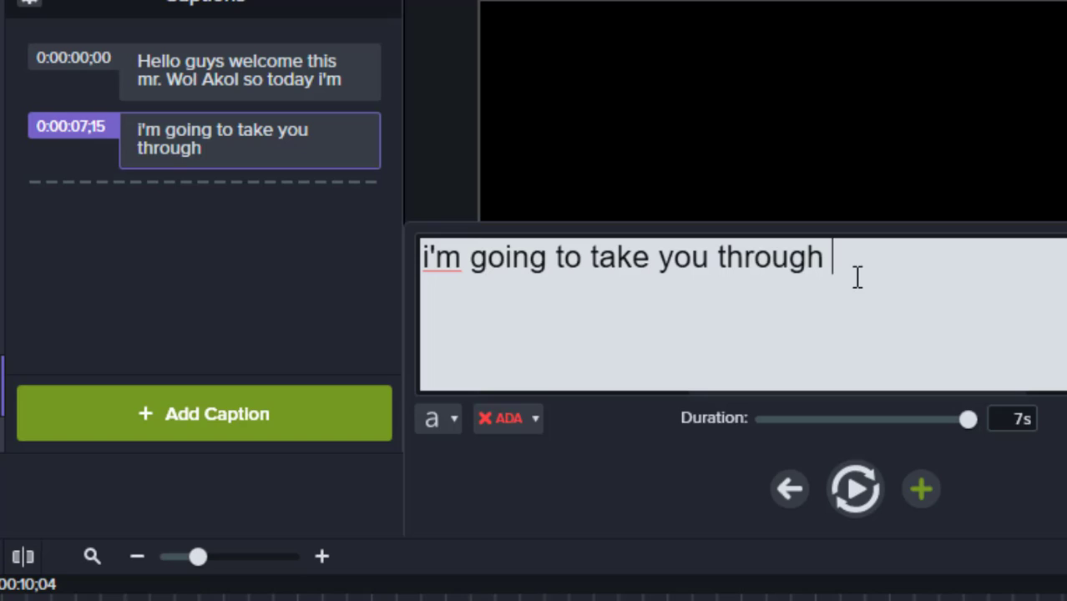
key(Return)
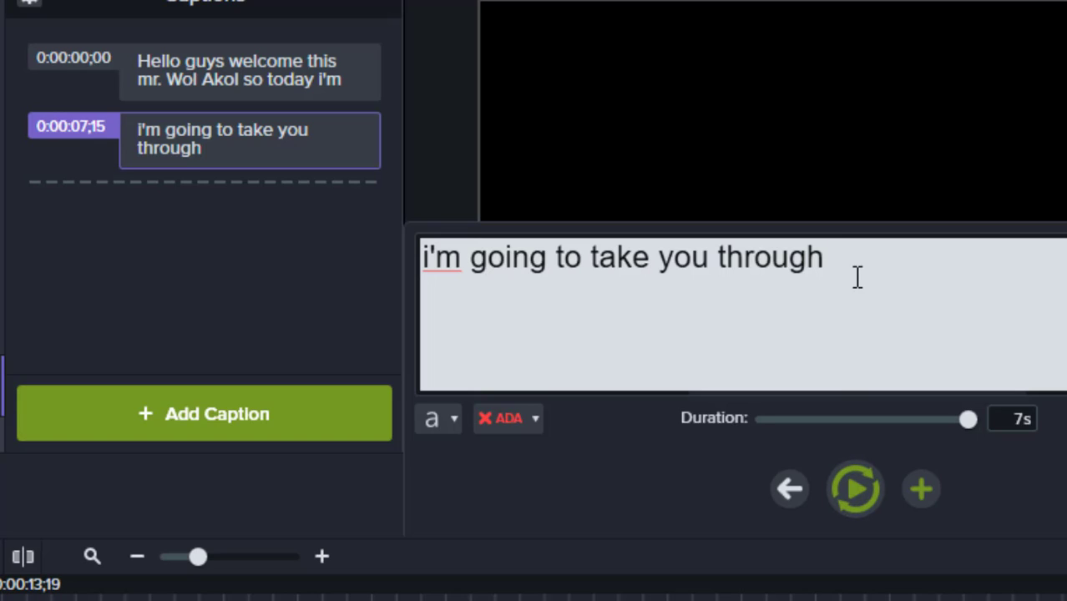
text(my)
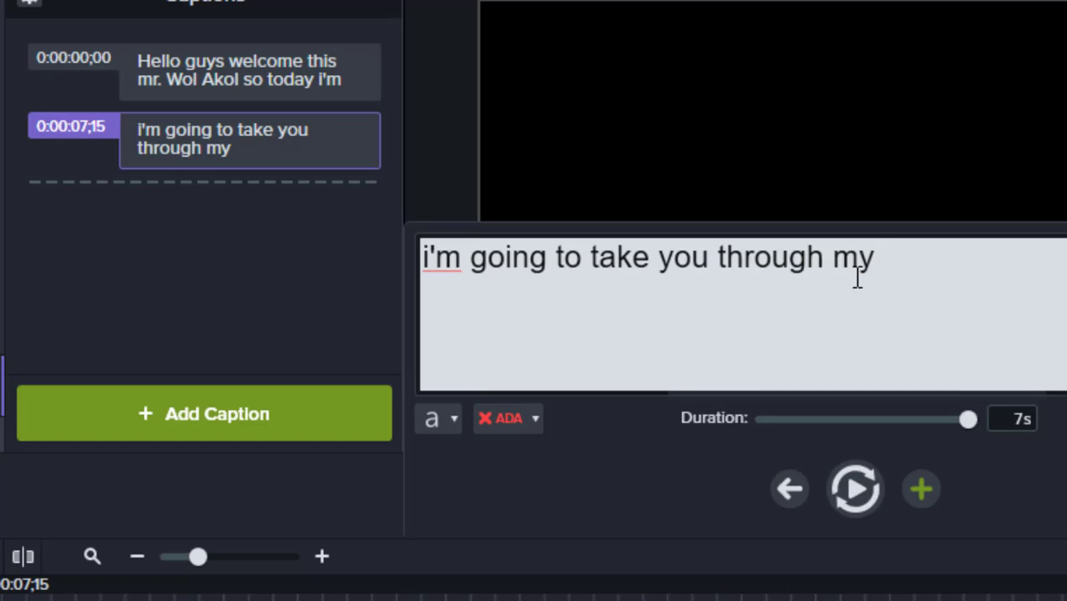
text( ap)
key(BackSpace)
text(ap)
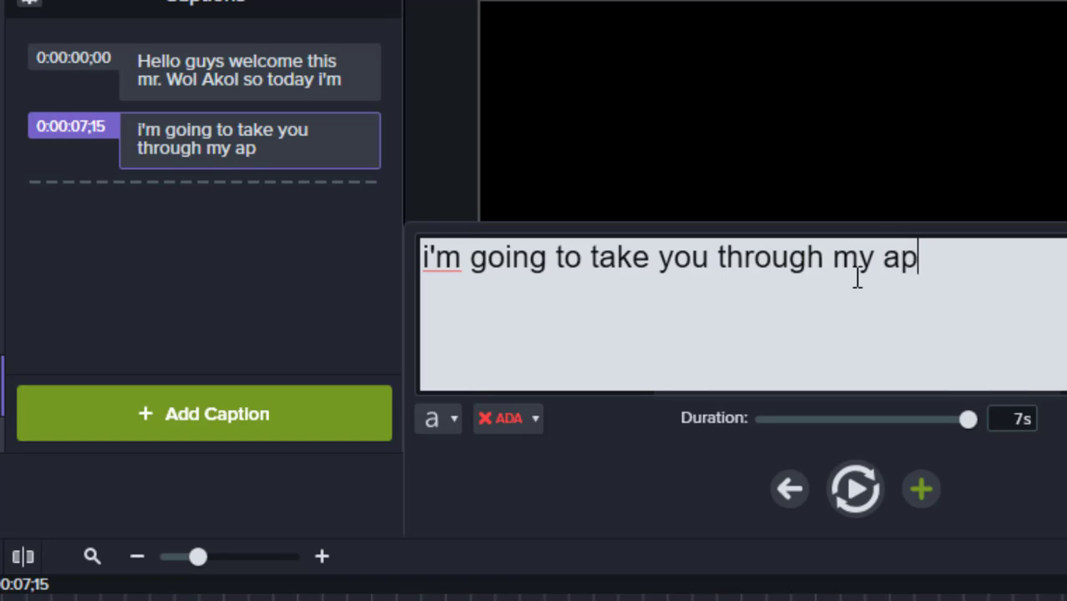
text(plication)
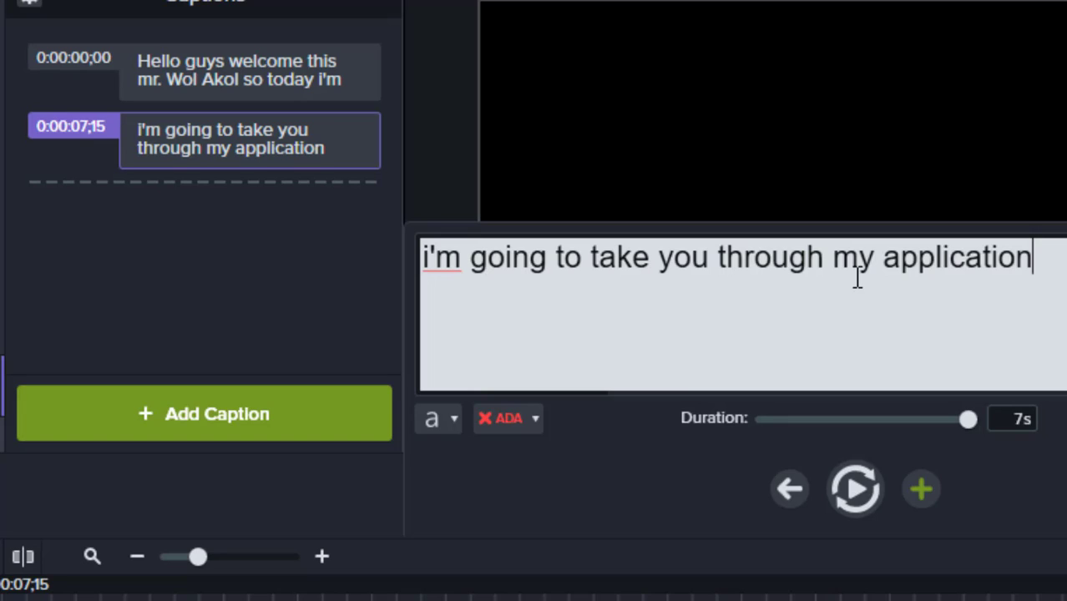
text(letter)
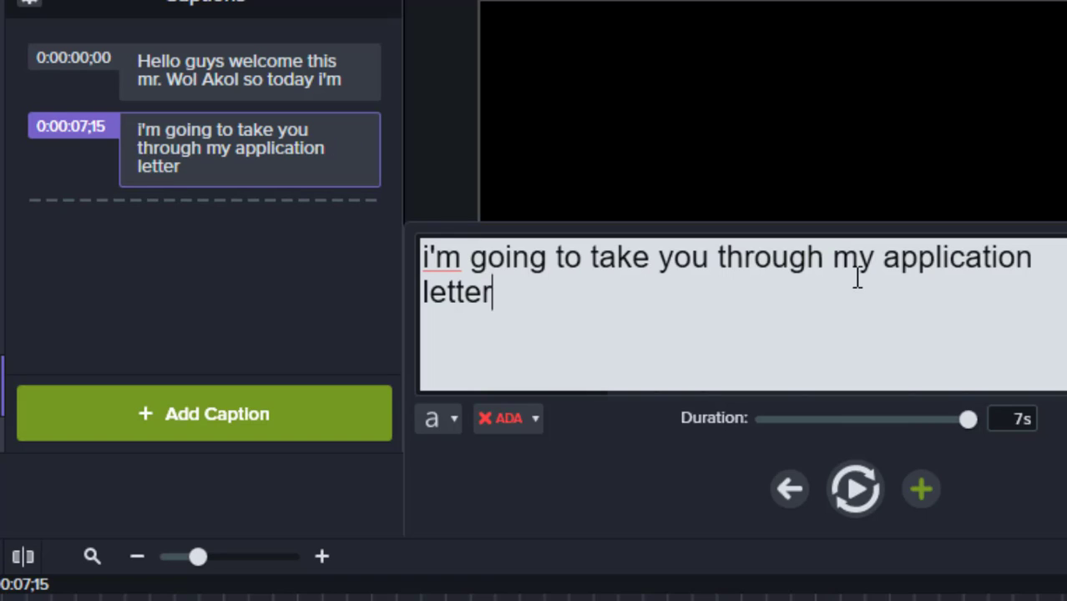
Step: Replay the second caption's section in a loop and complete its text with "that i have recently taken"
click(863, 495)
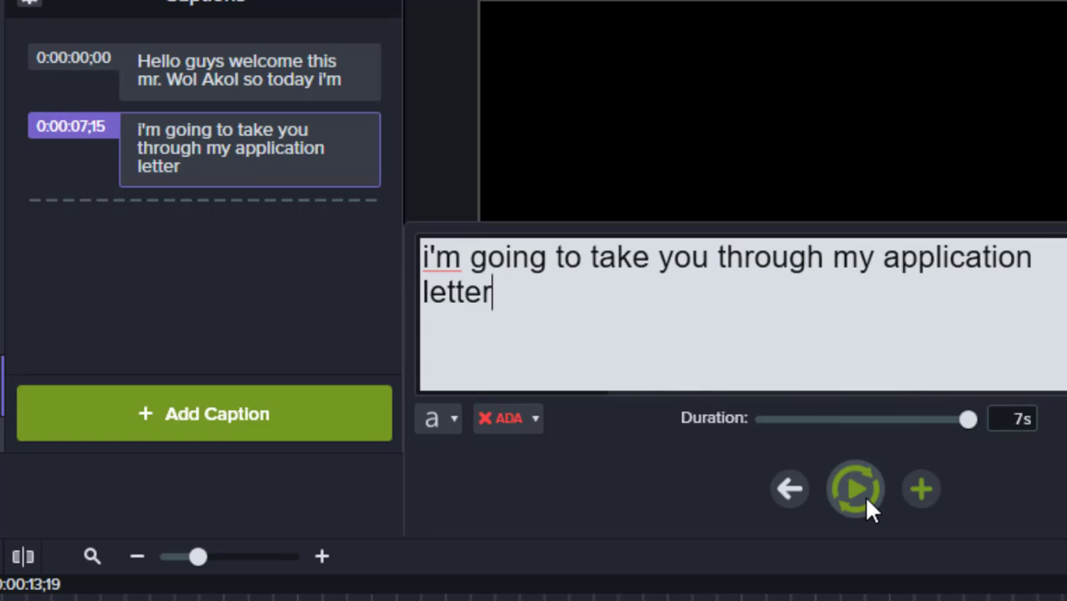
text(that i )
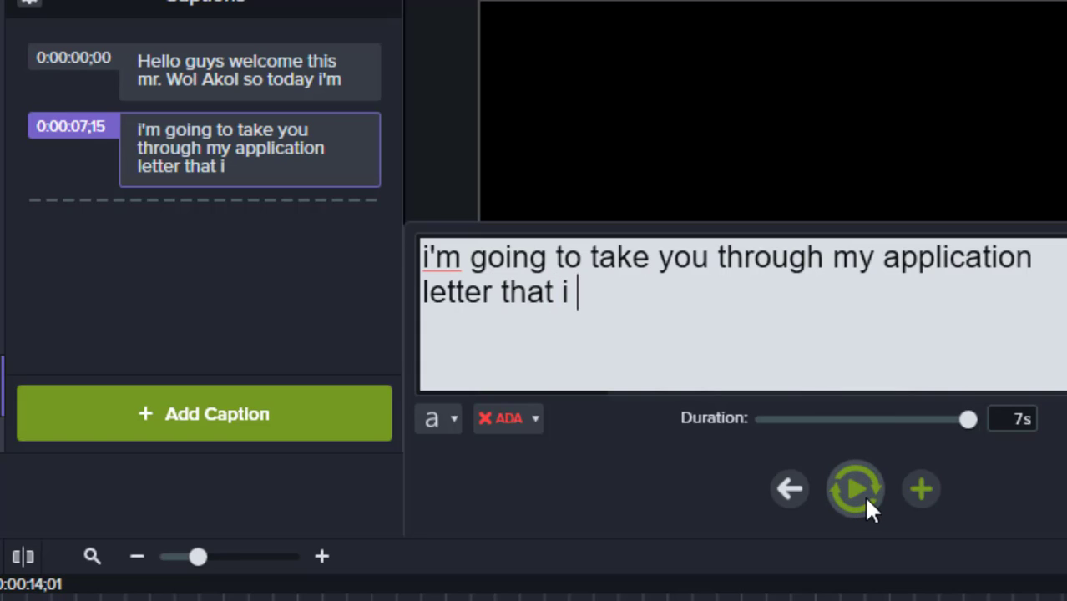
text(have recen)
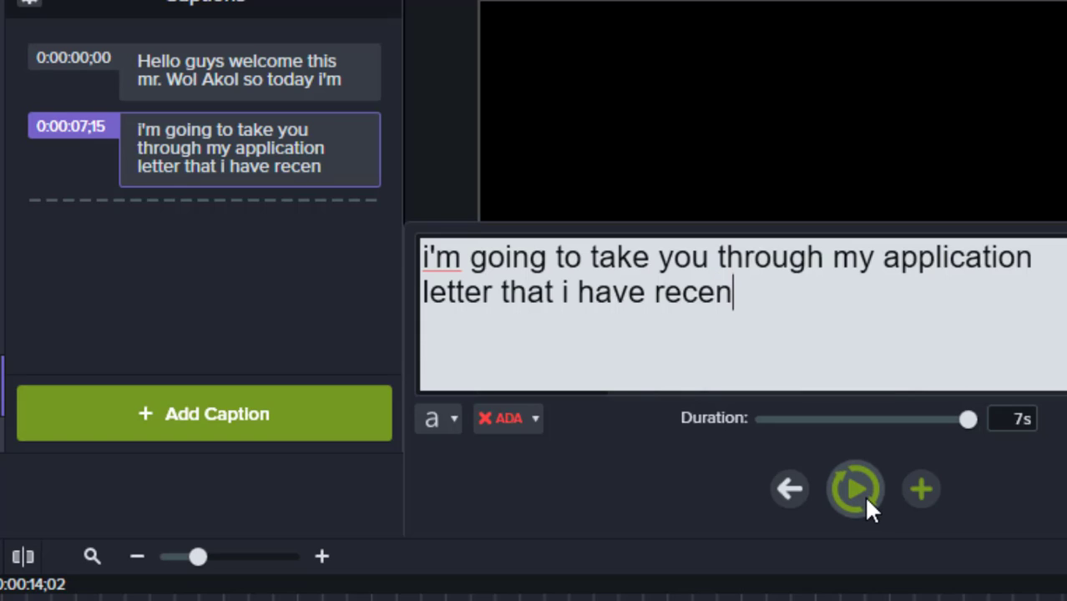
text(tly )
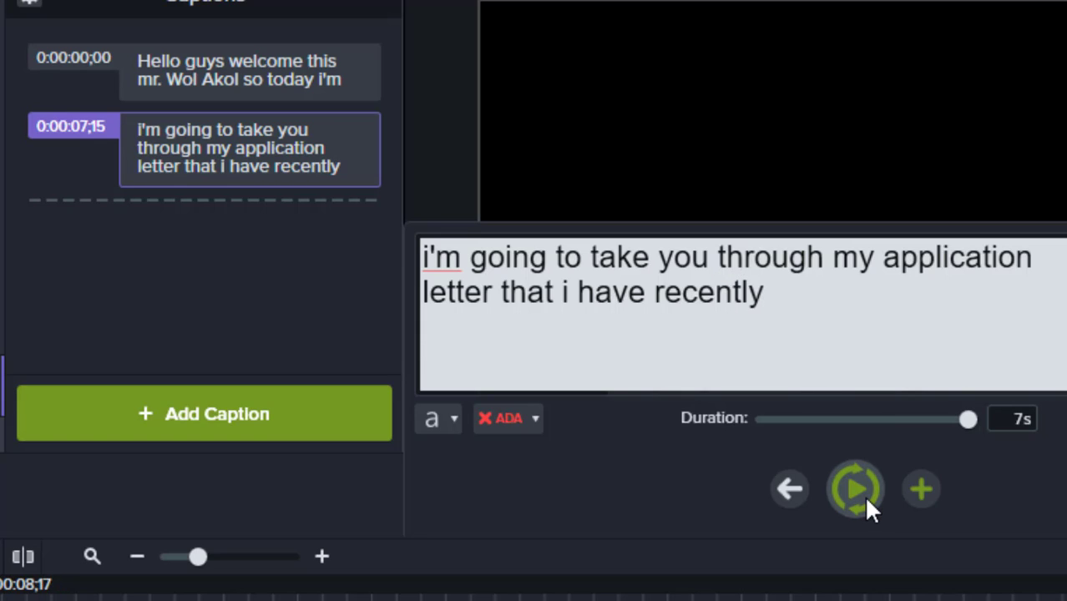
text(taken)
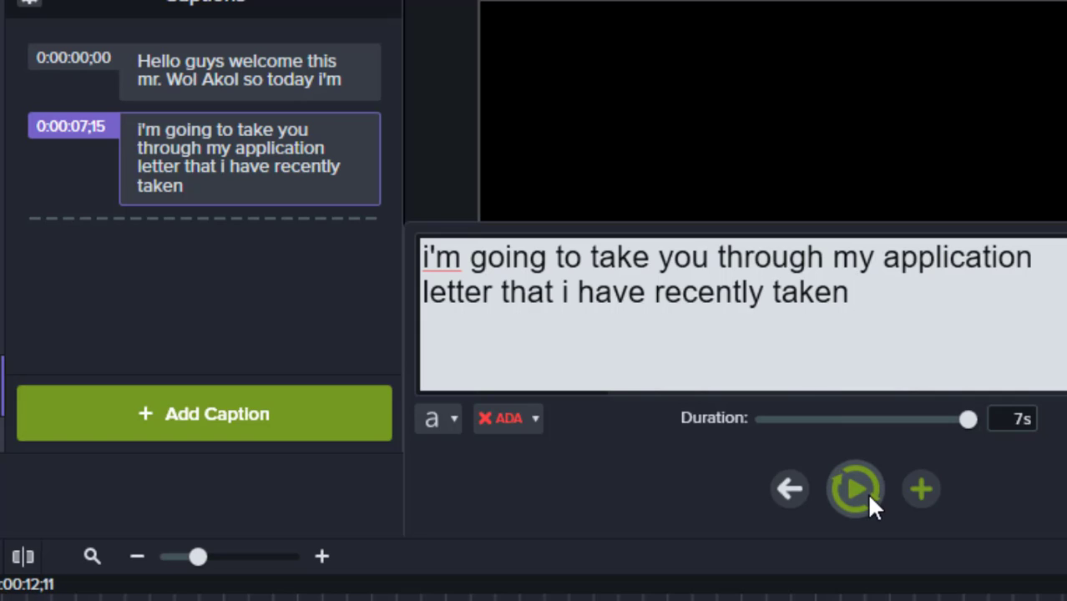
click(869, 491)
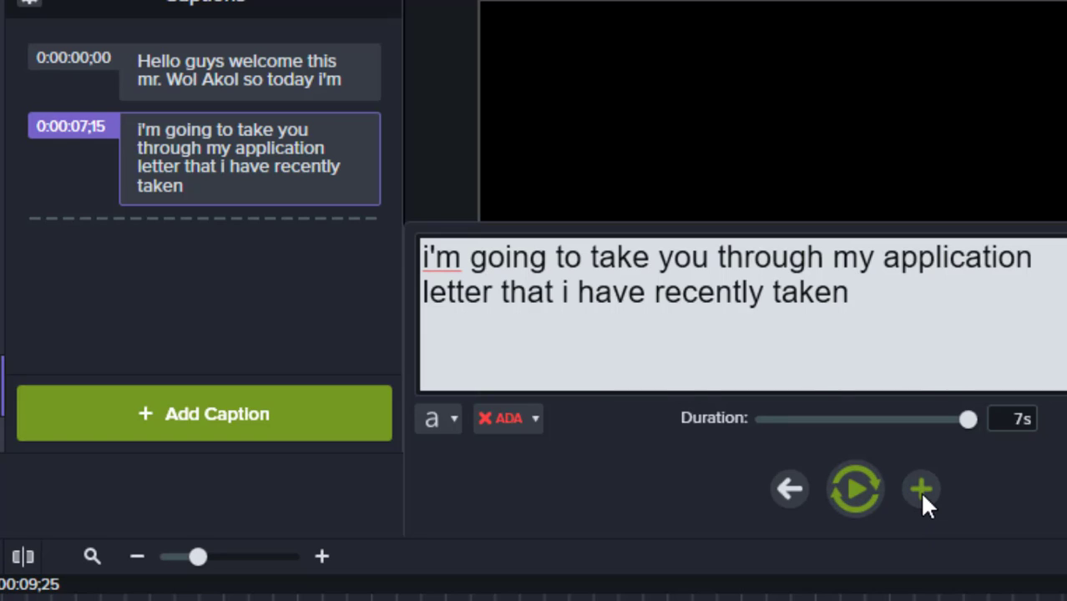
Step: Add a third blank caption, extend it to 7 s and play its section in a loop
click(919, 490)
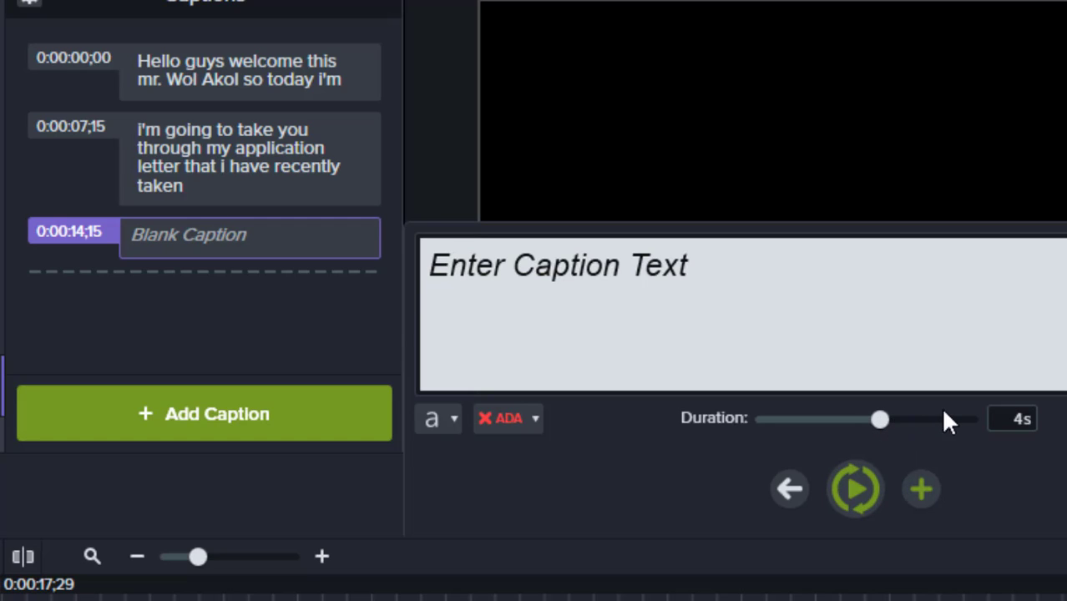
drag(945, 420, 995, 422)
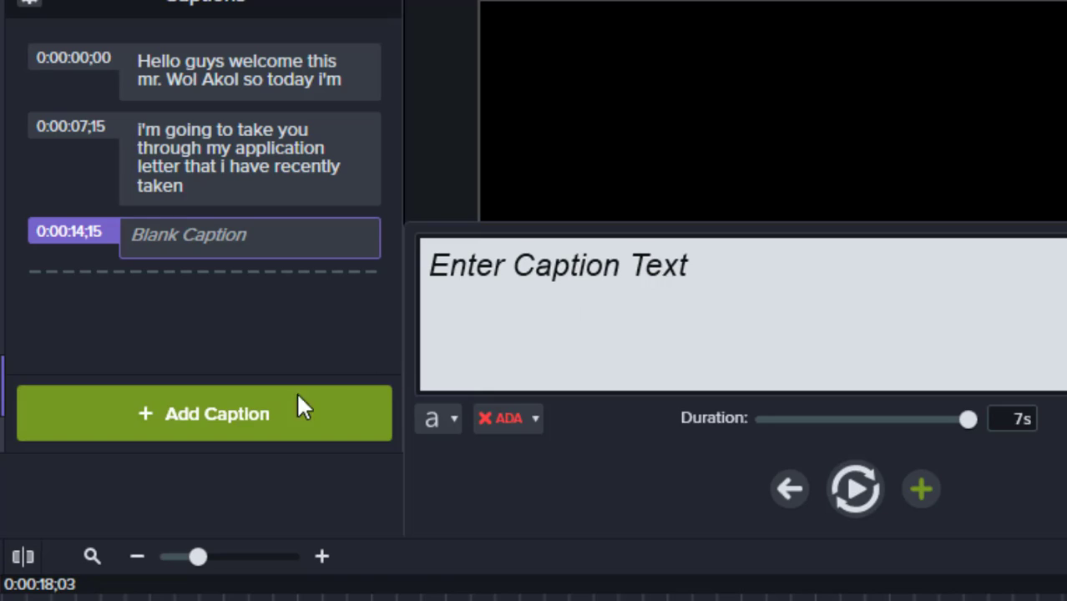
click(863, 490)
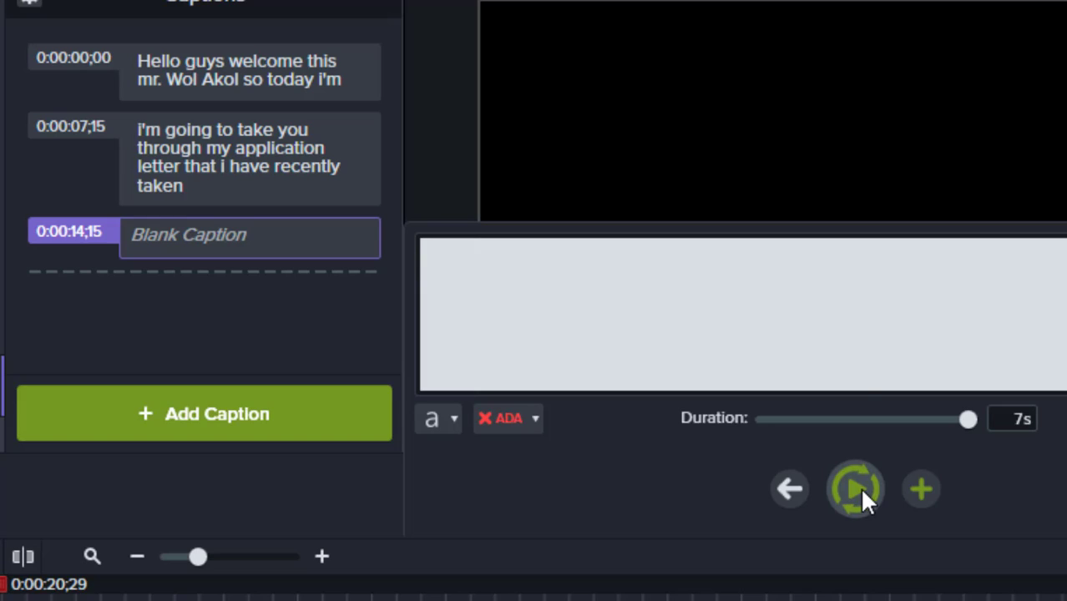
Step: Enter "i have submited this letter" as the third caption's text while its section loops
text(i have )
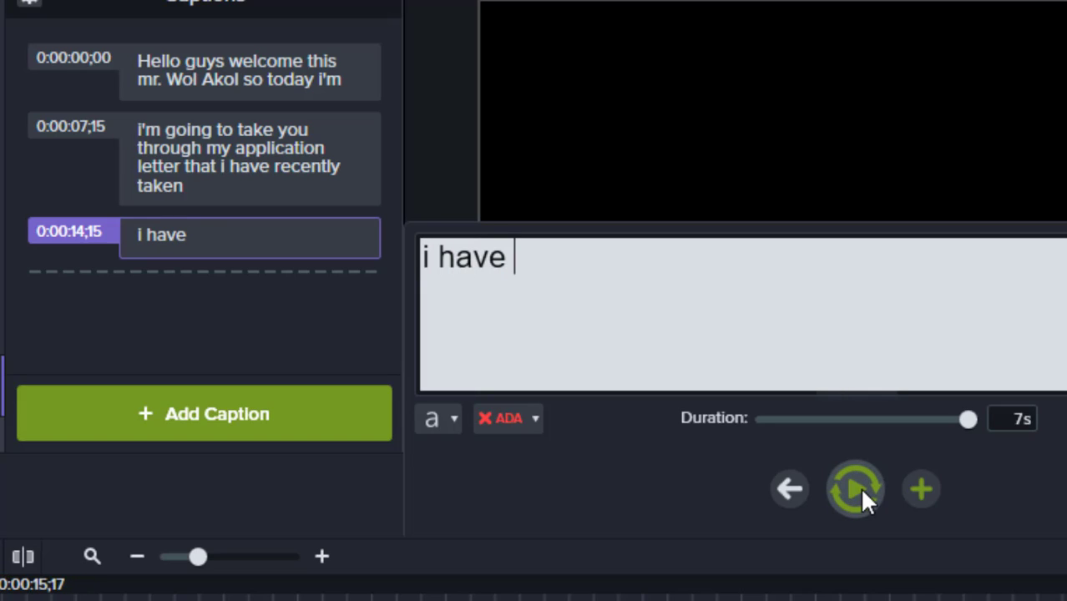
text(s)
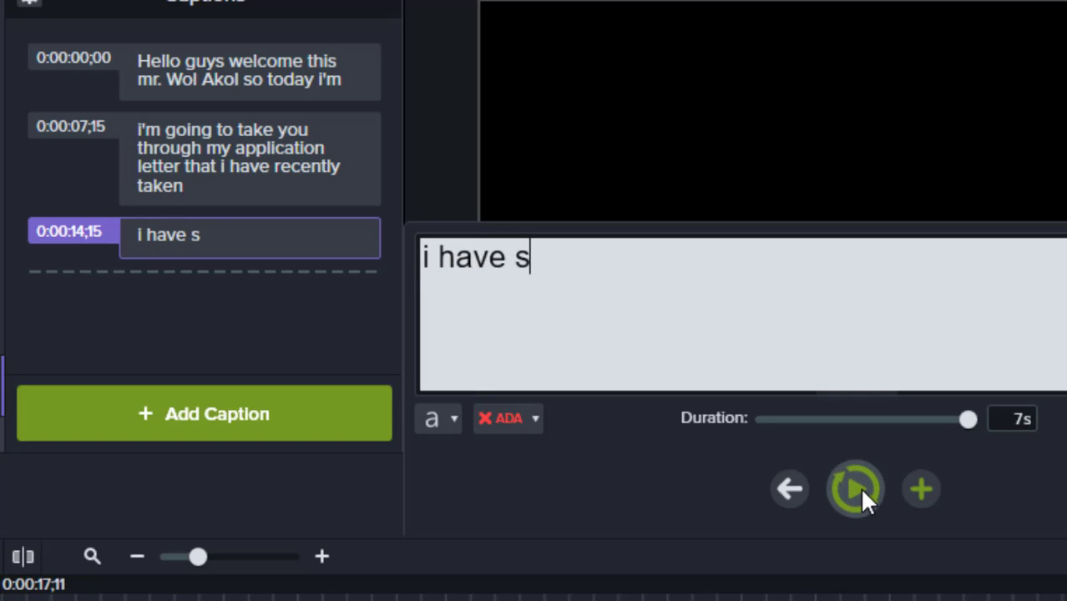
text(ubmited)
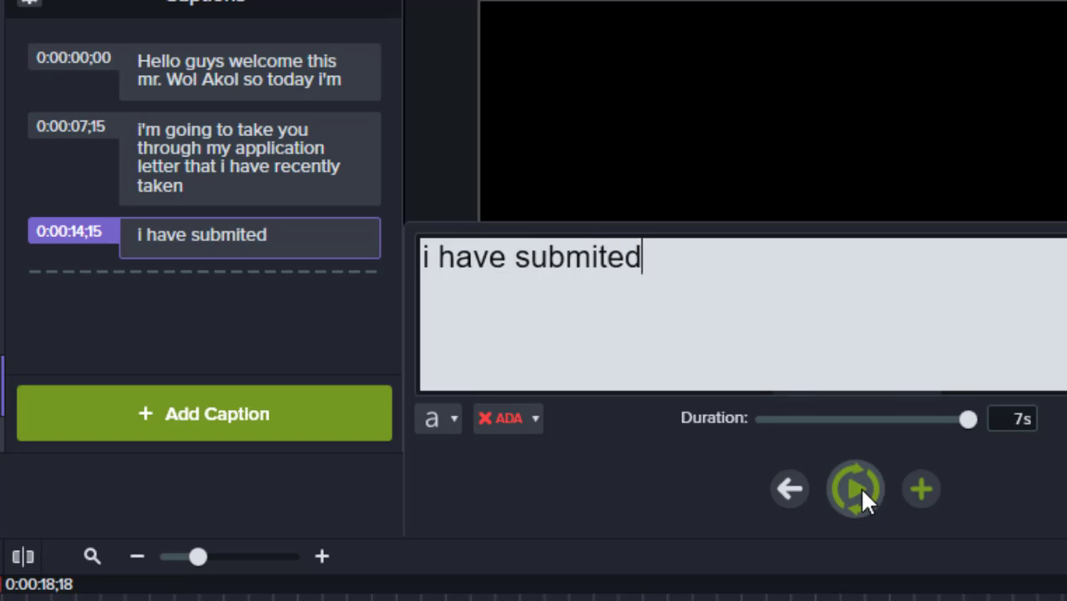
text( this )
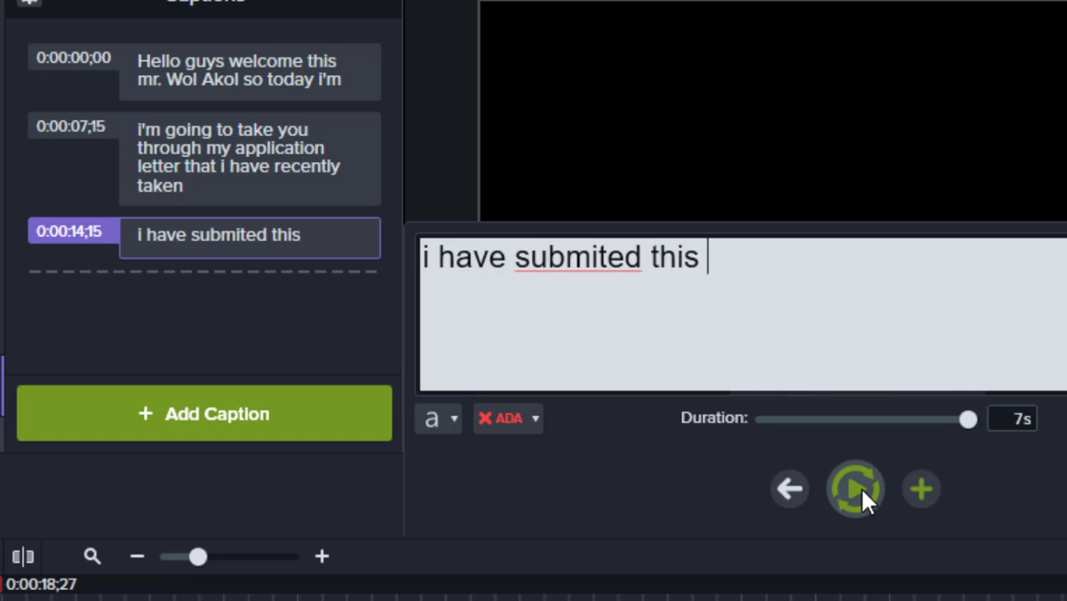
text(letter)
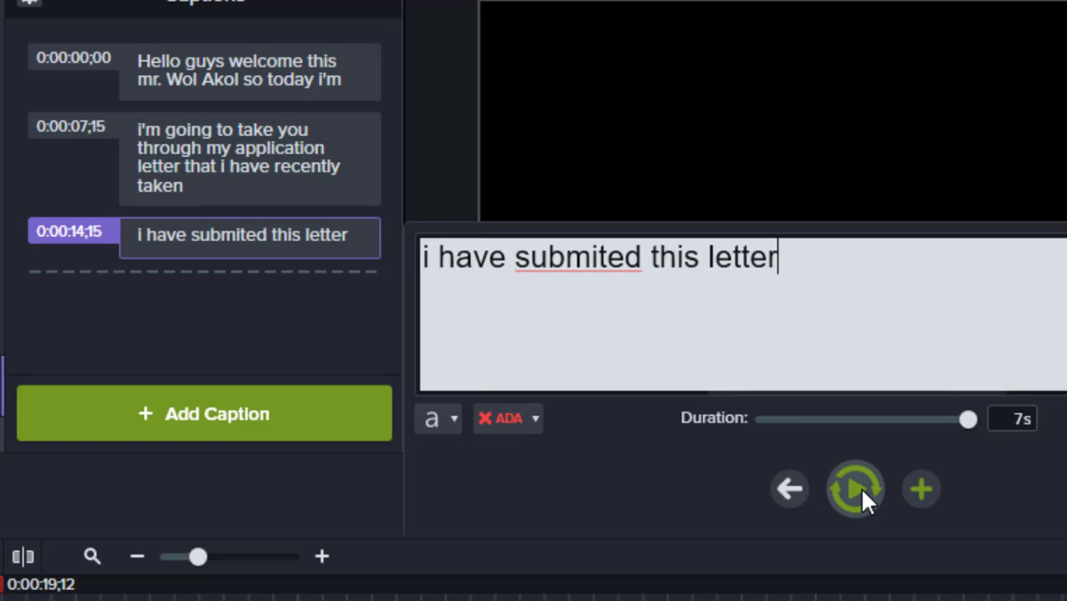
Step: Continue the third caption's text with "to MSF-Belgium"
text( to MS)
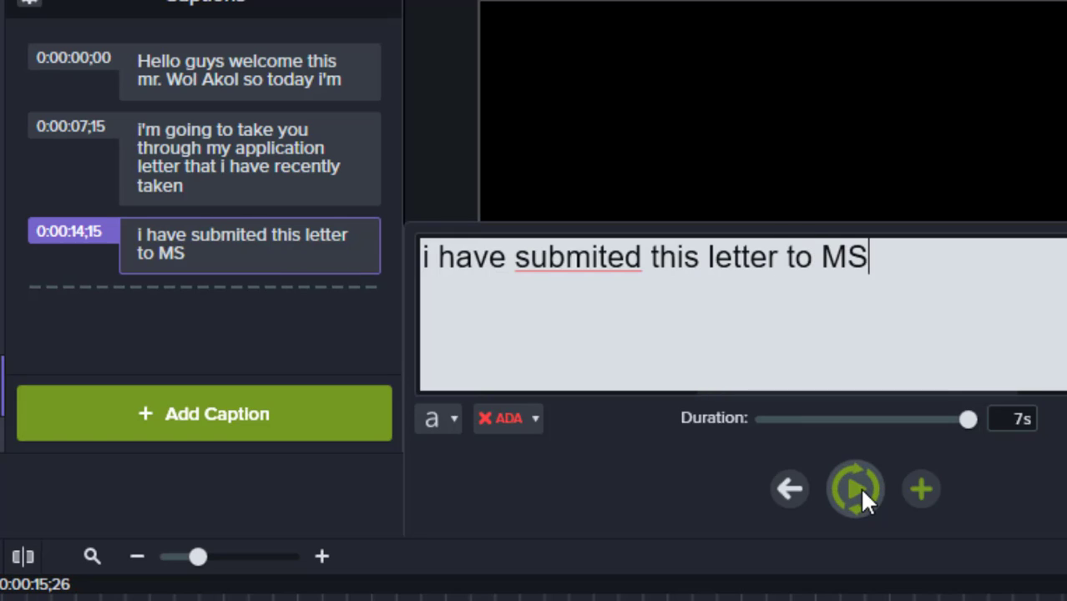
text(F)
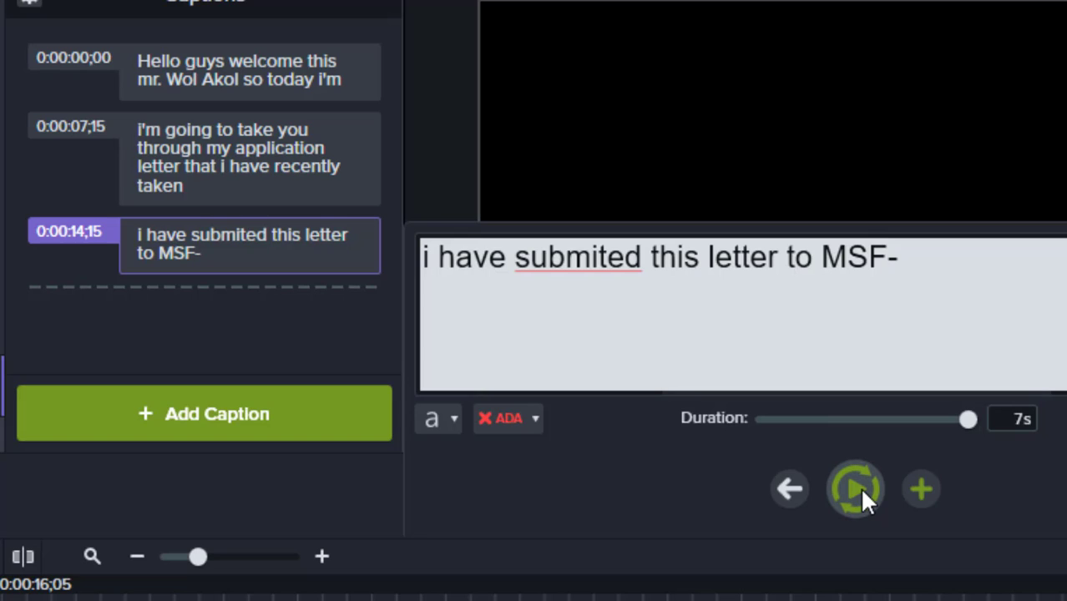
text(-)
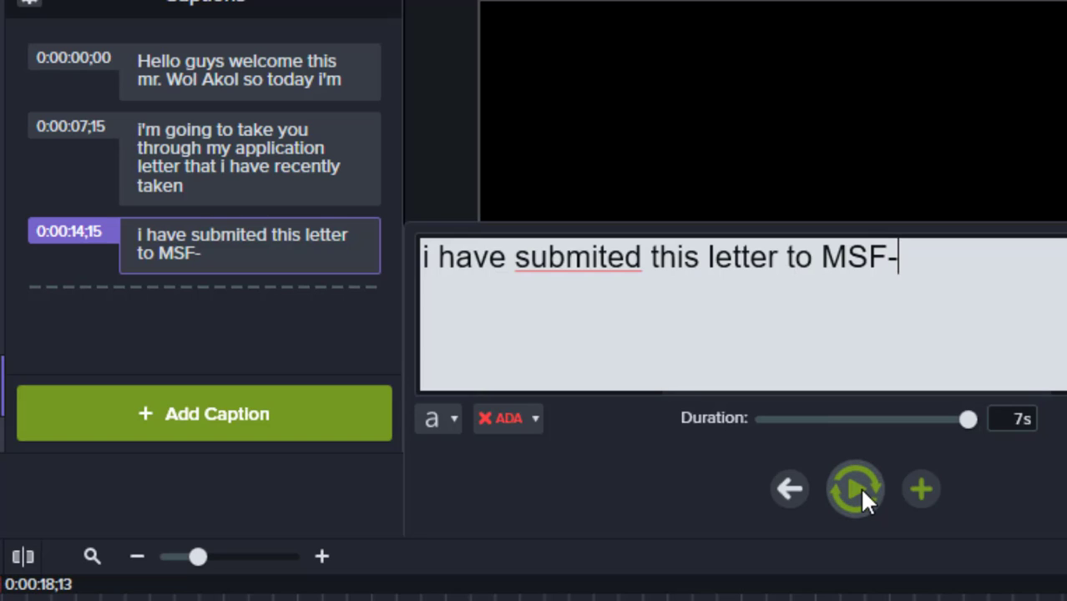
text(Belgium)
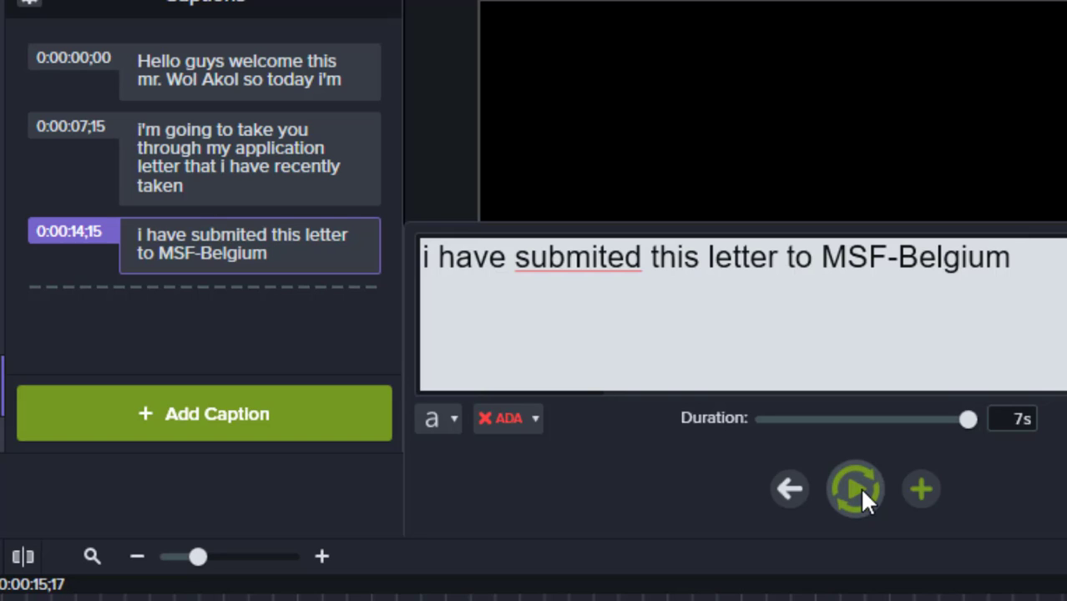
Step: Replay the third caption's section, end its text with "health" after "MSF-Belgium", and close the caption editor
text( for)
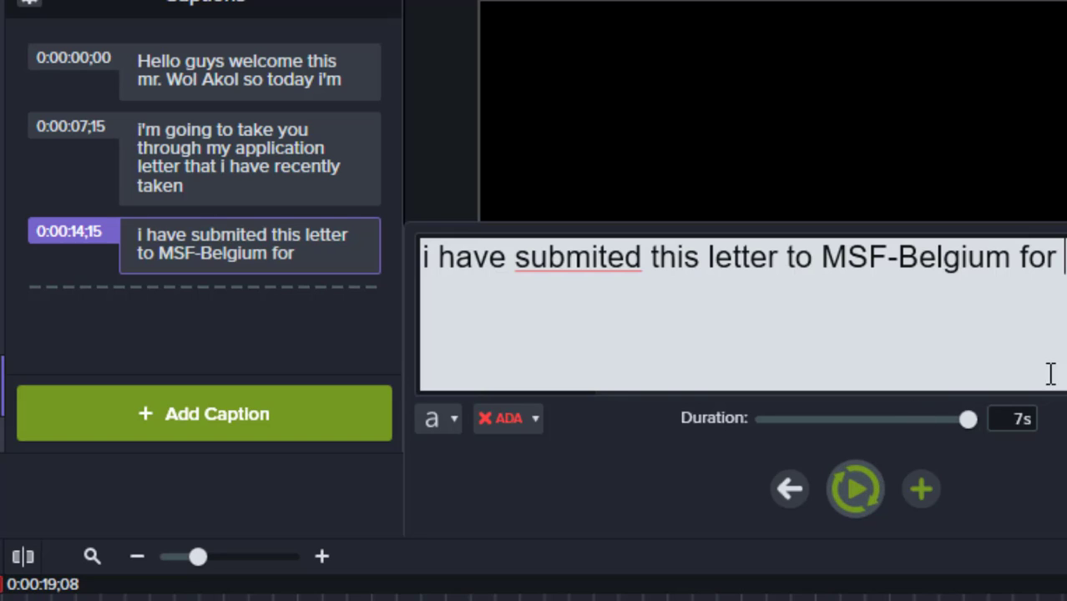
click(854, 487)
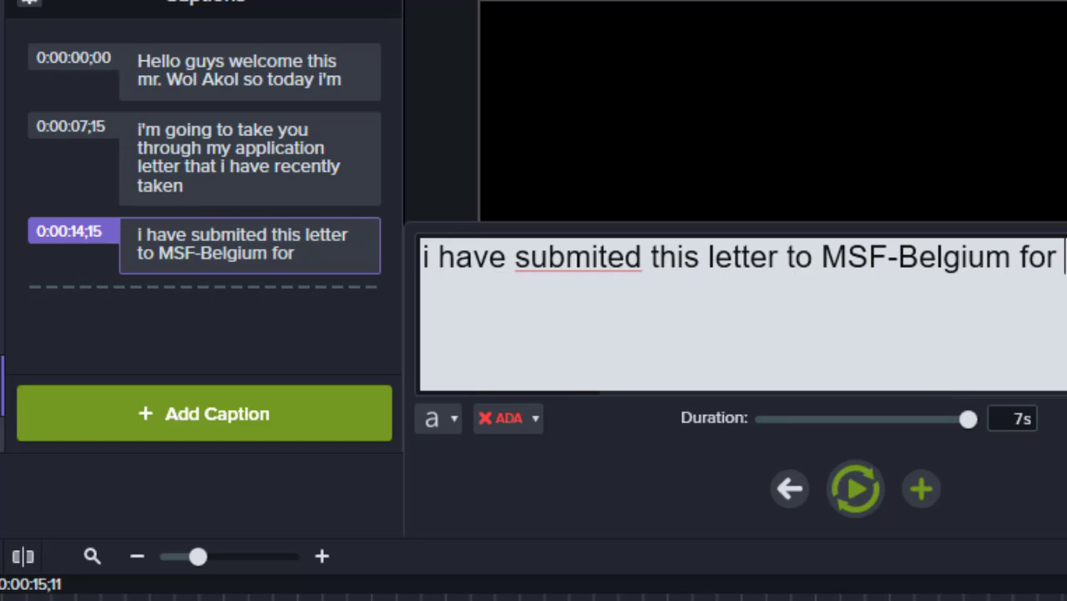
key(BackSpace)
key(BackSpace)
key(BackSpace)
key(BackSpace)
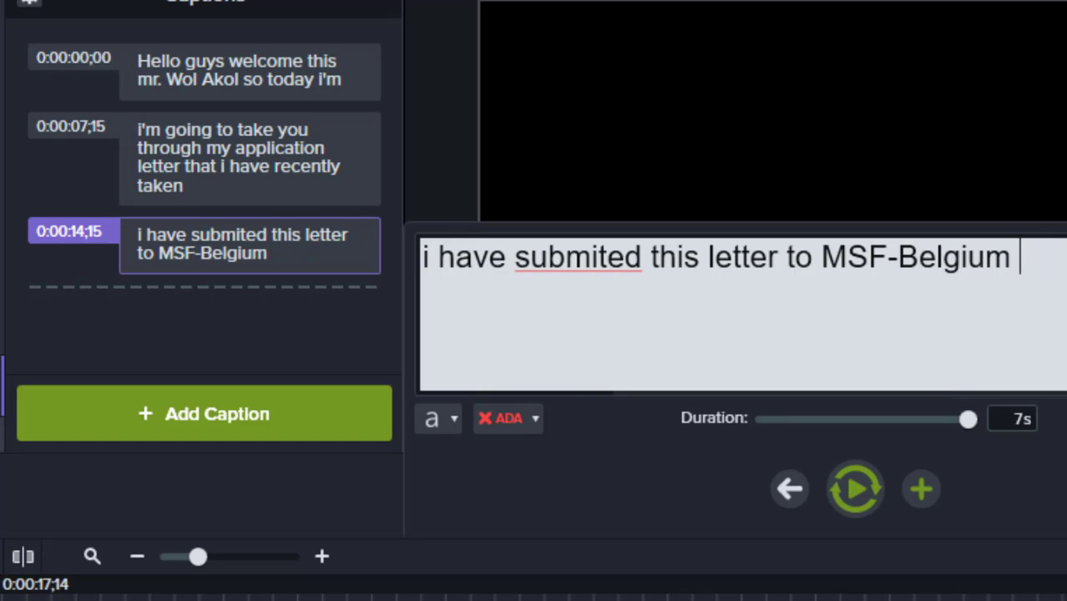
text(h)
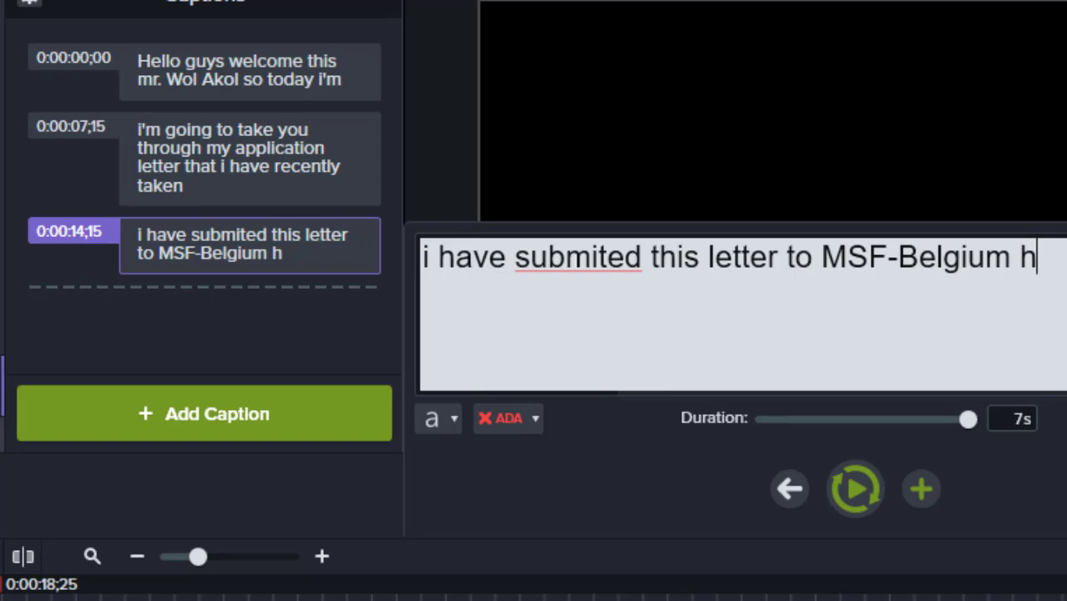
text(ealth)
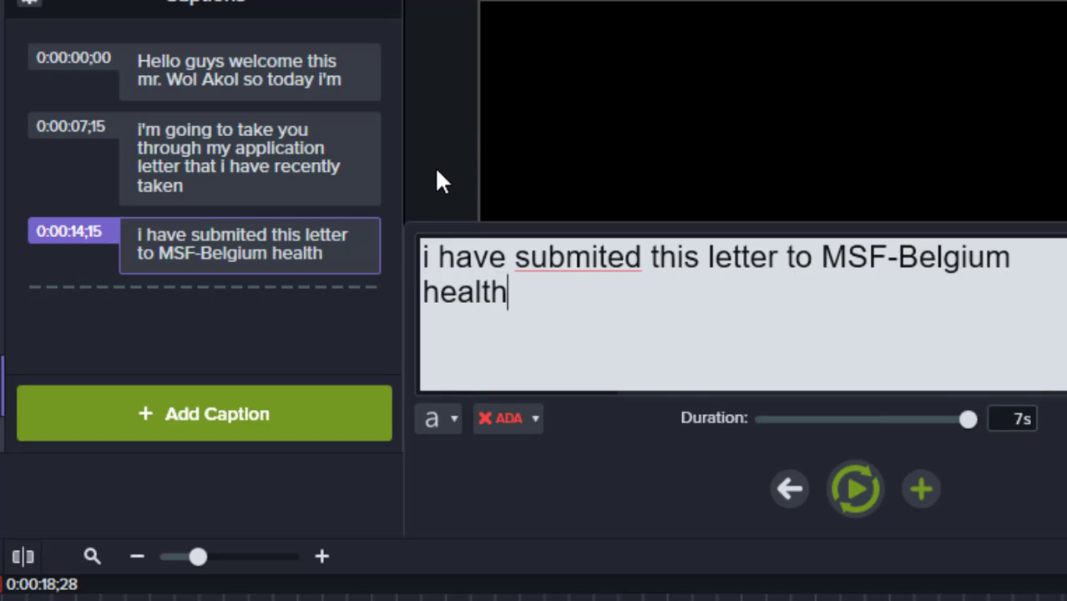
key(Escape)
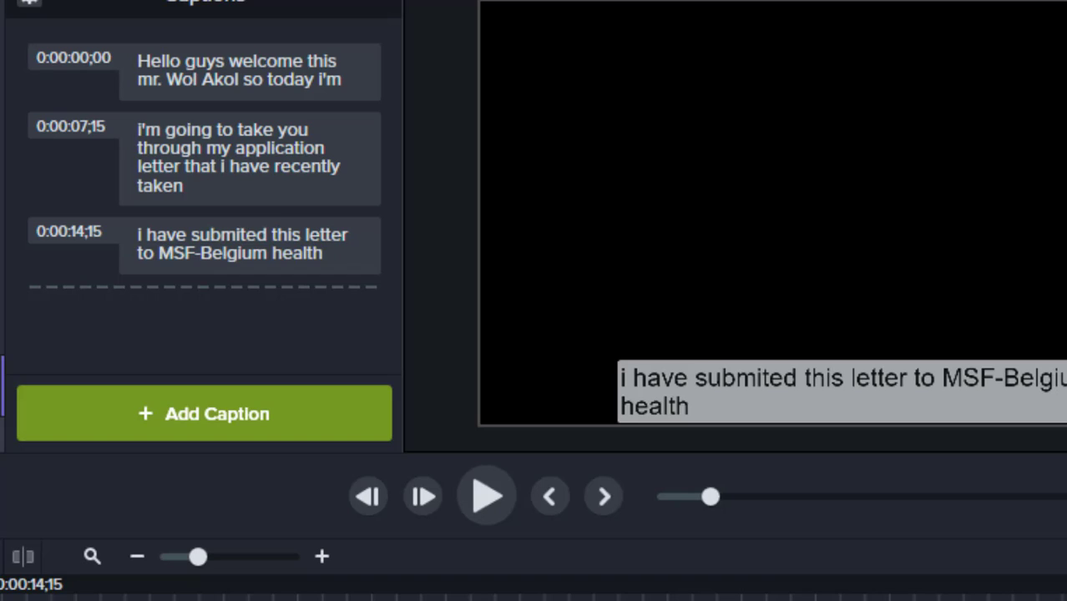
Step: Play the timeline from the start through the third caption to check the captions against the narration
key(ctrl+Home)
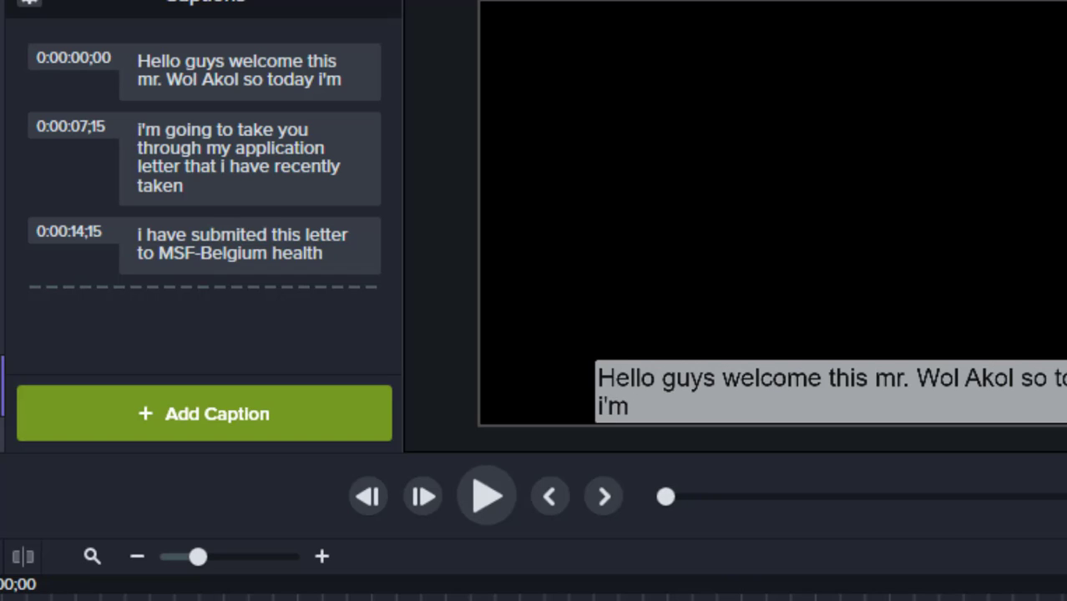
click(488, 497)
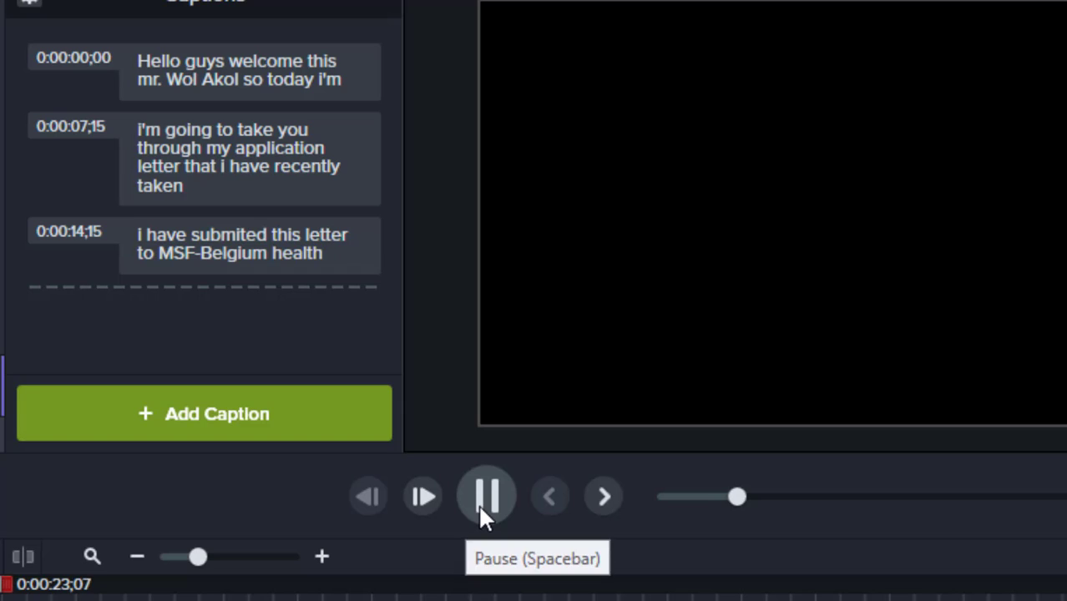
click(479, 503)
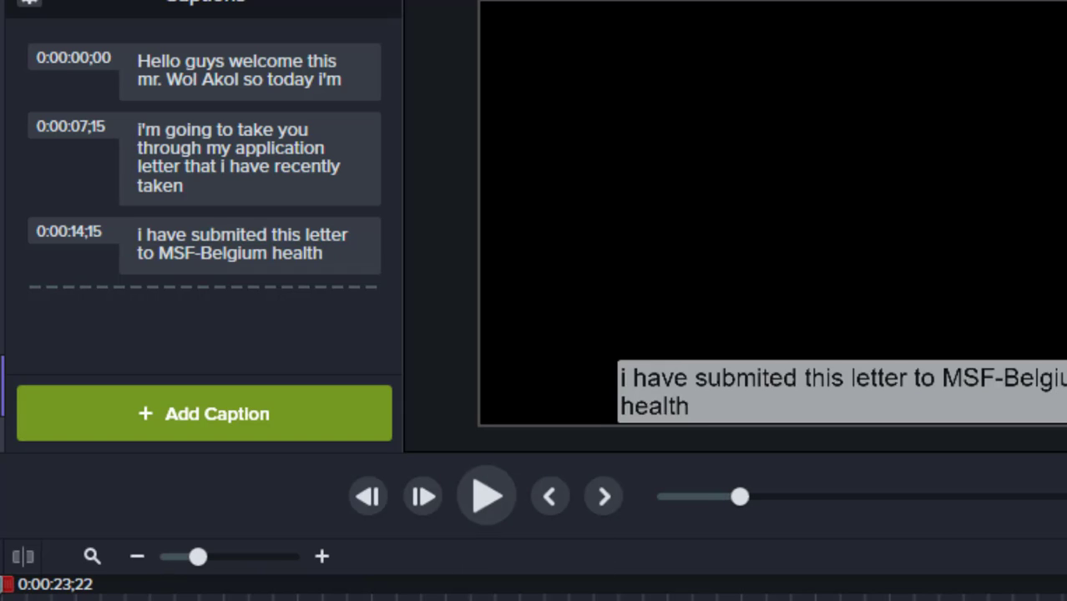
Step: Shift all captions so the first starts at 0:00:01;21, and insert "is" after "this" in the first caption
key(ctrl+Home)
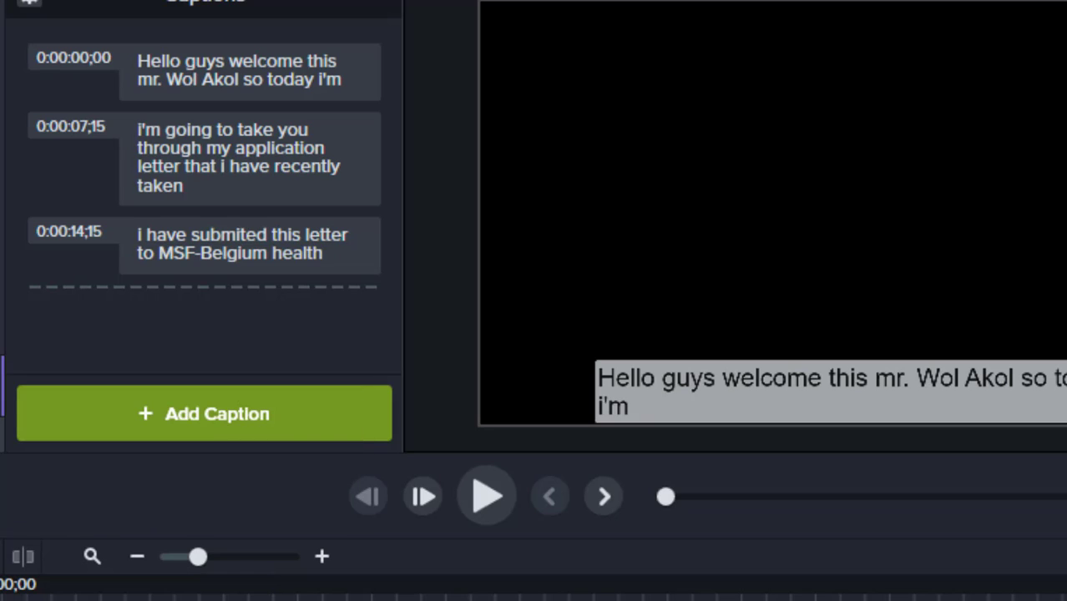
mouse_move(50, 600)
mouse_down()
mouse_move(711, 600)
mouse_move(62, 600)
mouse_up()
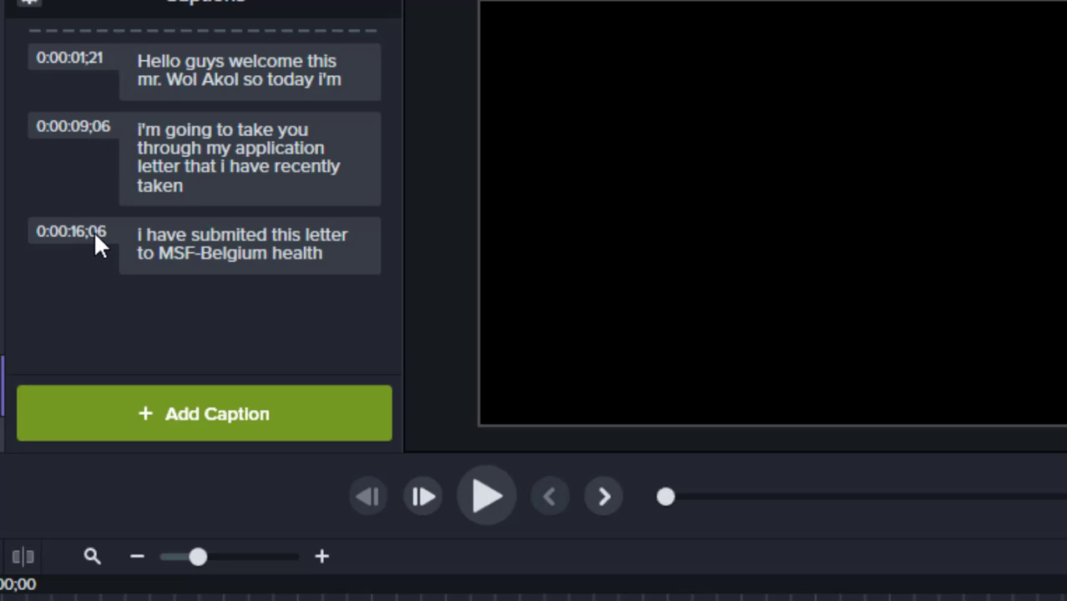
click(172, 72)
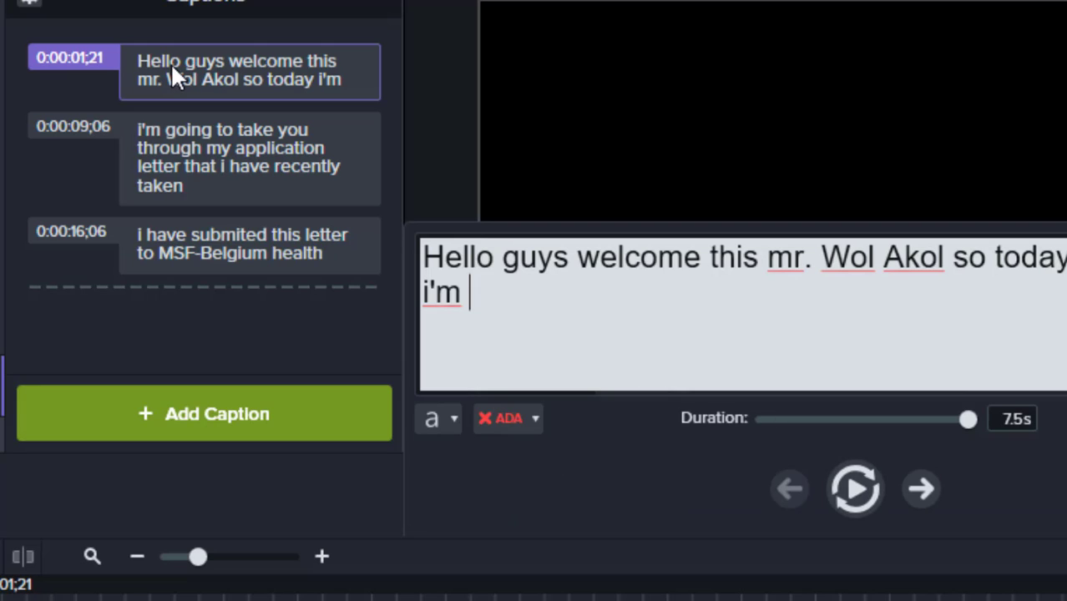
click(758, 255)
text(is)
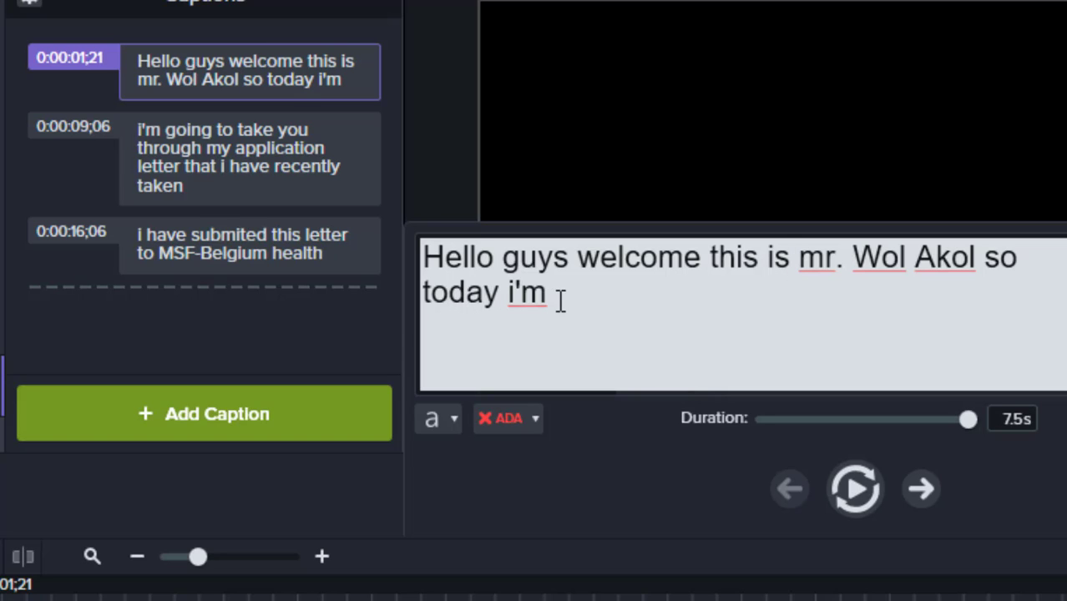
Step: Set the captions' global text size to 72, remove their background fill, and close the caption editor
click(215, 157)
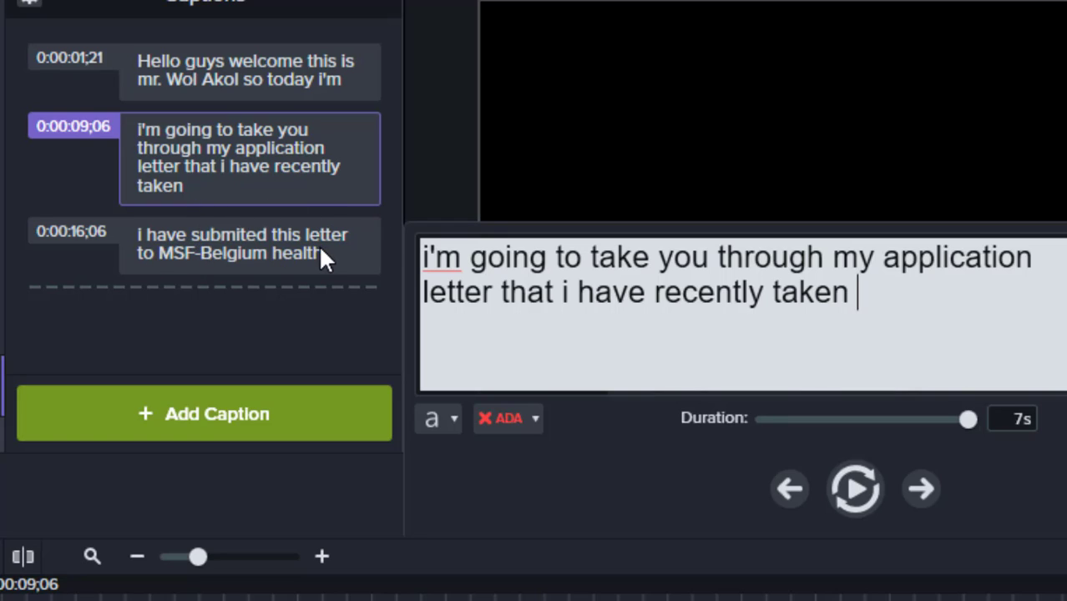
click(248, 233)
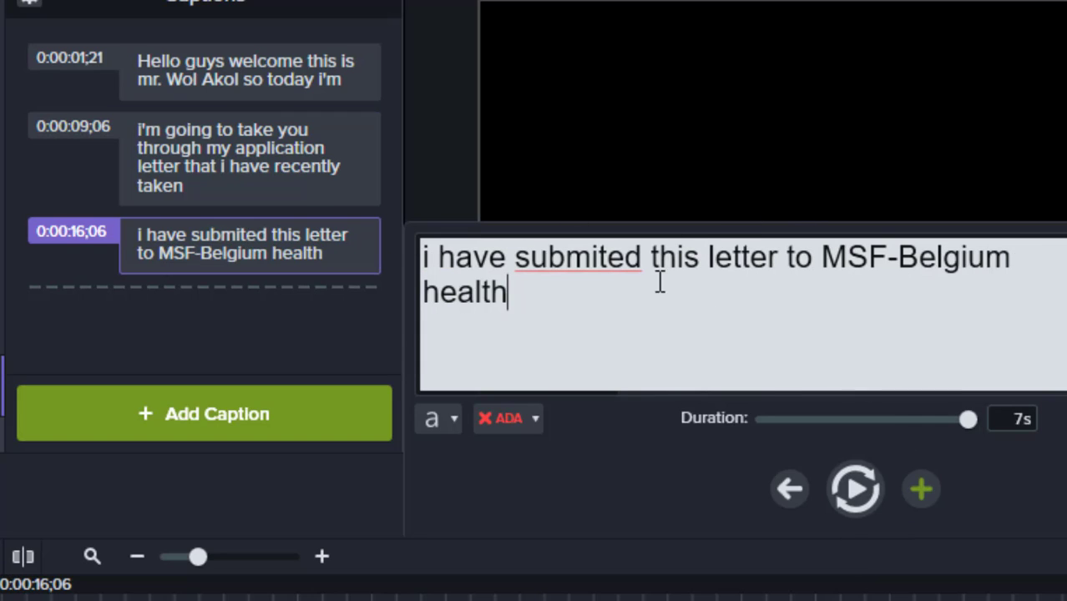
click(454, 417)
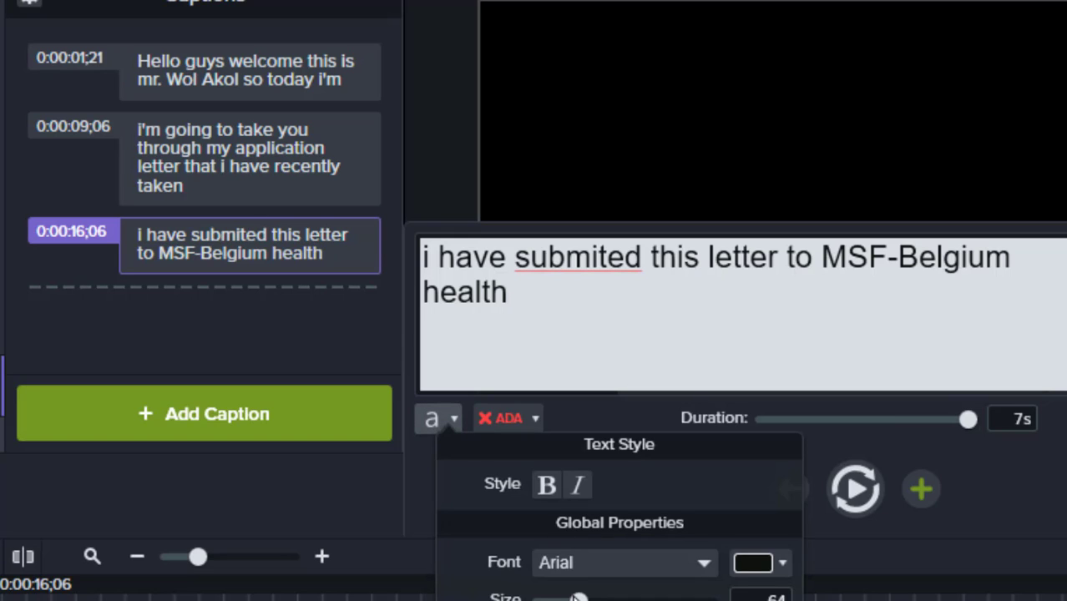
mouse_move(579, 599)
mouse_down()
mouse_move(596, 599)
mouse_move(584, 598)
mouse_up()
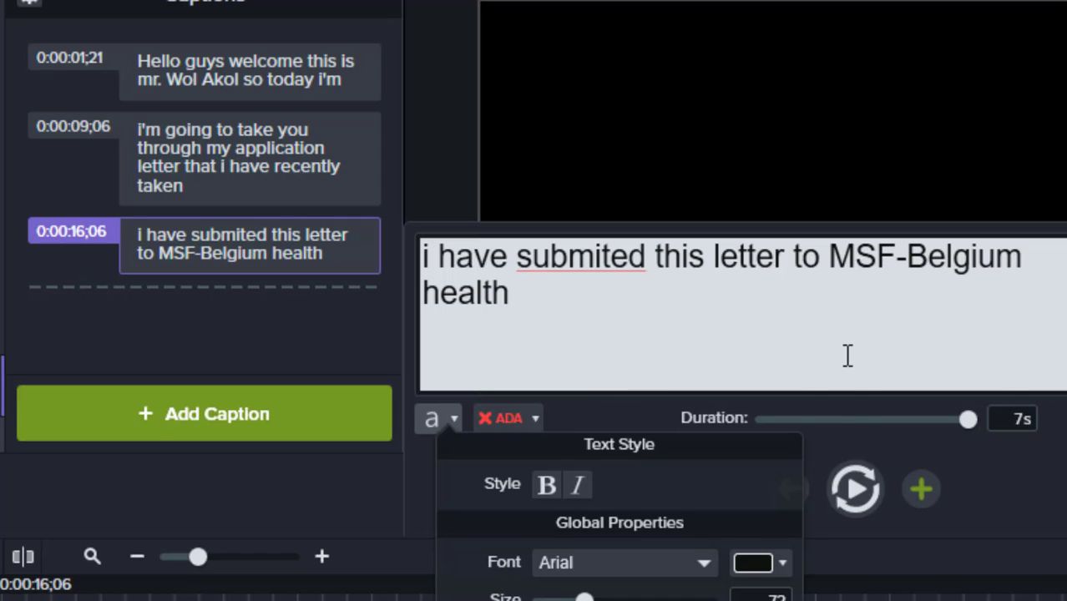
key(Escape)
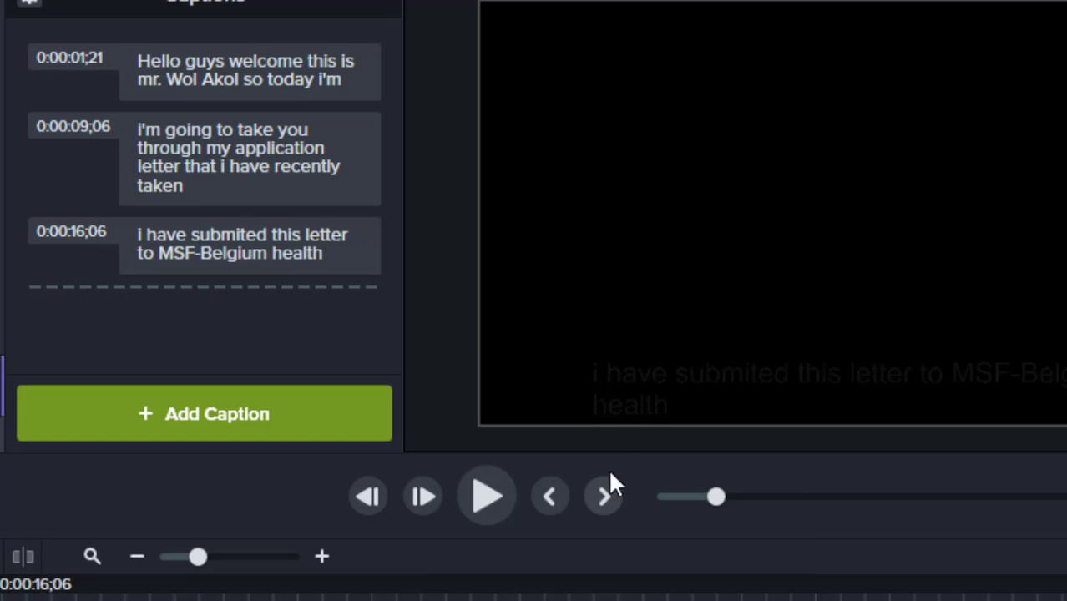
Step: Preview the restyled third caption briefly, and extend the first caption so the second starts at 0:00:10;07
click(491, 504)
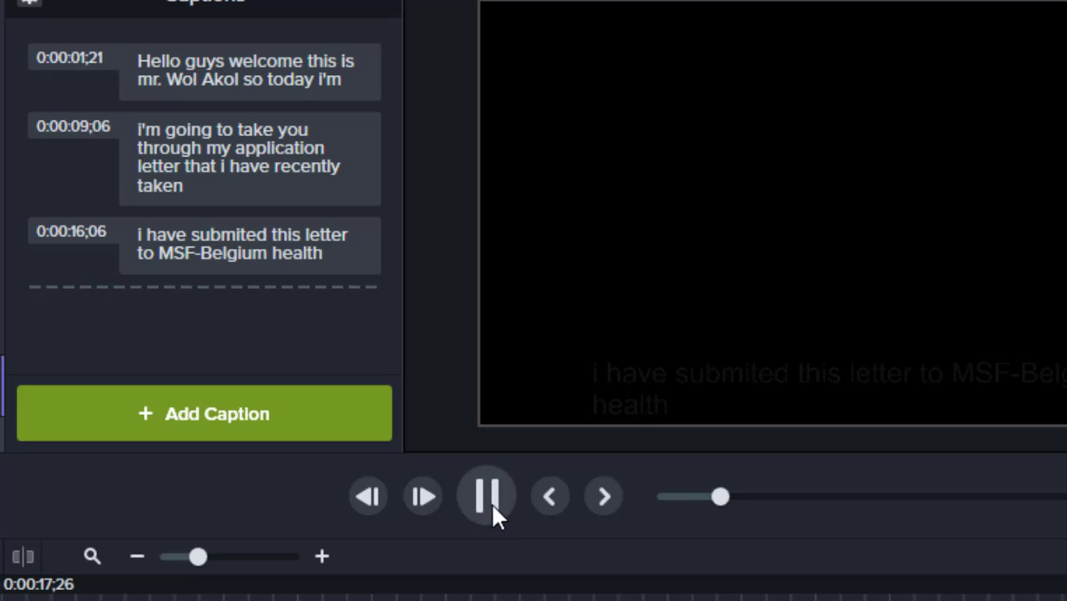
click(490, 503)
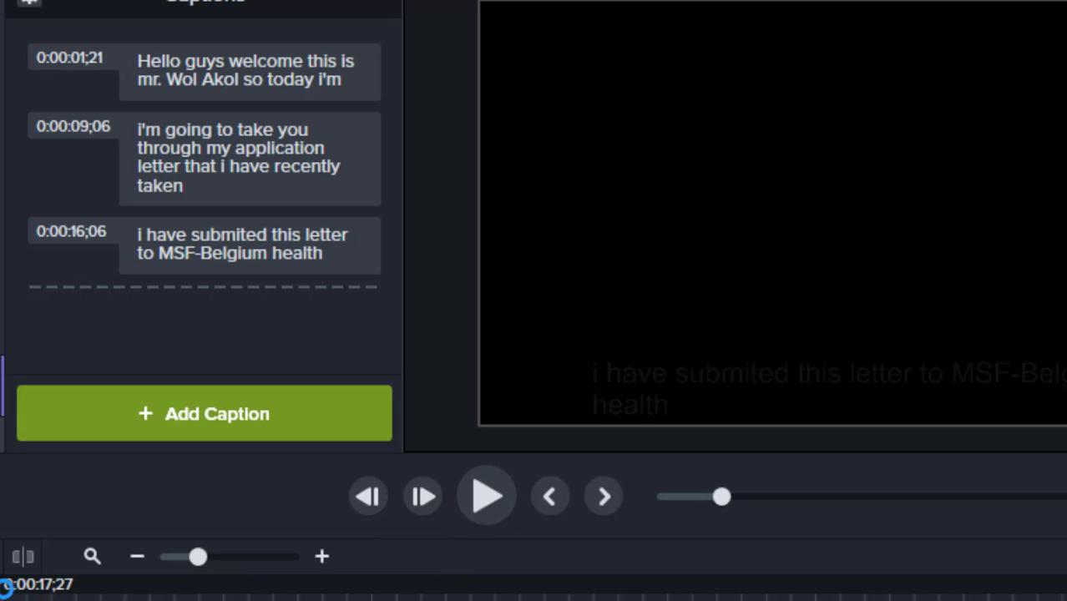
drag(38, 598, 0, 599)
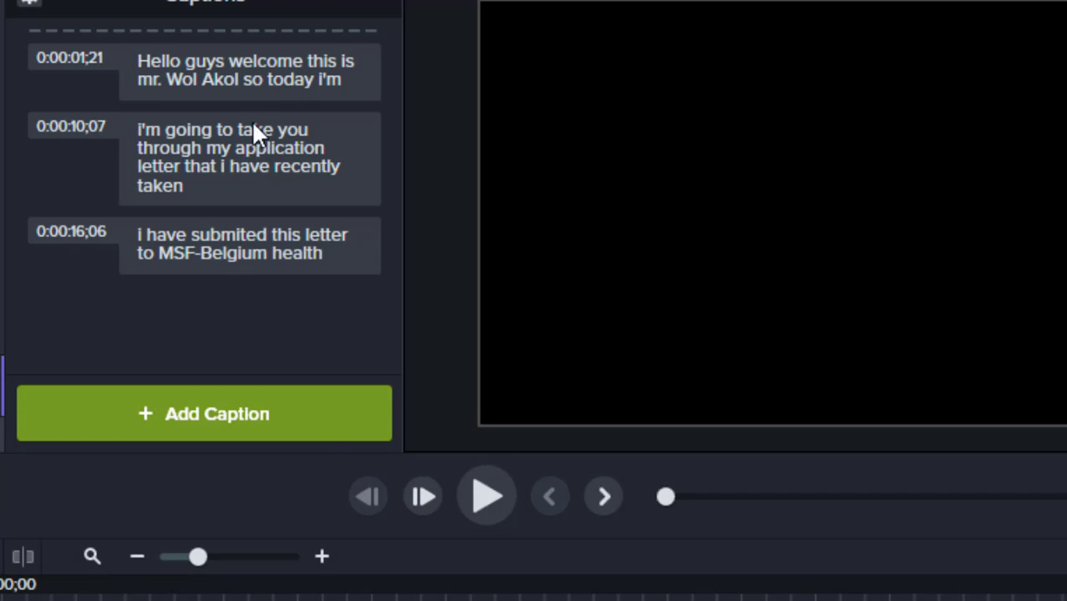
Step: From the first caption's style settings, center the text, set its size to 76, and turn on bold and italic
click(265, 62)
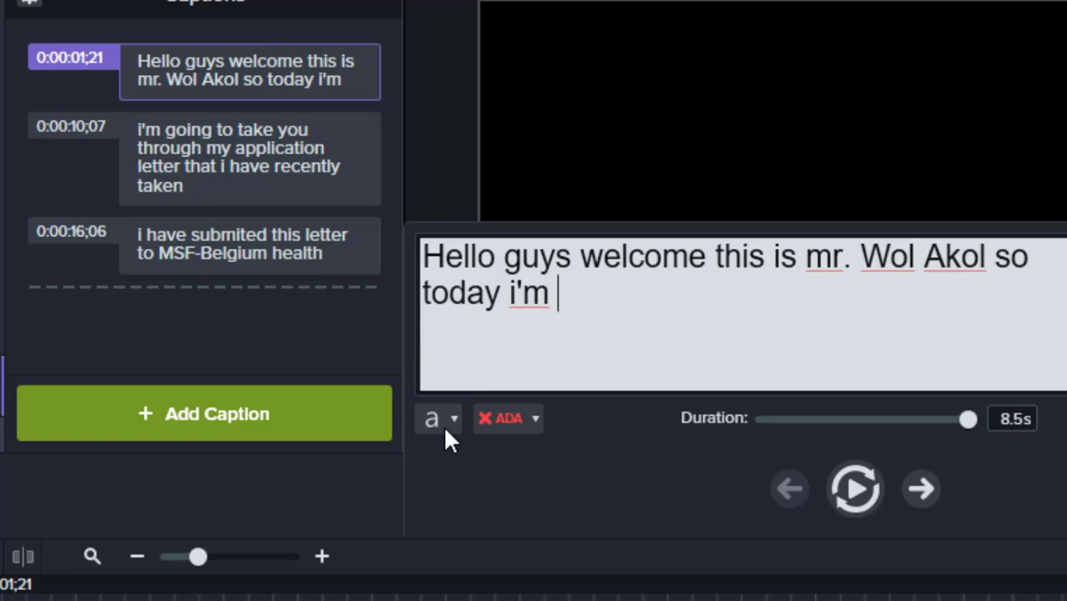
click(455, 425)
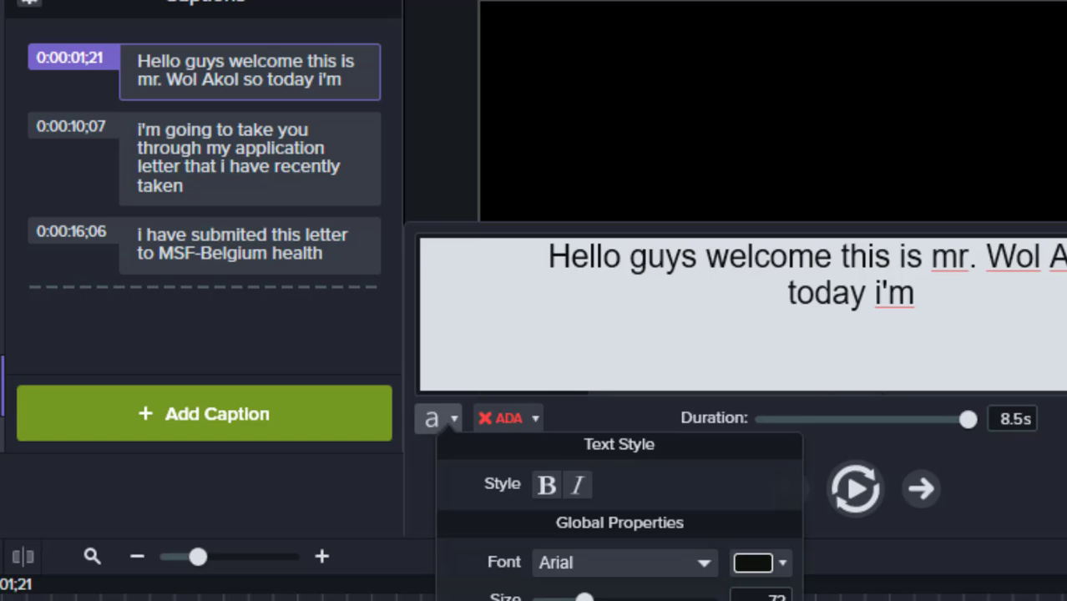
mouse_move(584, 598)
mouse_down()
mouse_move(650, 598)
mouse_move(586, 596)
mouse_up()
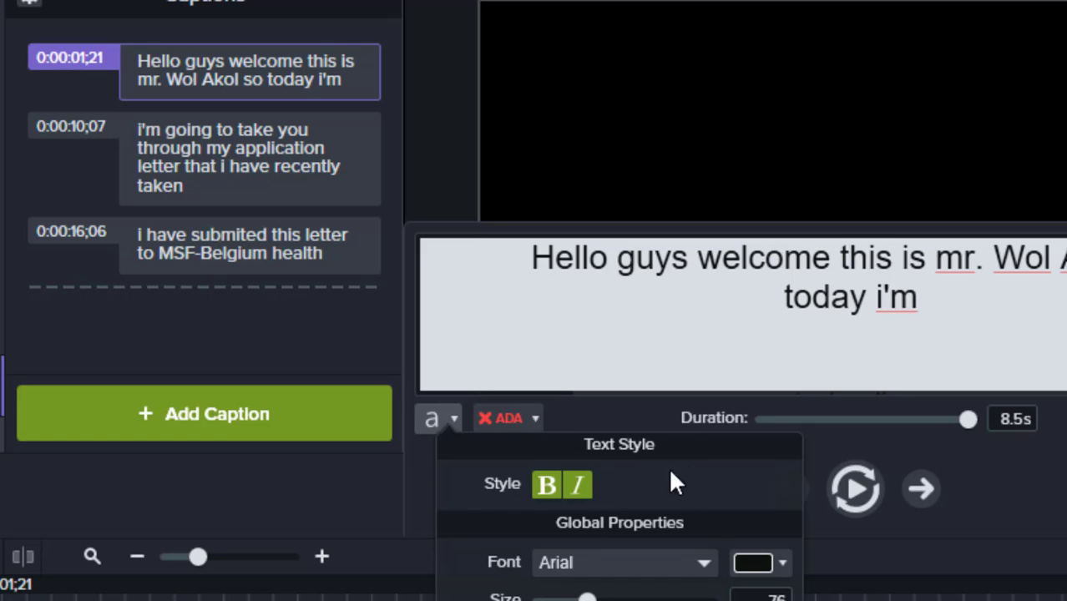
click(391, 482)
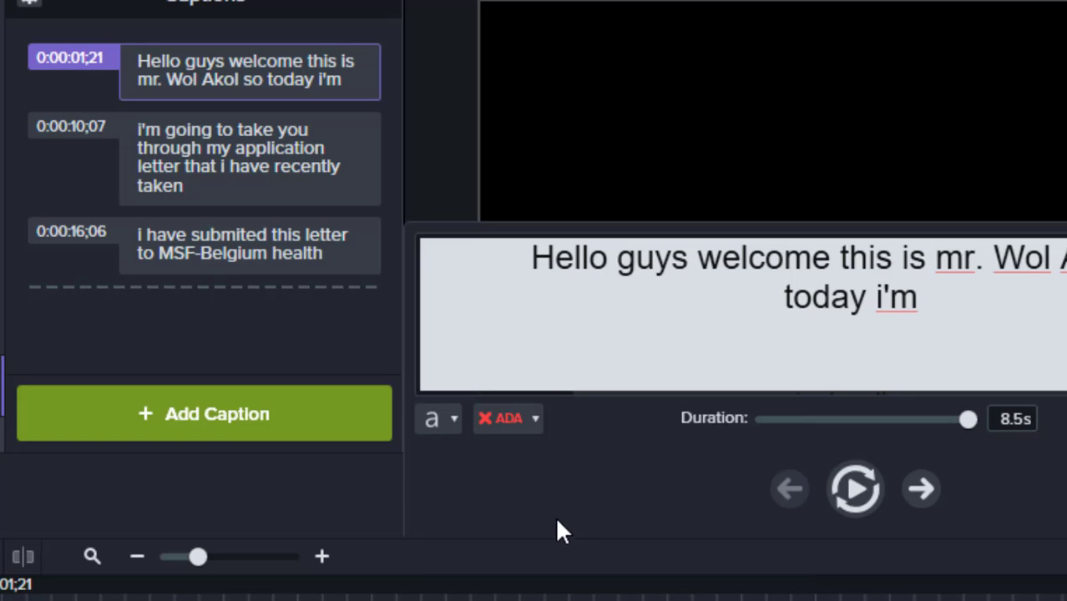